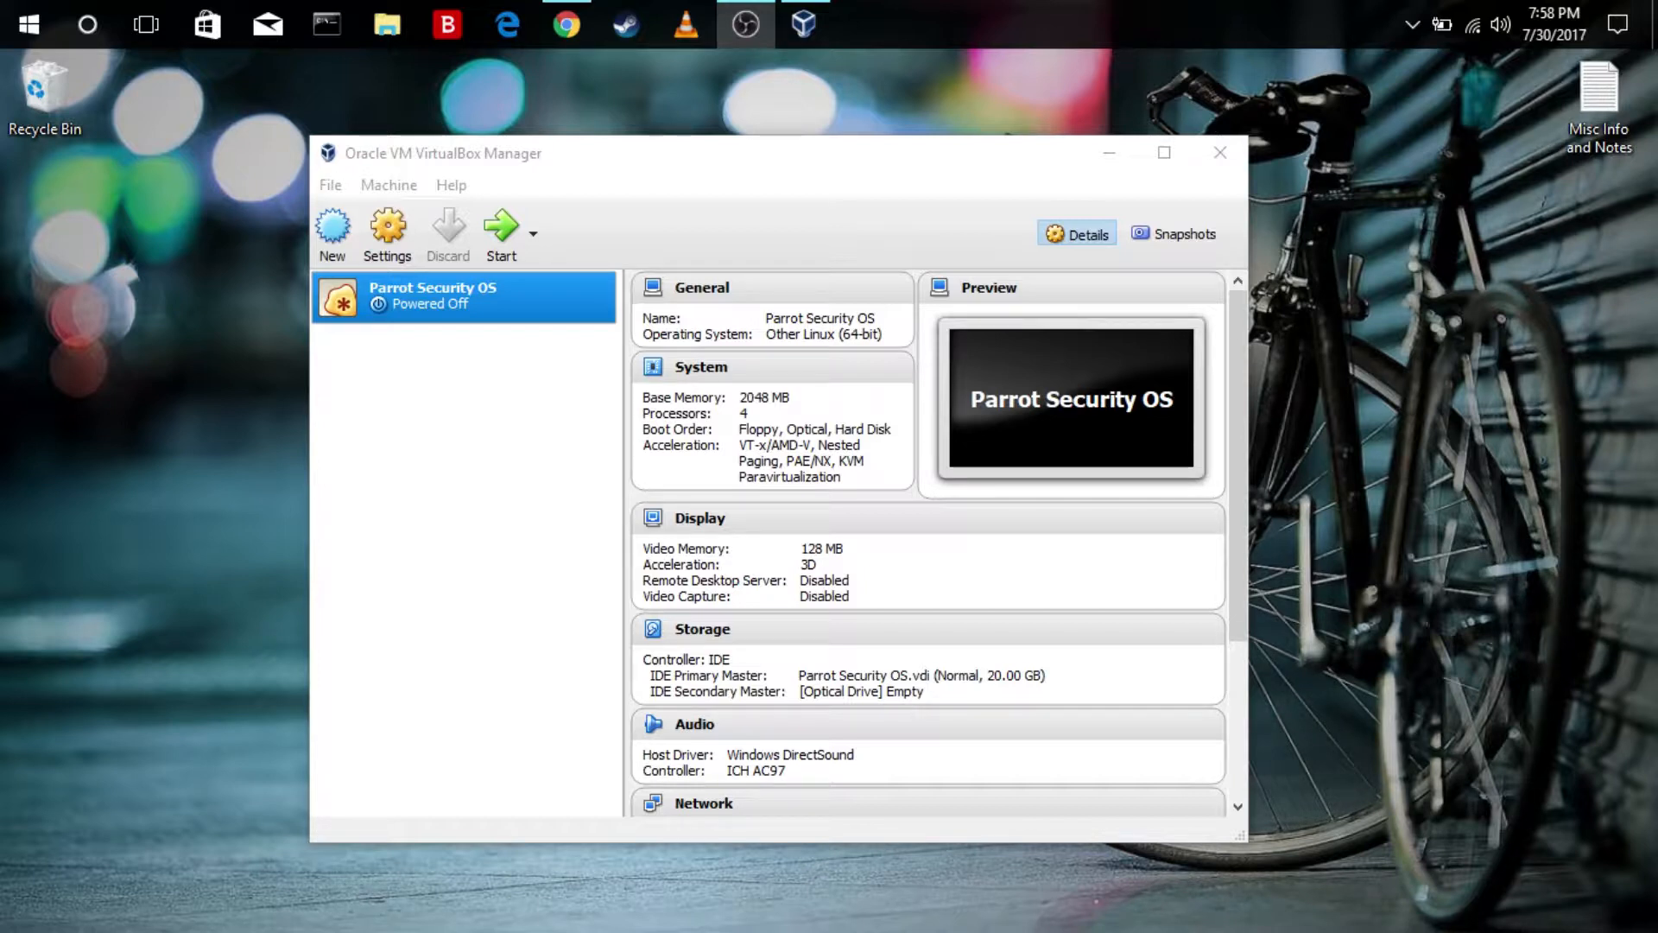
# Start a new virtual machine named PSOS with type Linux and version Other Linux (64-bit)
pyautogui.click(398, 455)
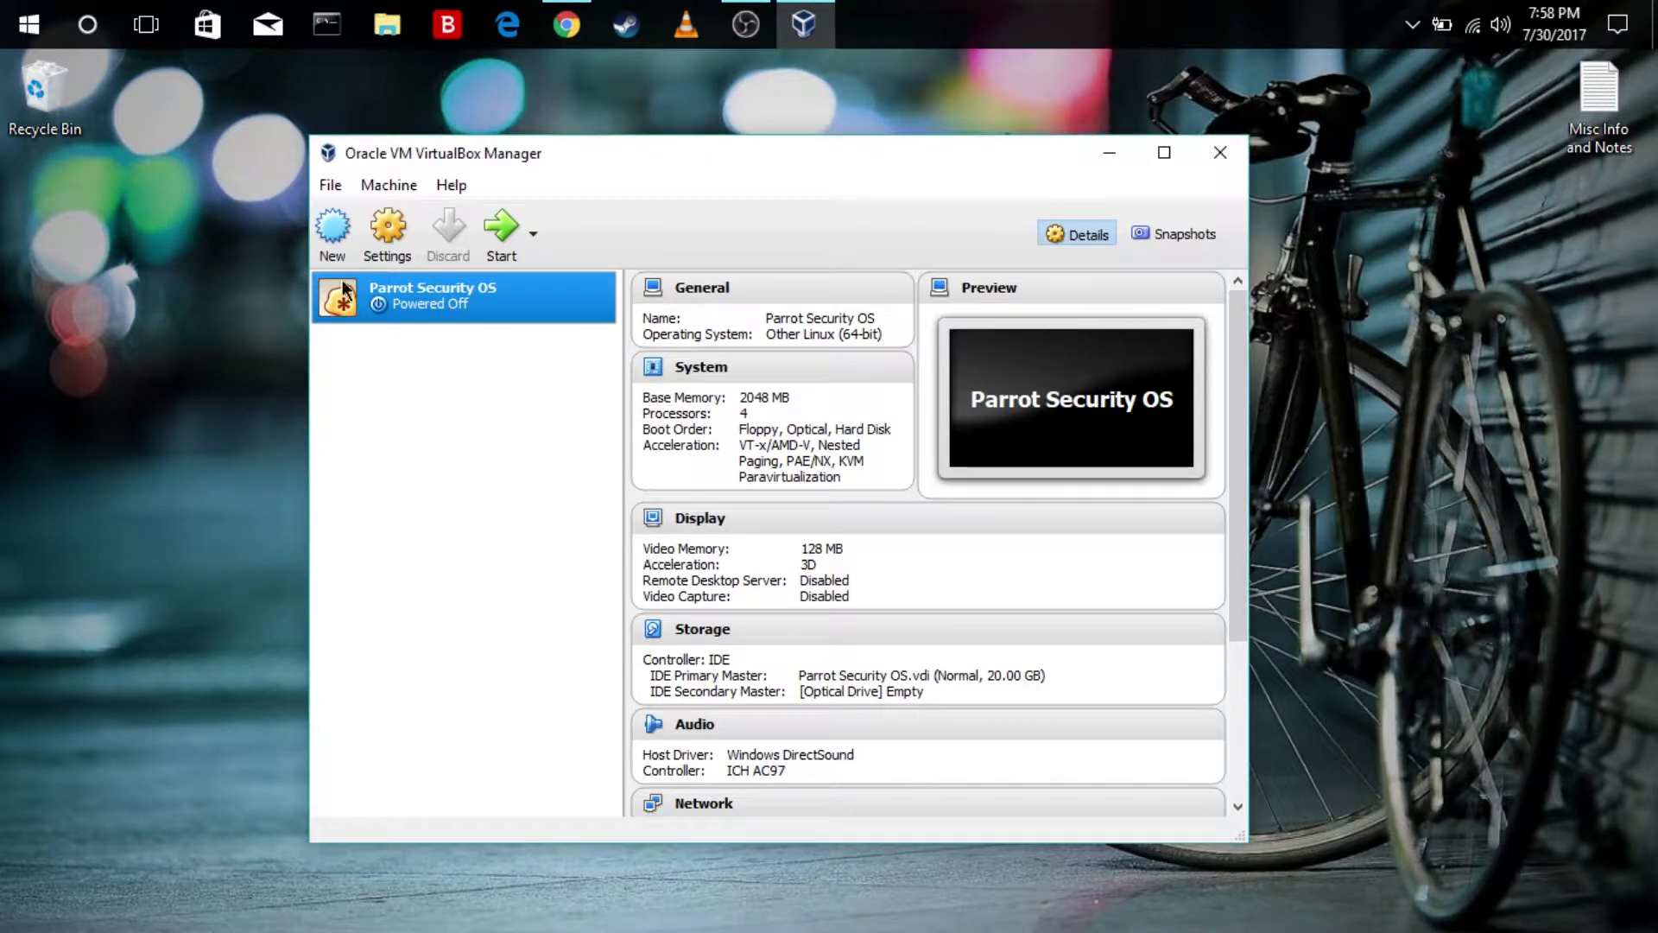
pyautogui.click(334, 232)
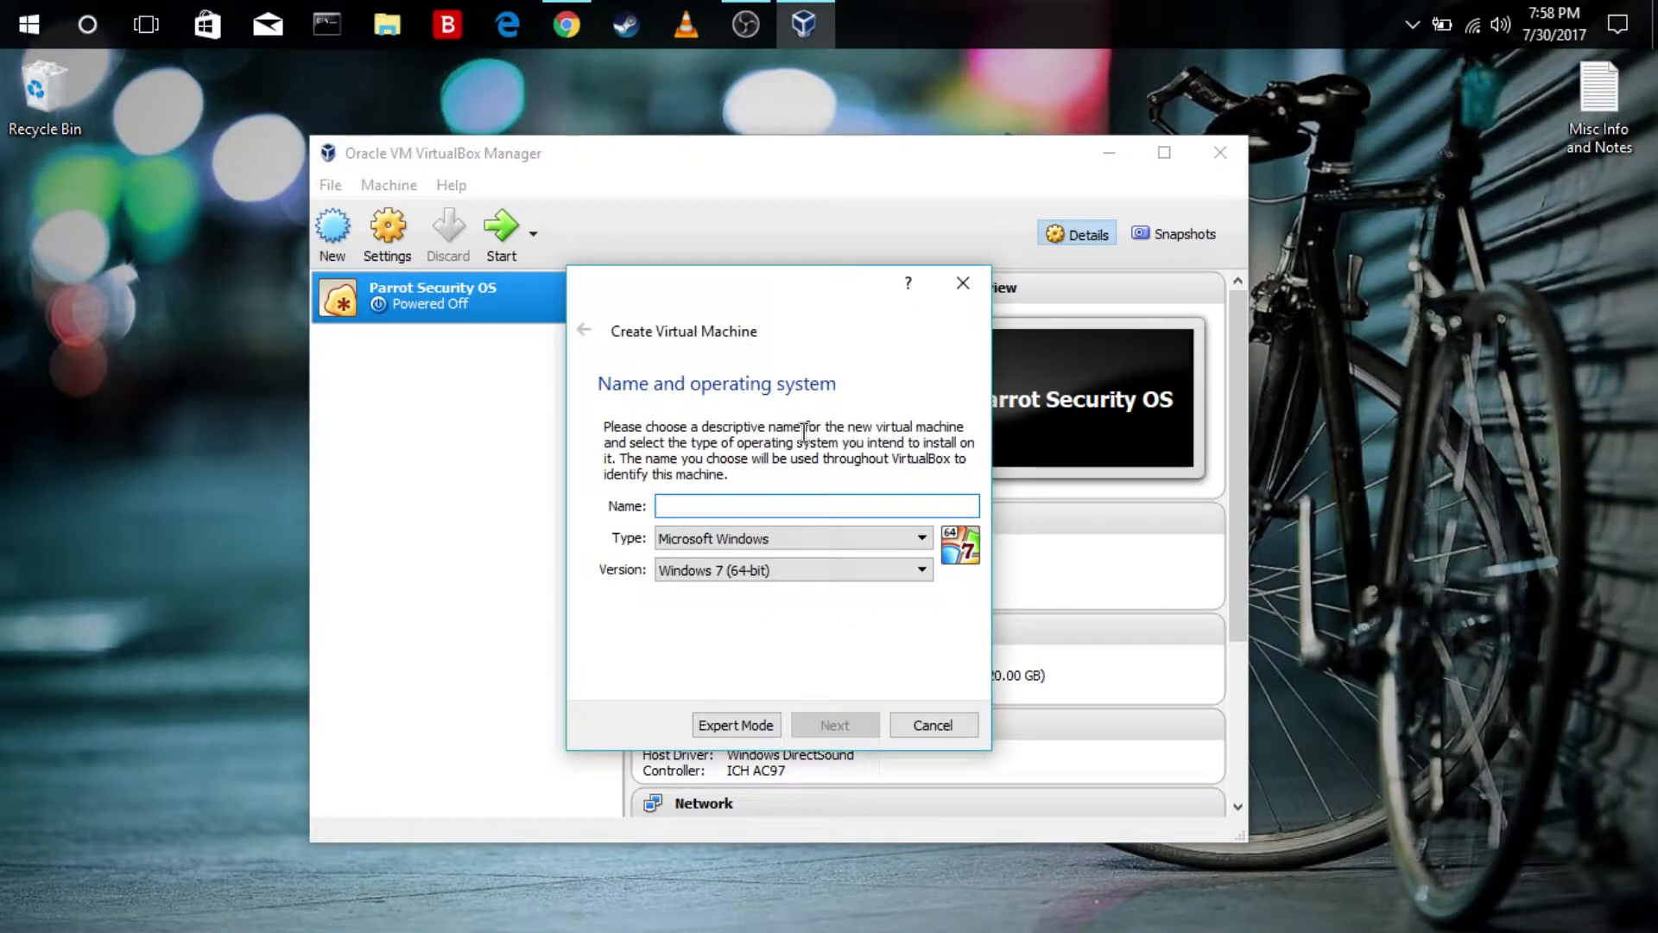
pyautogui.write('PSOS')
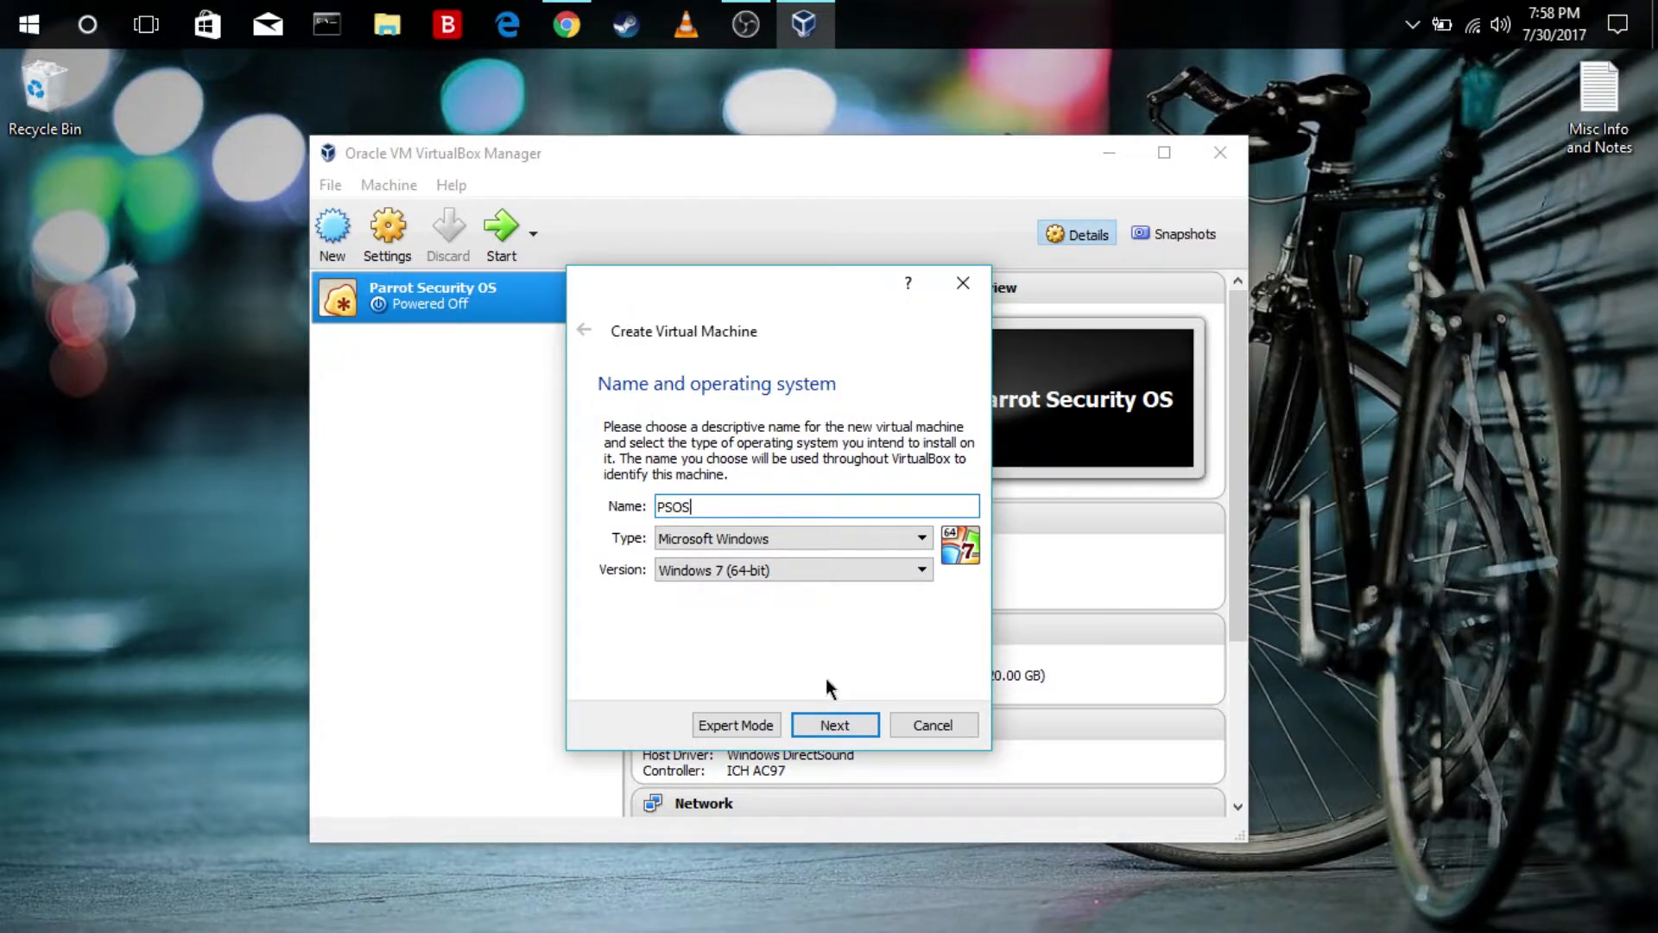
pyautogui.click(791, 538)
pyautogui.click(770, 571)
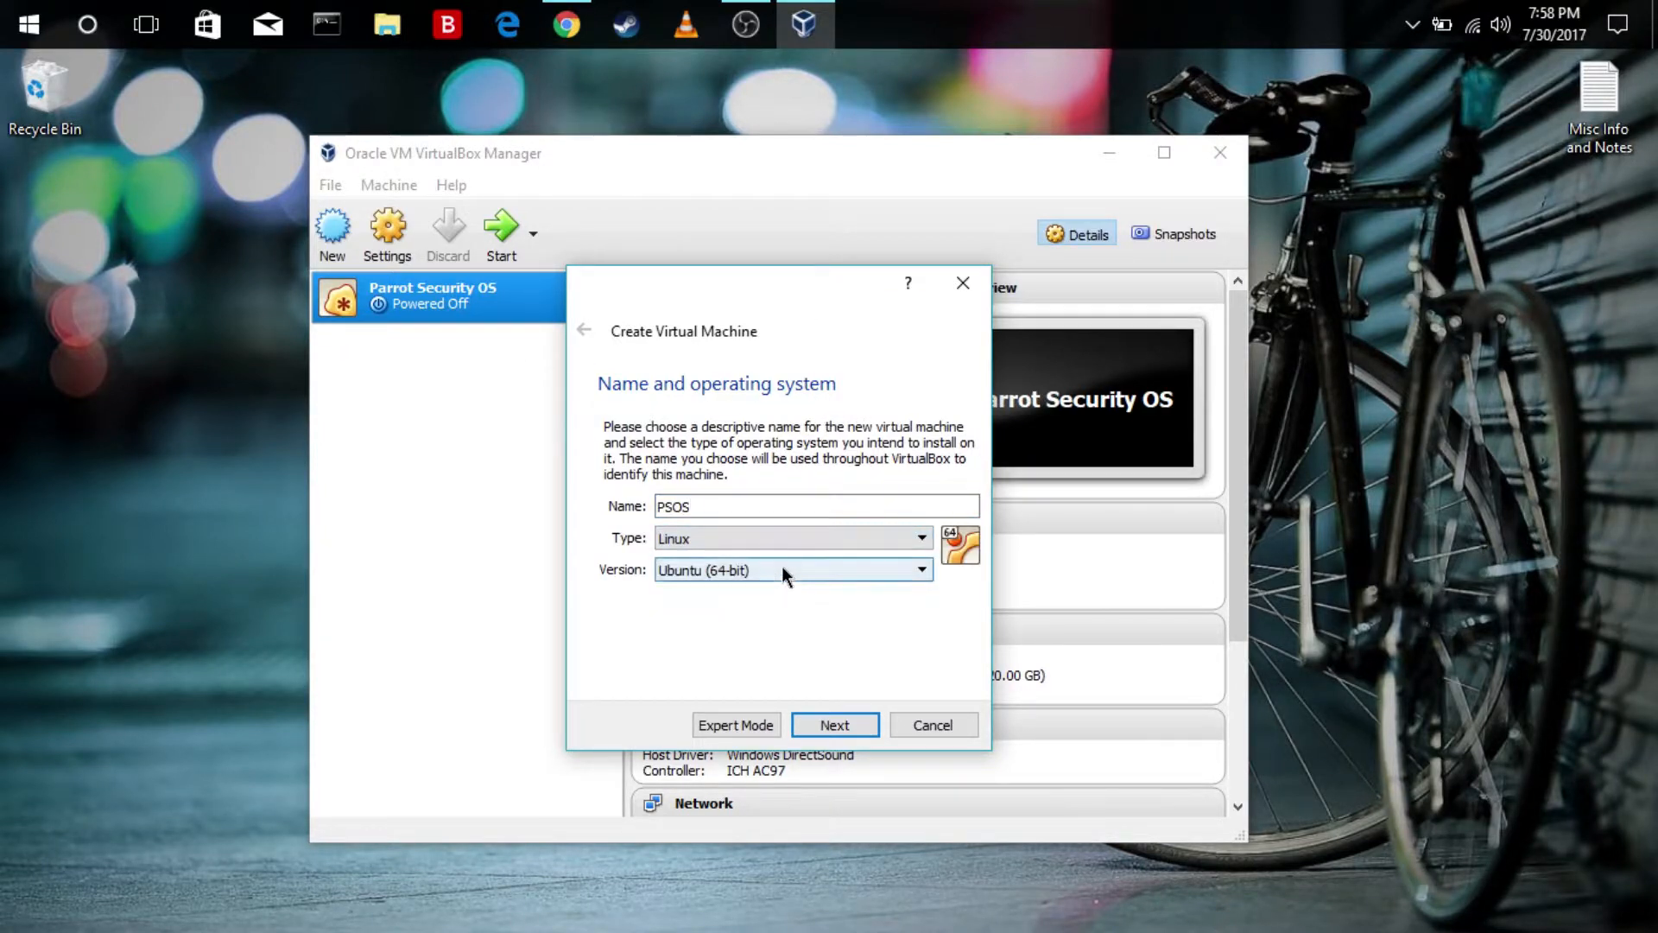
pyautogui.click(782, 568)
pyautogui.scroll(-2, 825, 660)
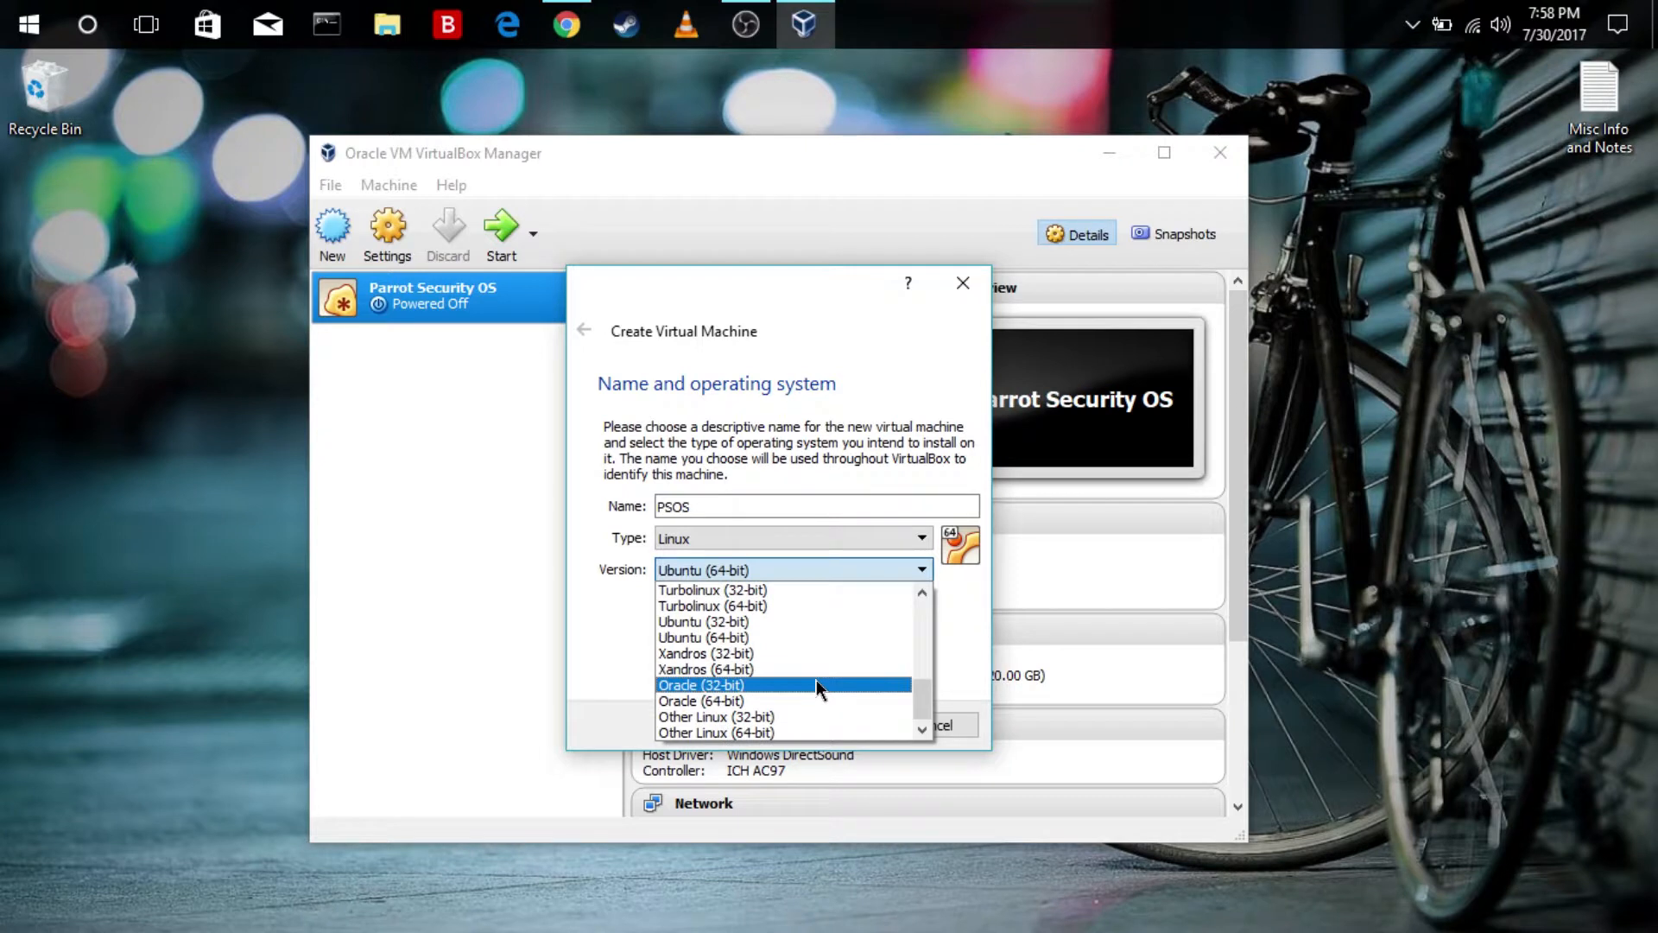
pyautogui.click(751, 733)
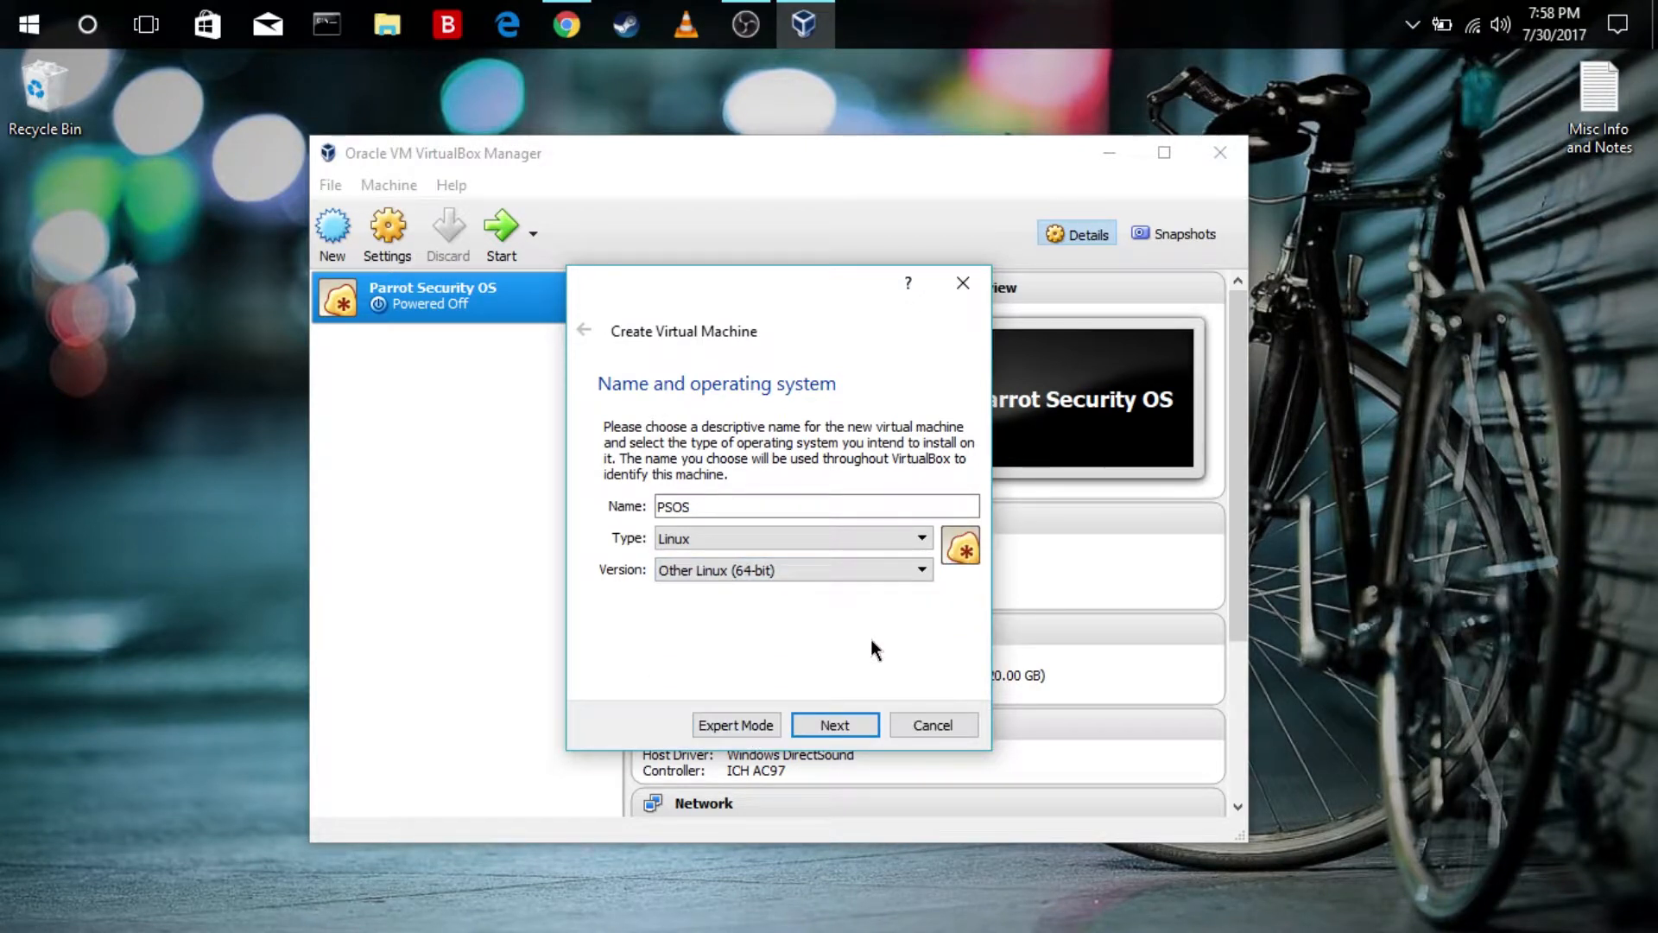
pyautogui.click(834, 726)
# Allocate 2048 MB of memory to the new machine and choose to create a virtual hard disk now
pyautogui.moveTo(630, 508); pyautogui.dragTo(697, 499)
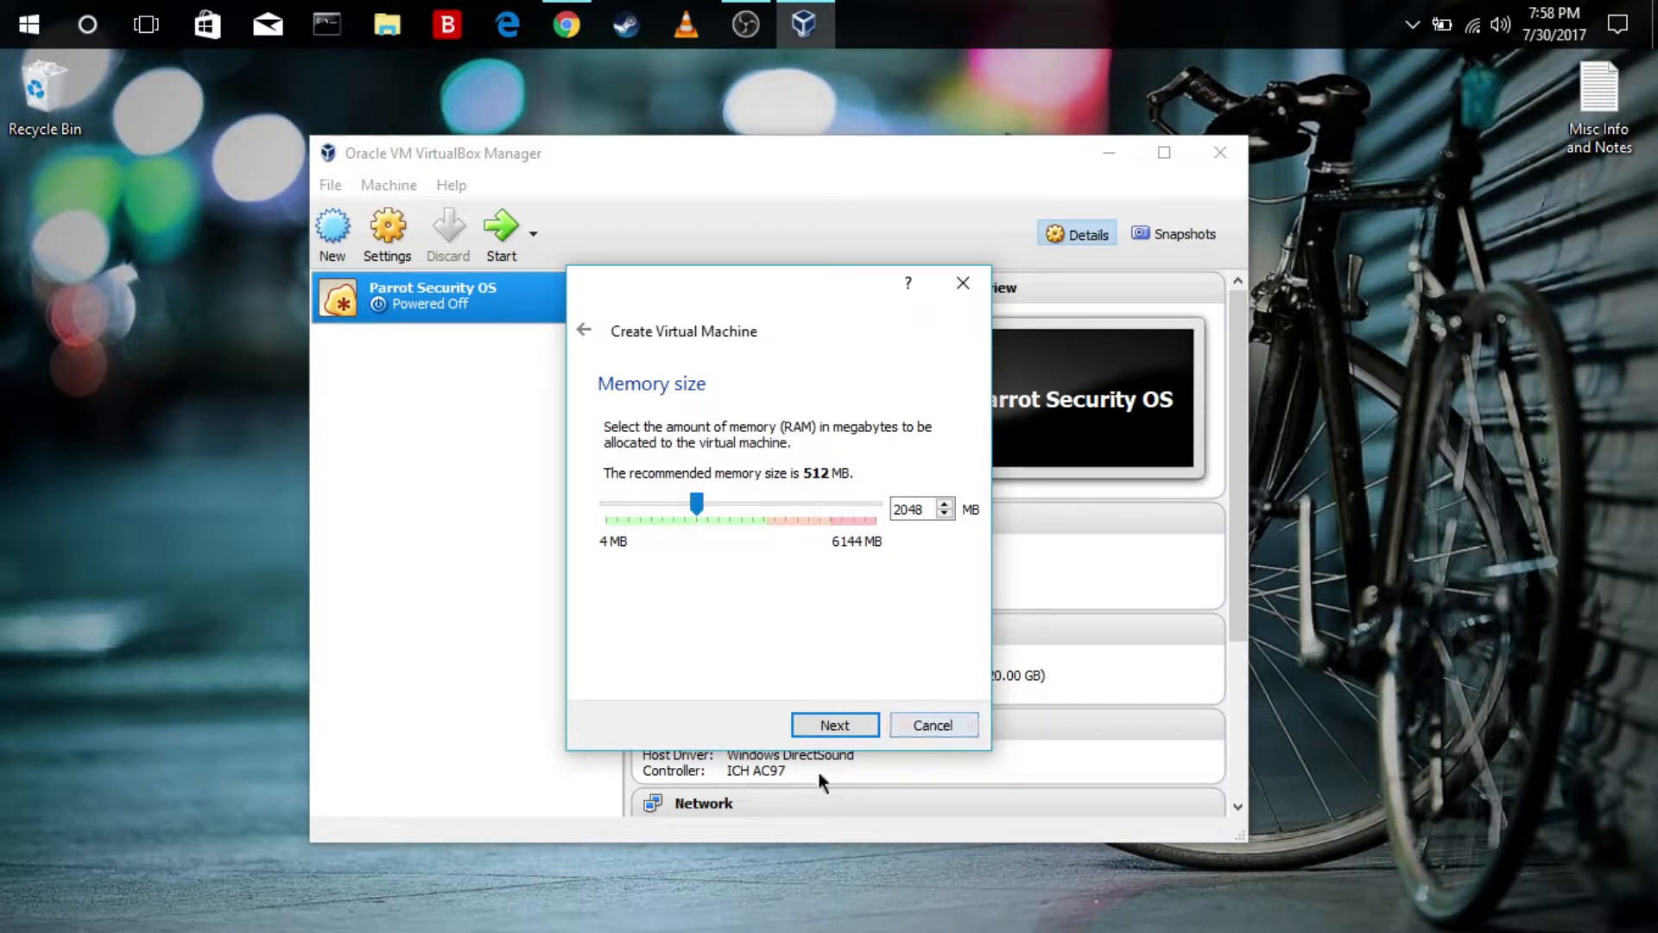
pyautogui.click(844, 730)
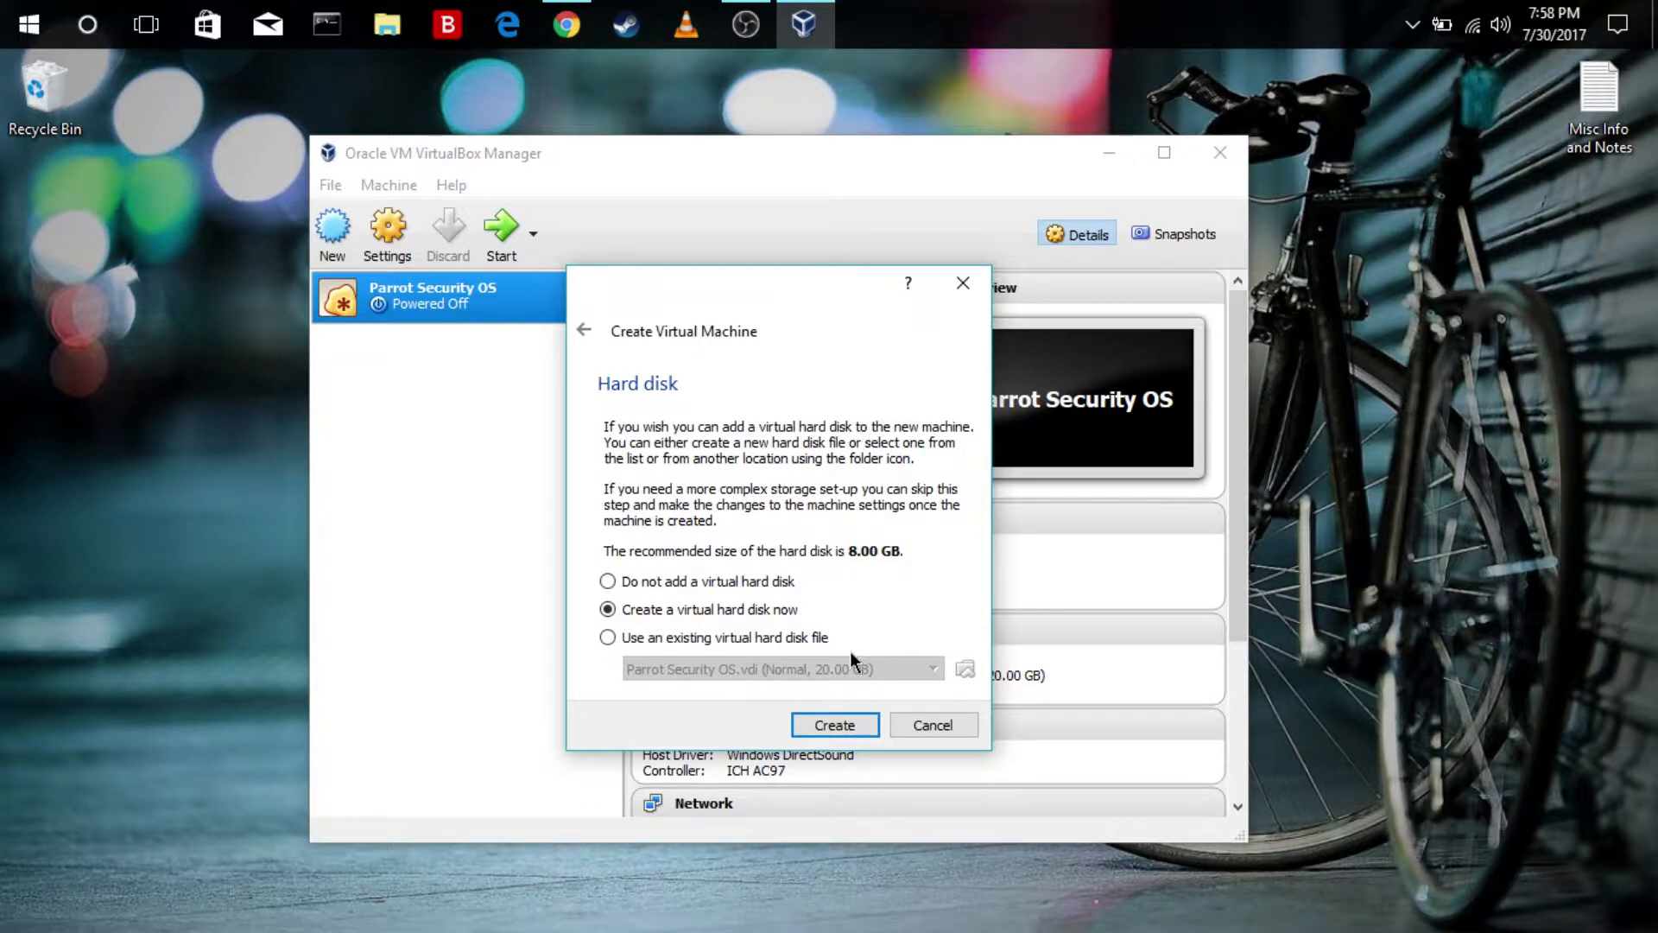
pyautogui.click(855, 725)
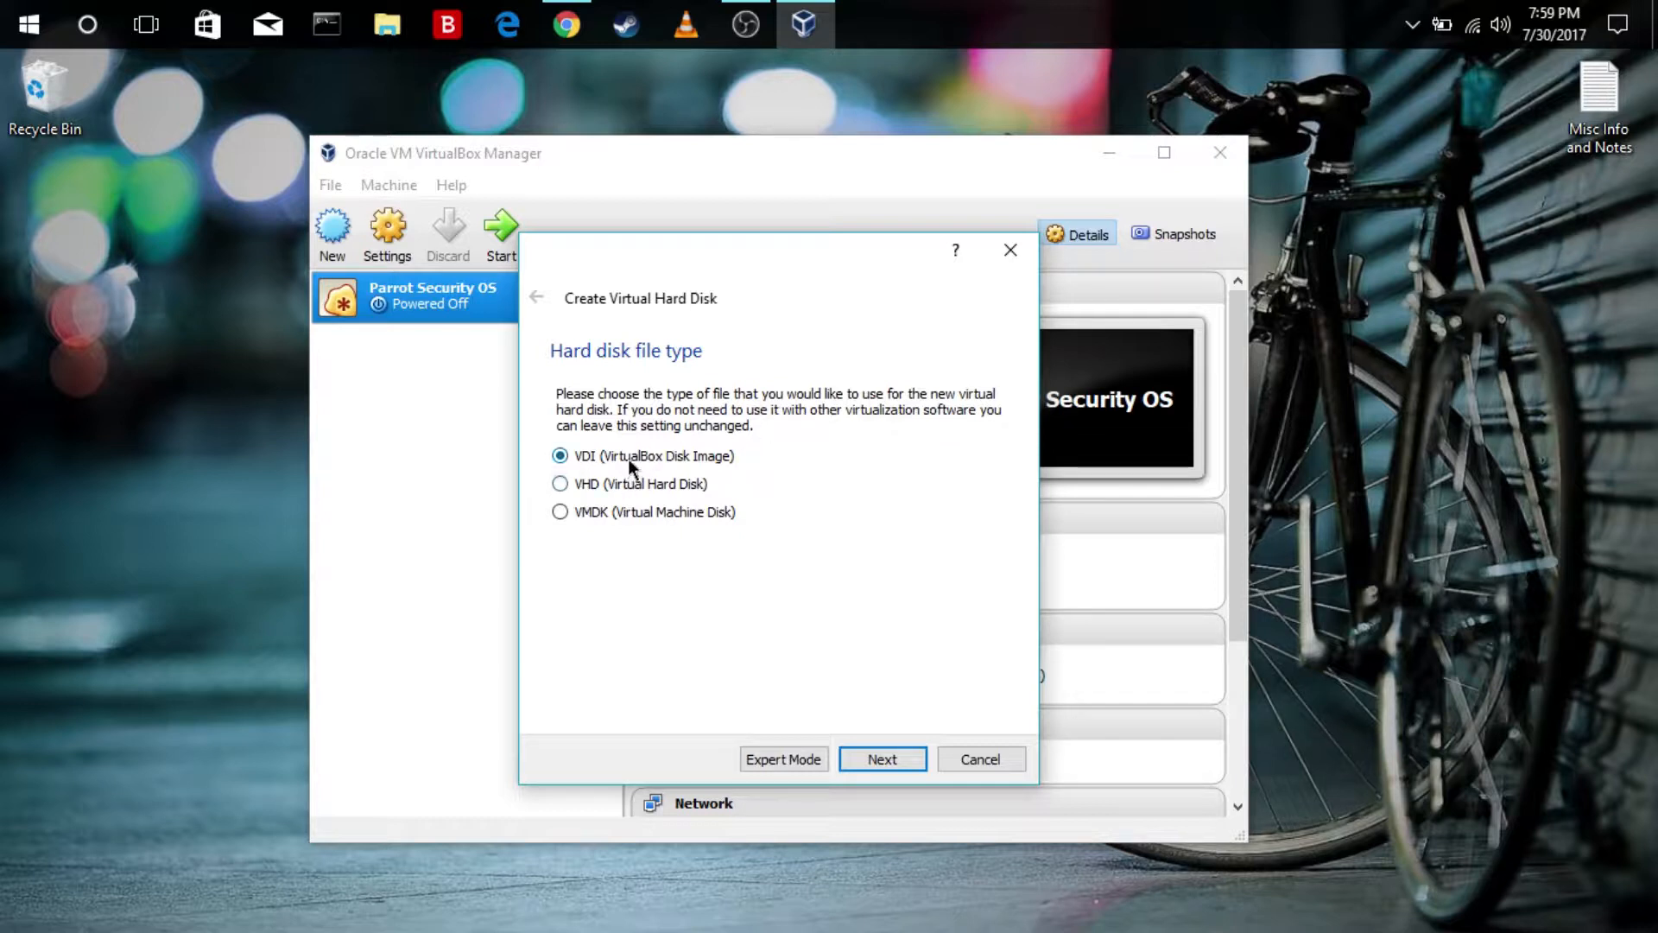
# Create the PSOS virtual hard disk as a dynamically allocated VDI with a size of 20 GB
pyautogui.click(903, 759)
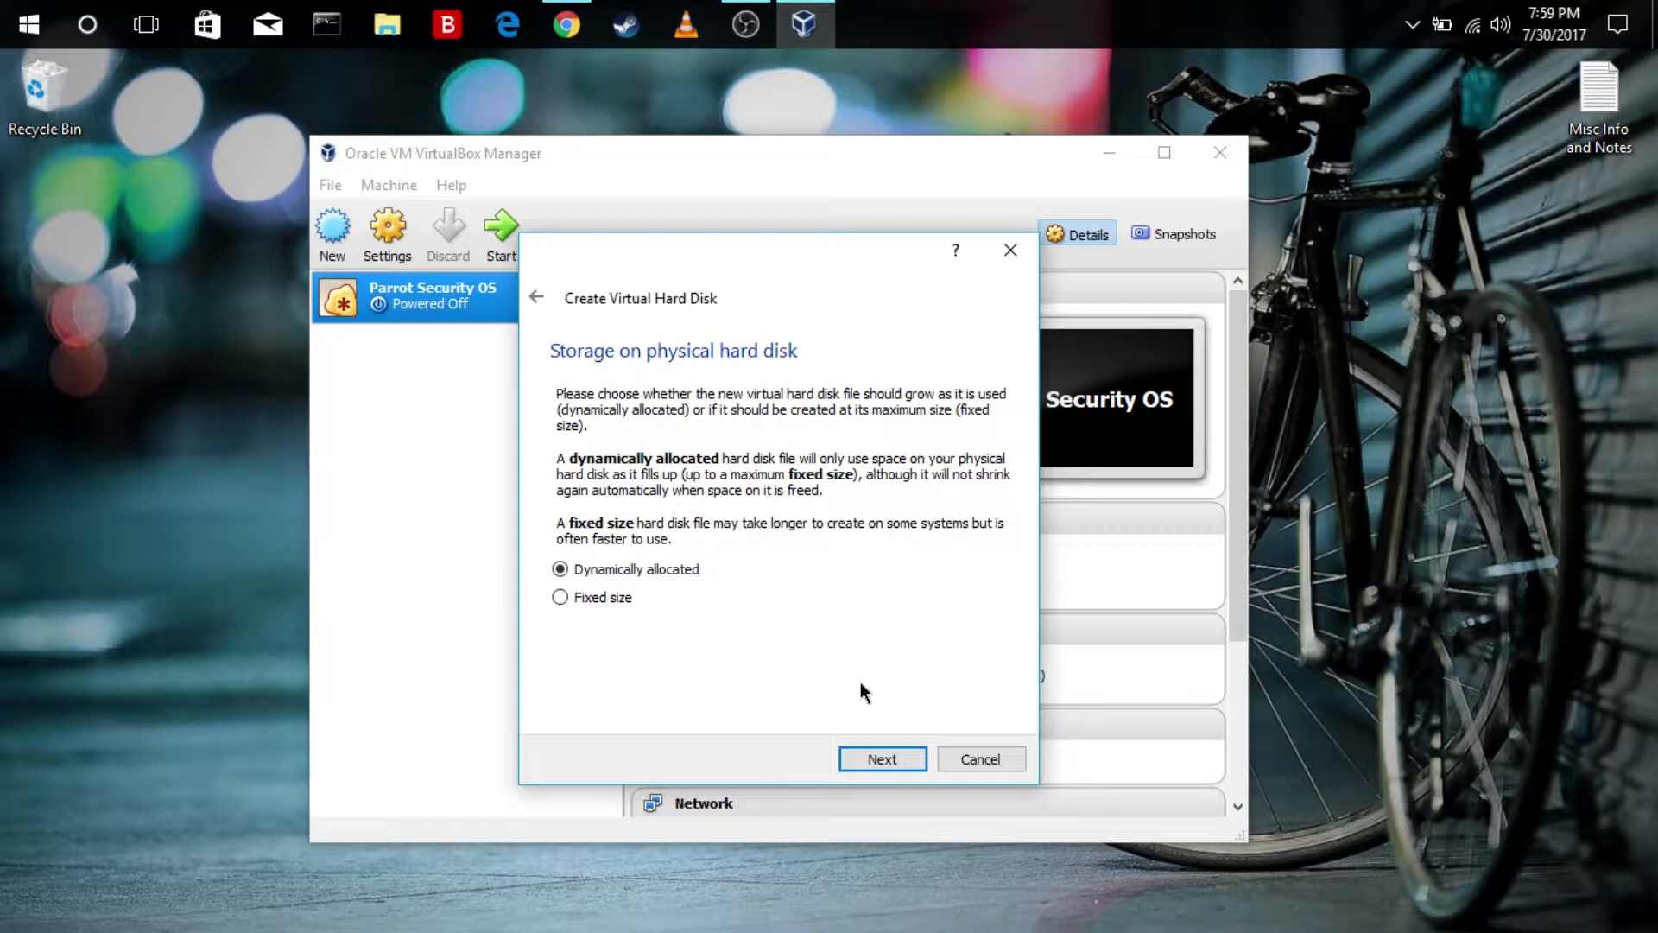
pyautogui.click(878, 753)
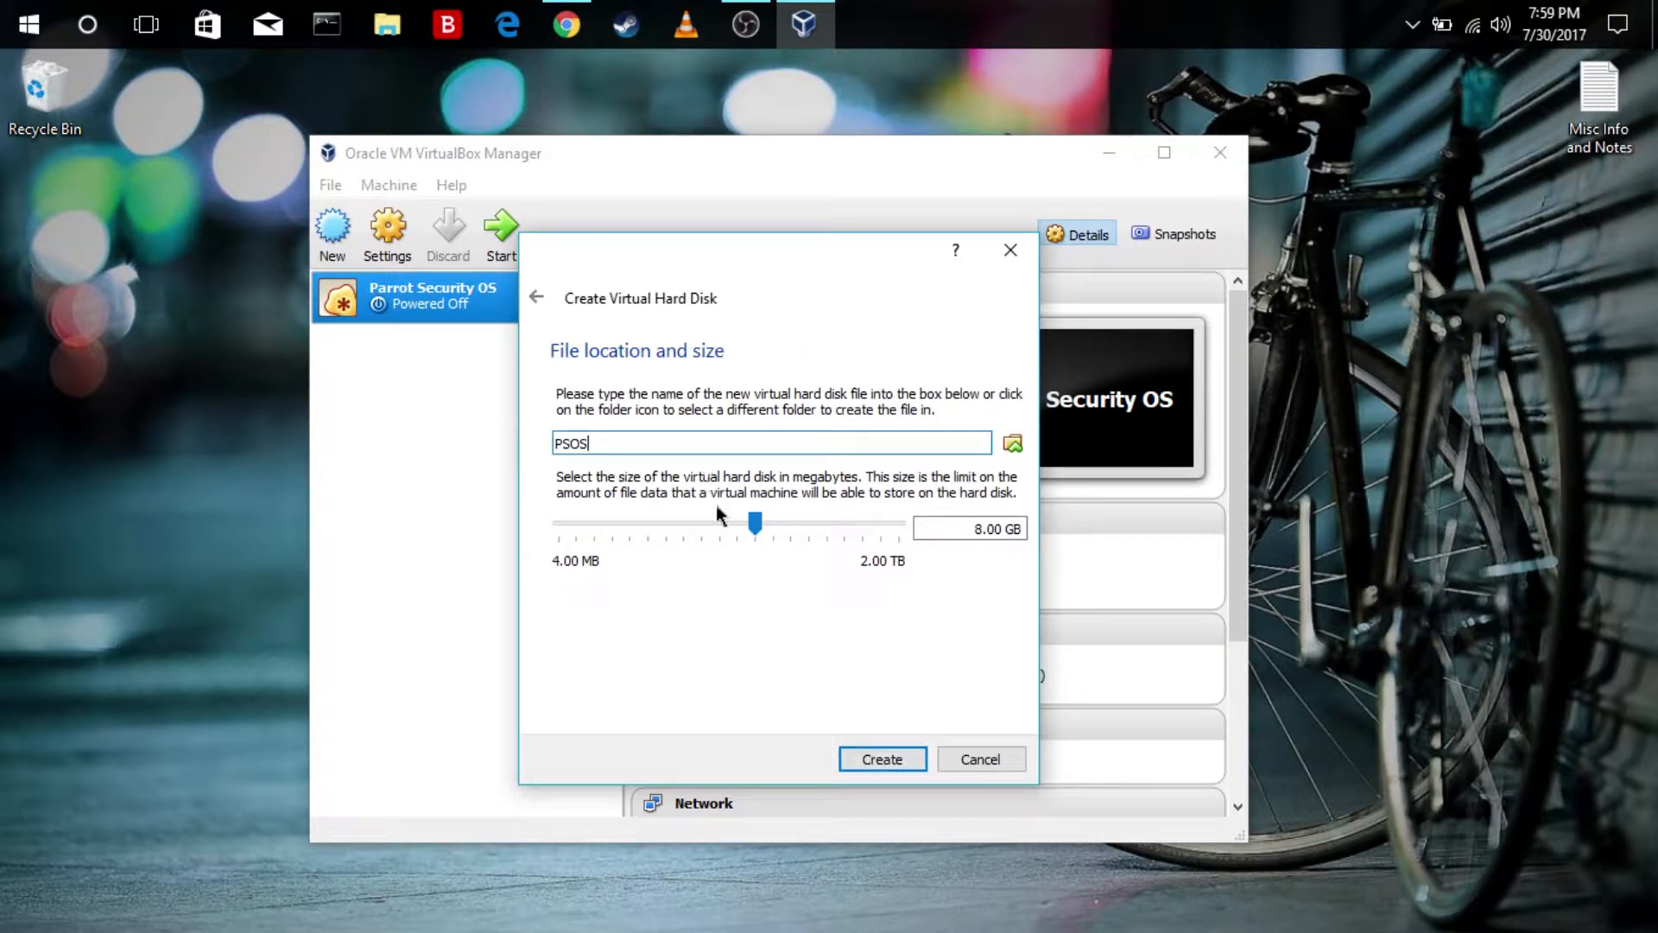
pyautogui.click(984, 530)
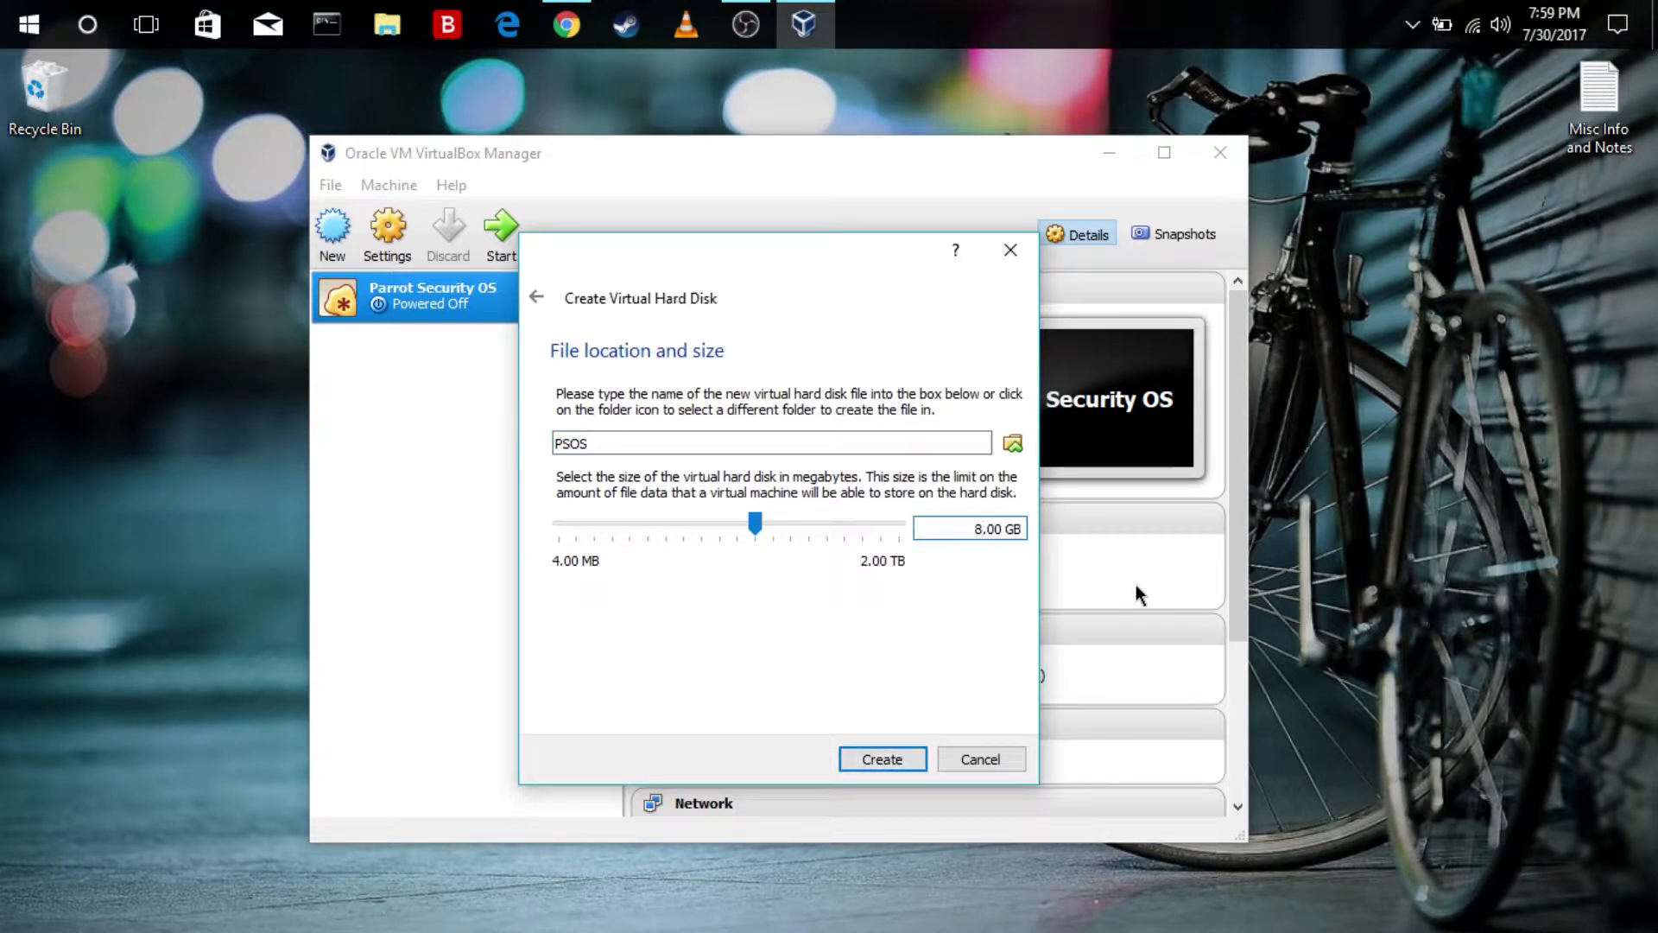
pyautogui.press('BackSpace')
pyautogui.write('20')
pyautogui.click(885, 758)
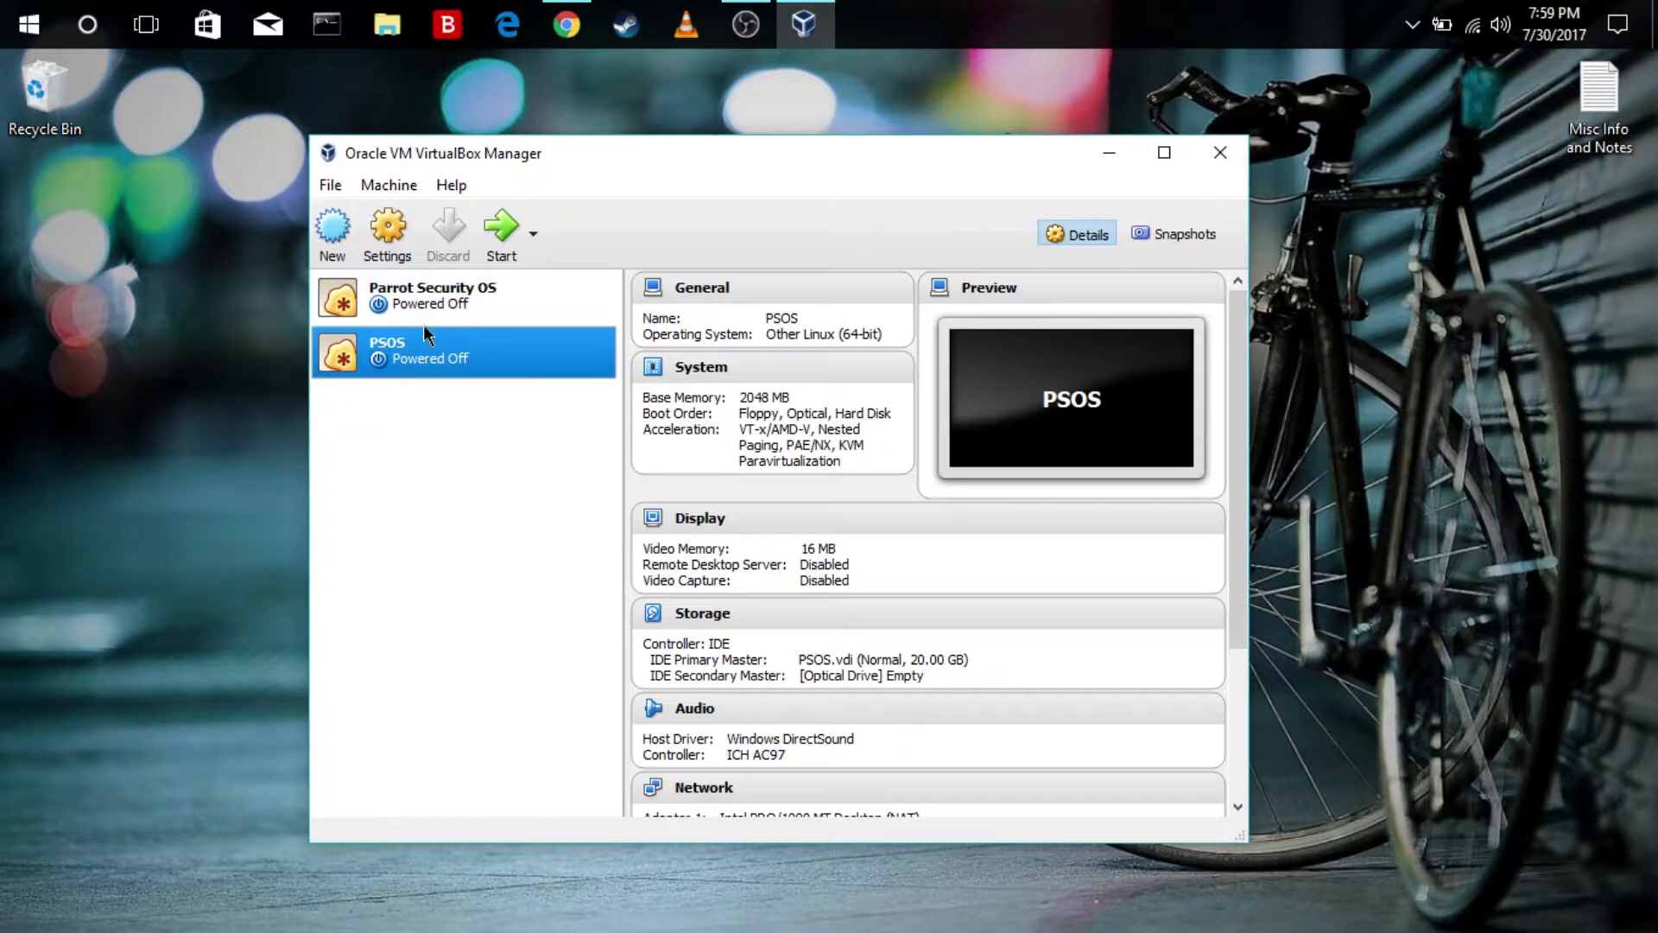
# Open the PSOS machine's settings and set its shared clipboard to Bidirectional
pyautogui.rightClick(441, 352)
pyautogui.click(538, 368)
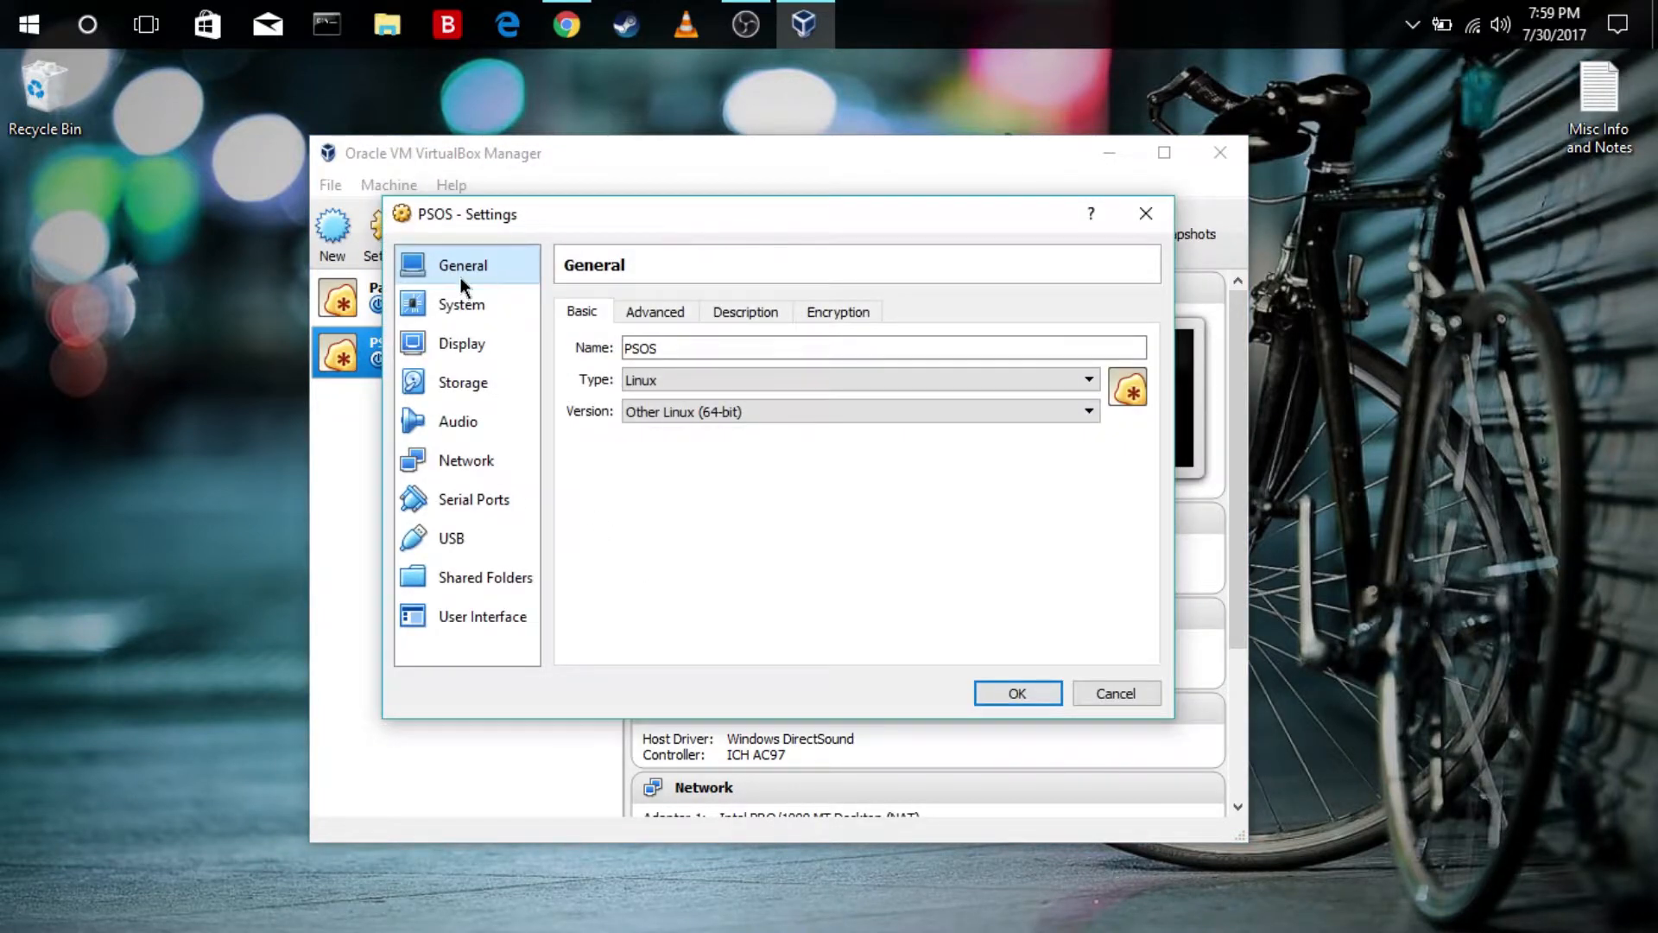
pyautogui.click(682, 313)
pyautogui.click(778, 313)
pyautogui.click(653, 309)
pyautogui.click(707, 382)
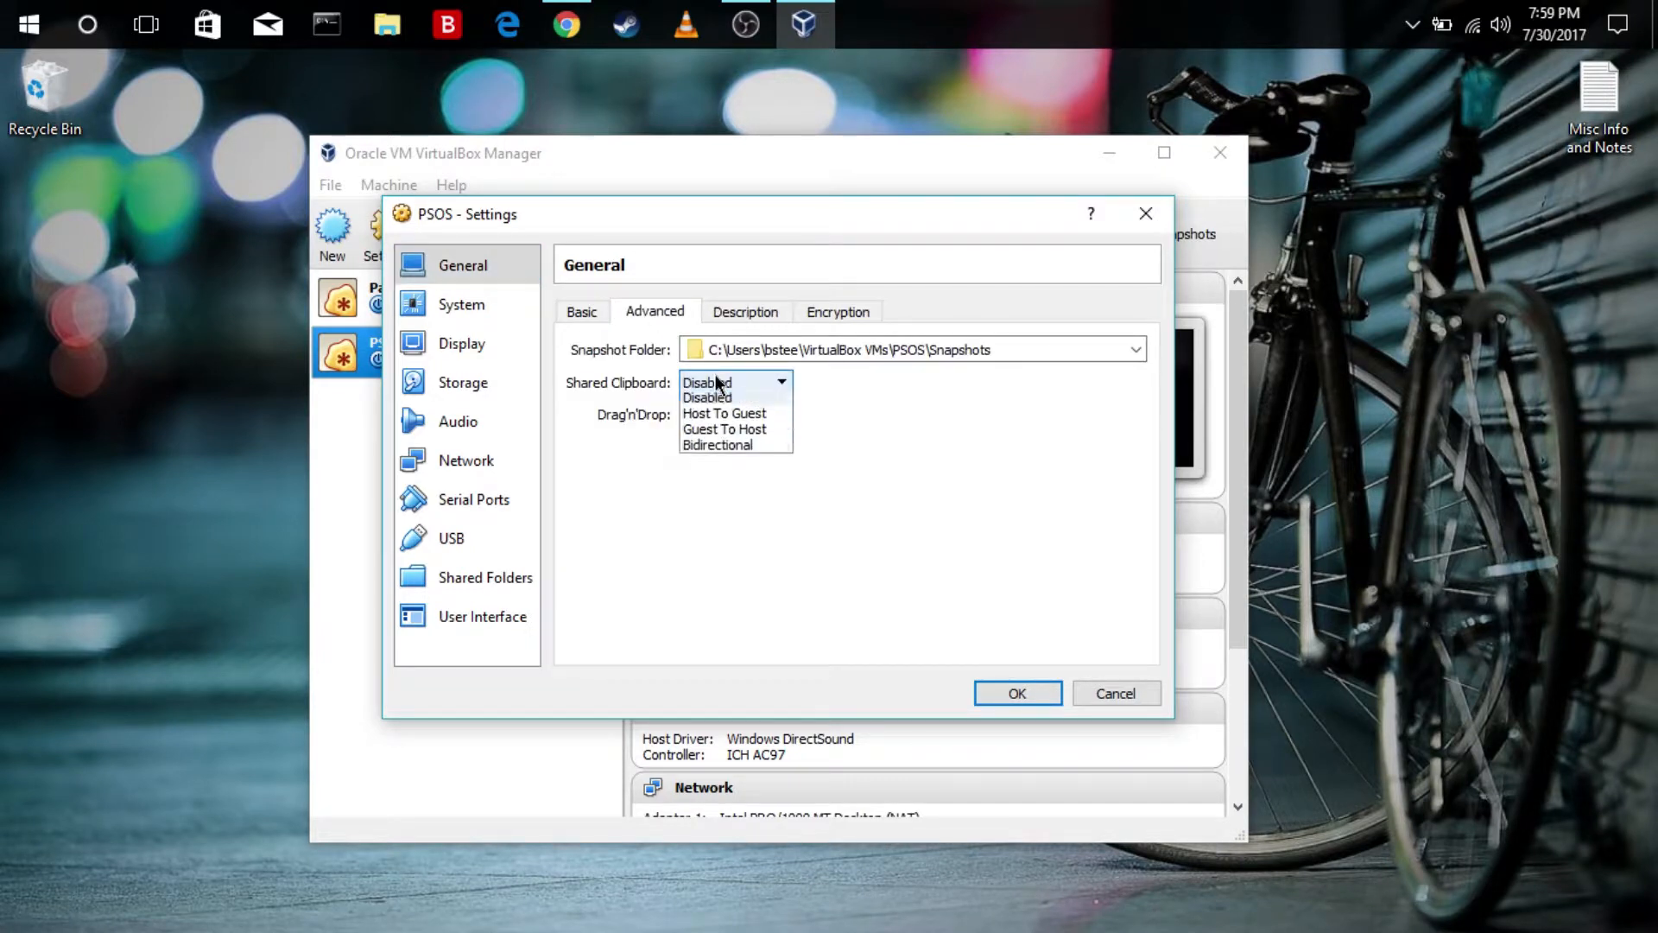
pyautogui.click(734, 449)
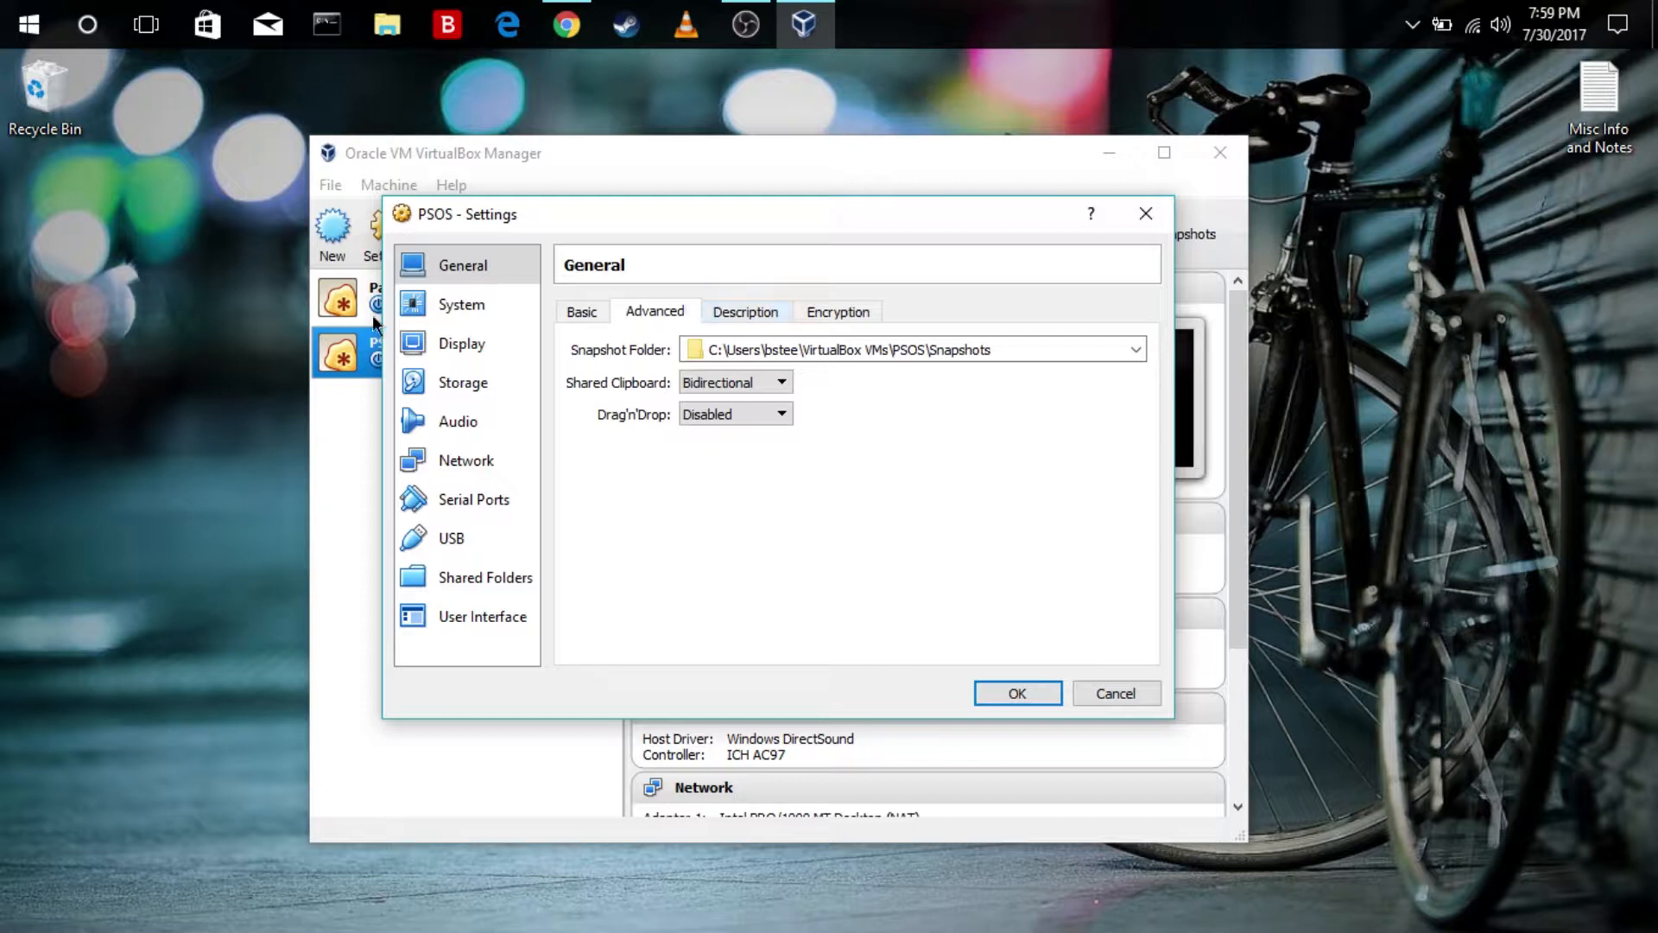
# Assign 4 processors and 128 MB of video memory to the PSOS machine
pyautogui.click(475, 309)
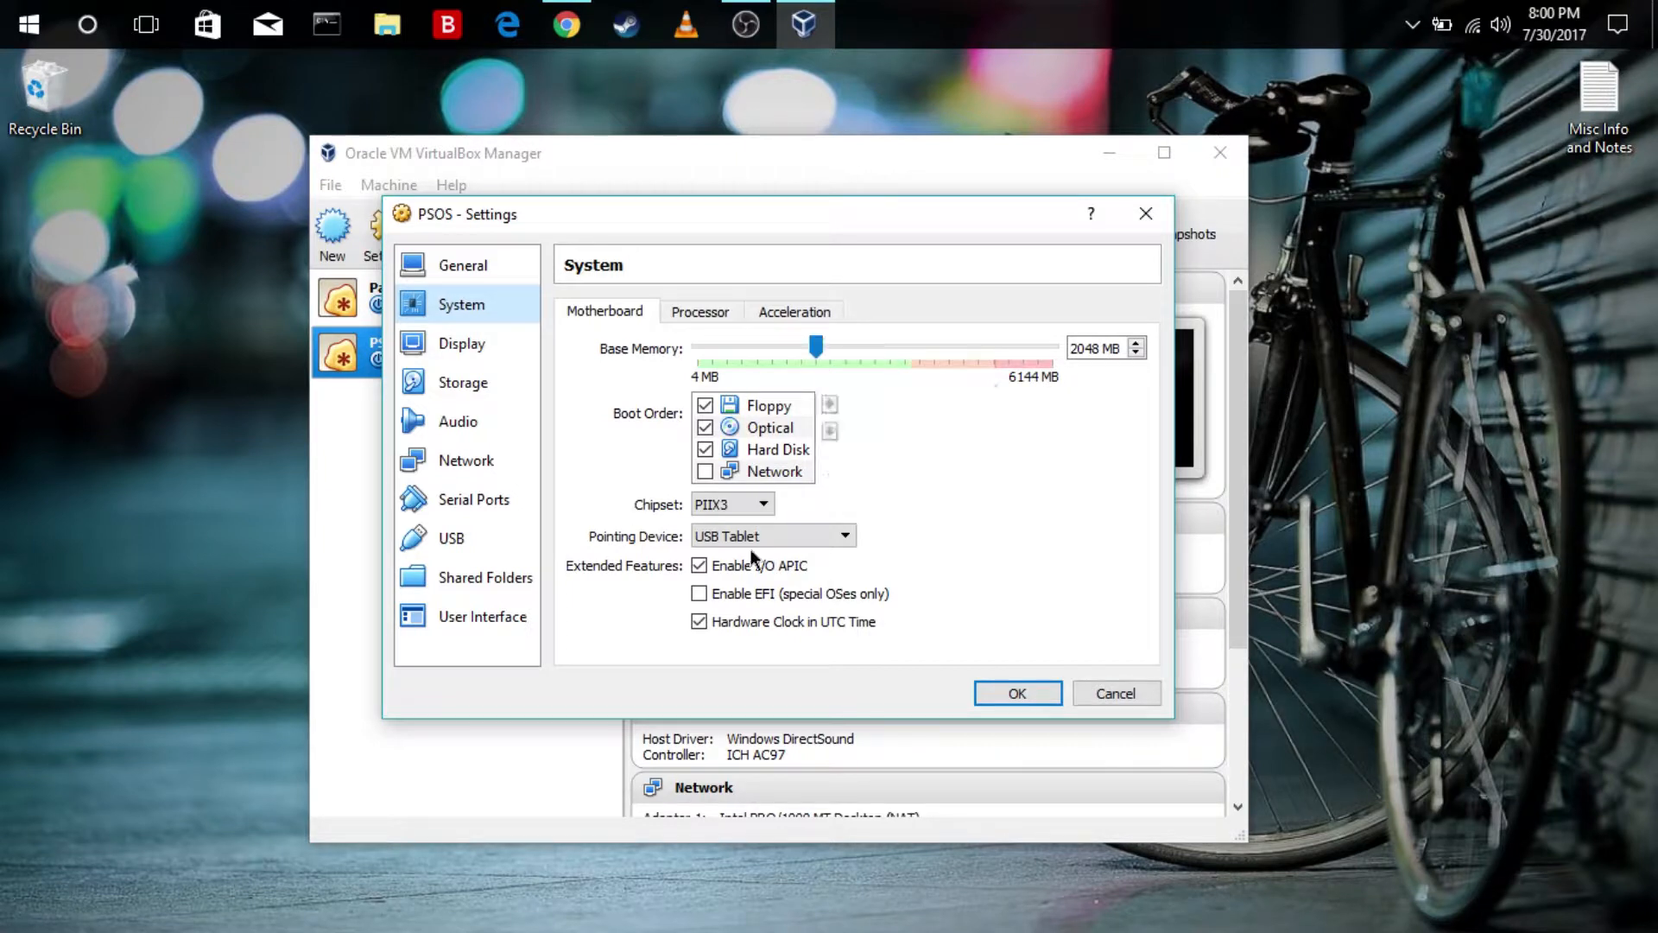
pyautogui.click(701, 312)
pyautogui.moveTo(697, 348); pyautogui.dragTo(853, 359)
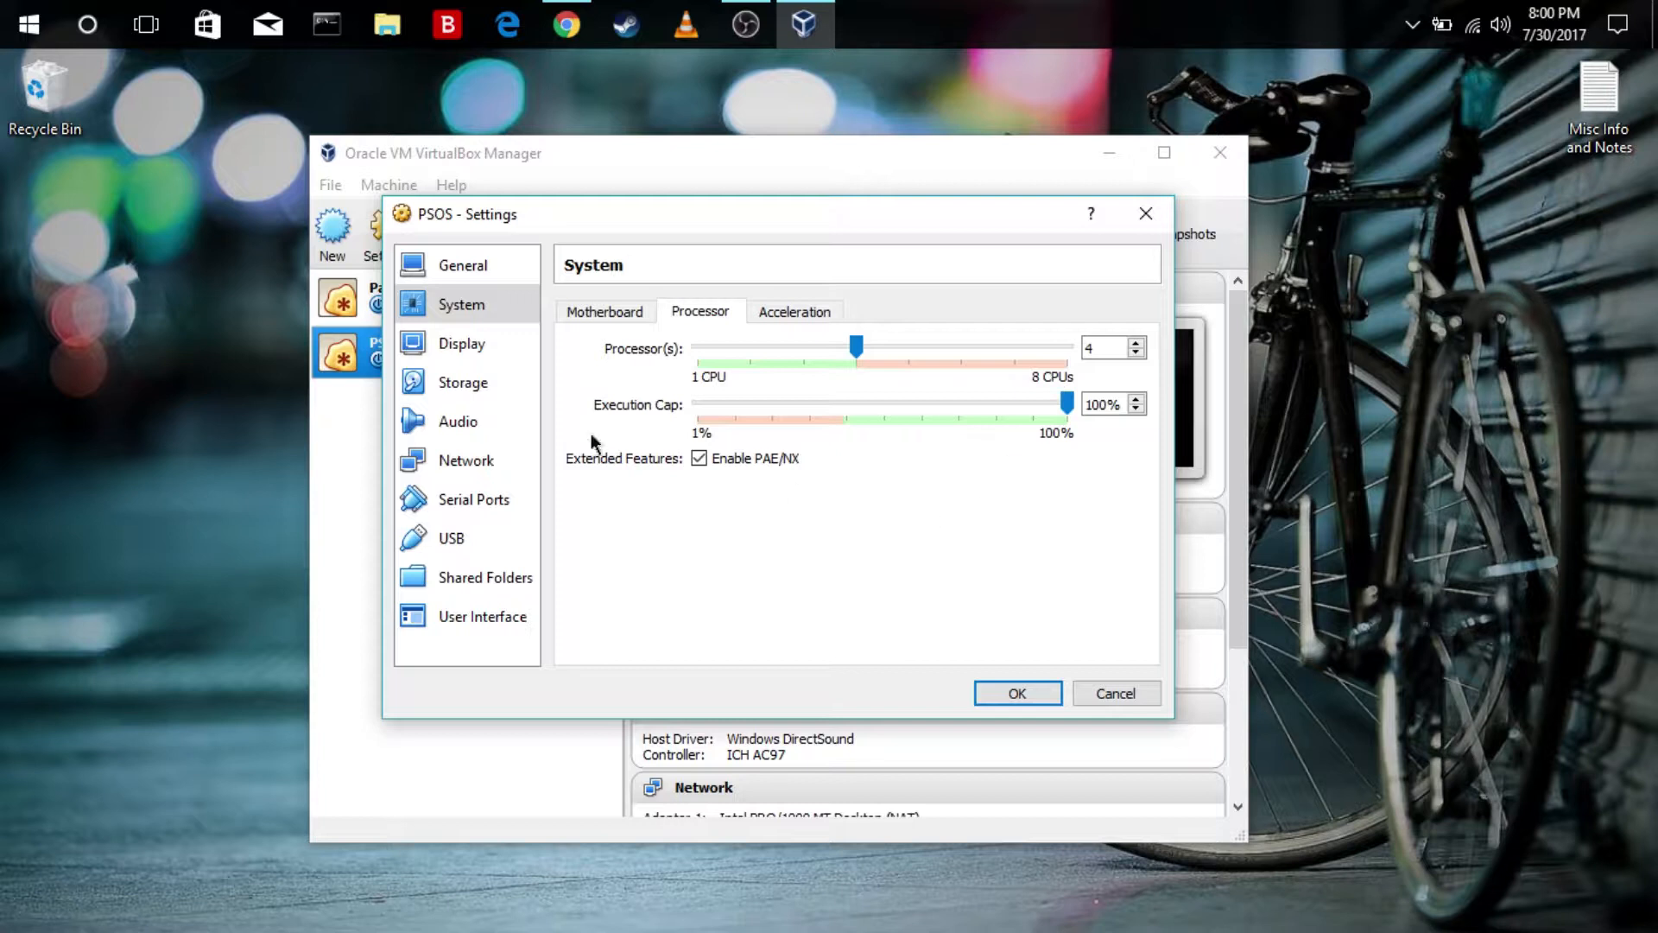
pyautogui.click(462, 358)
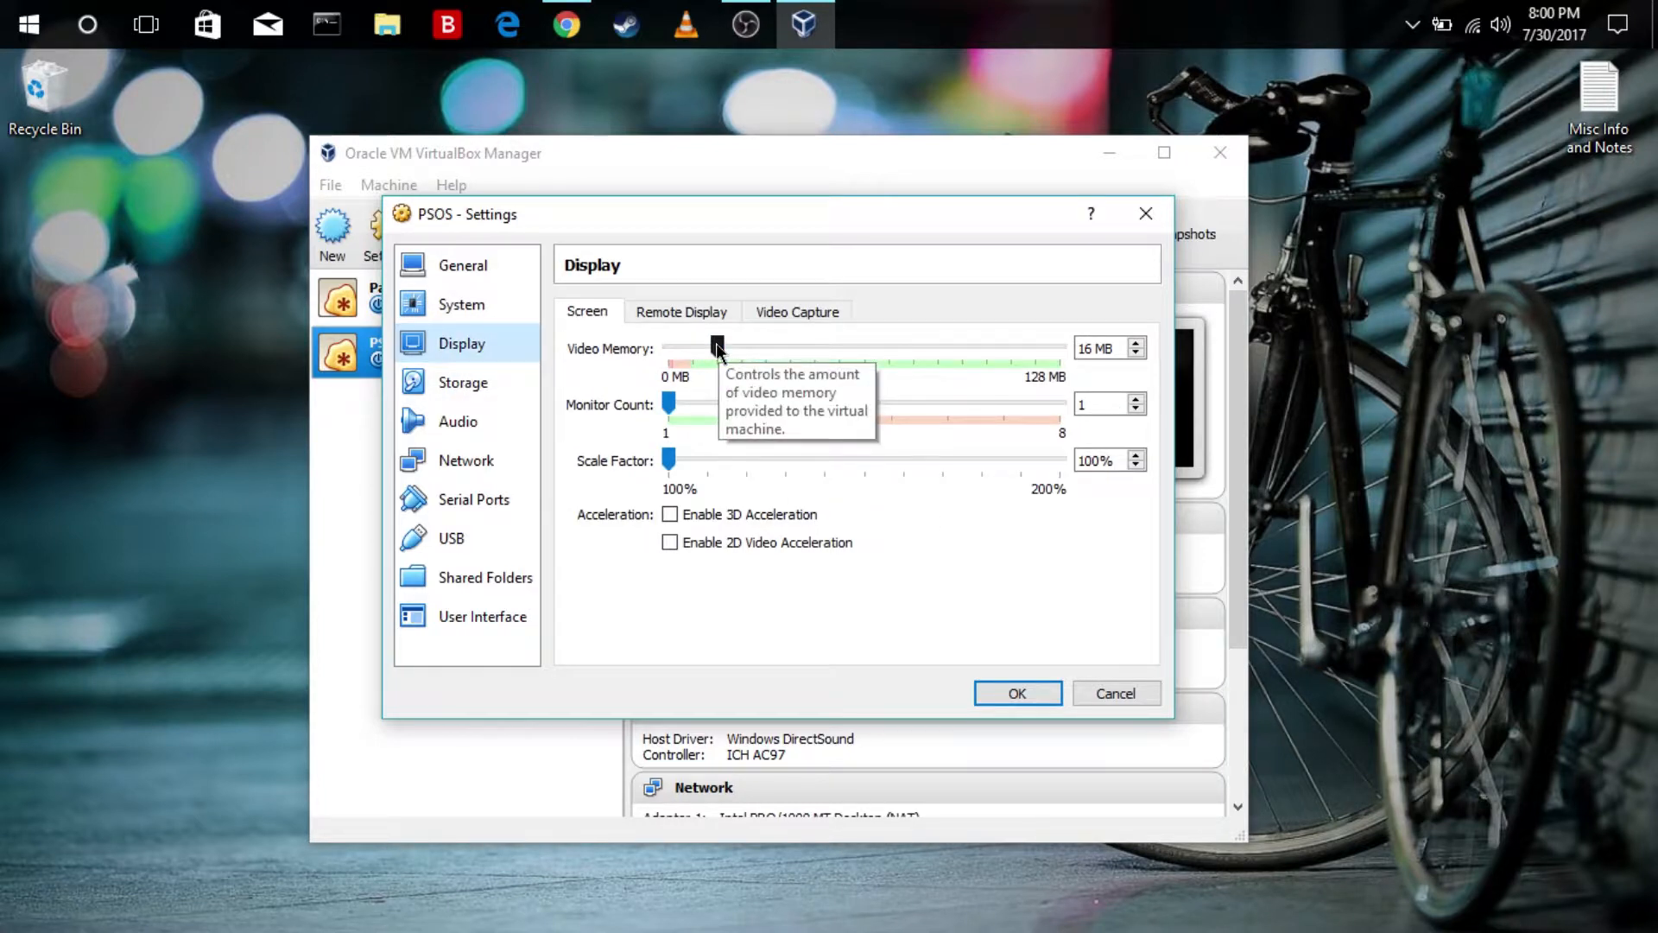
pyautogui.moveTo(717, 345); pyautogui.dragTo(1091, 348)
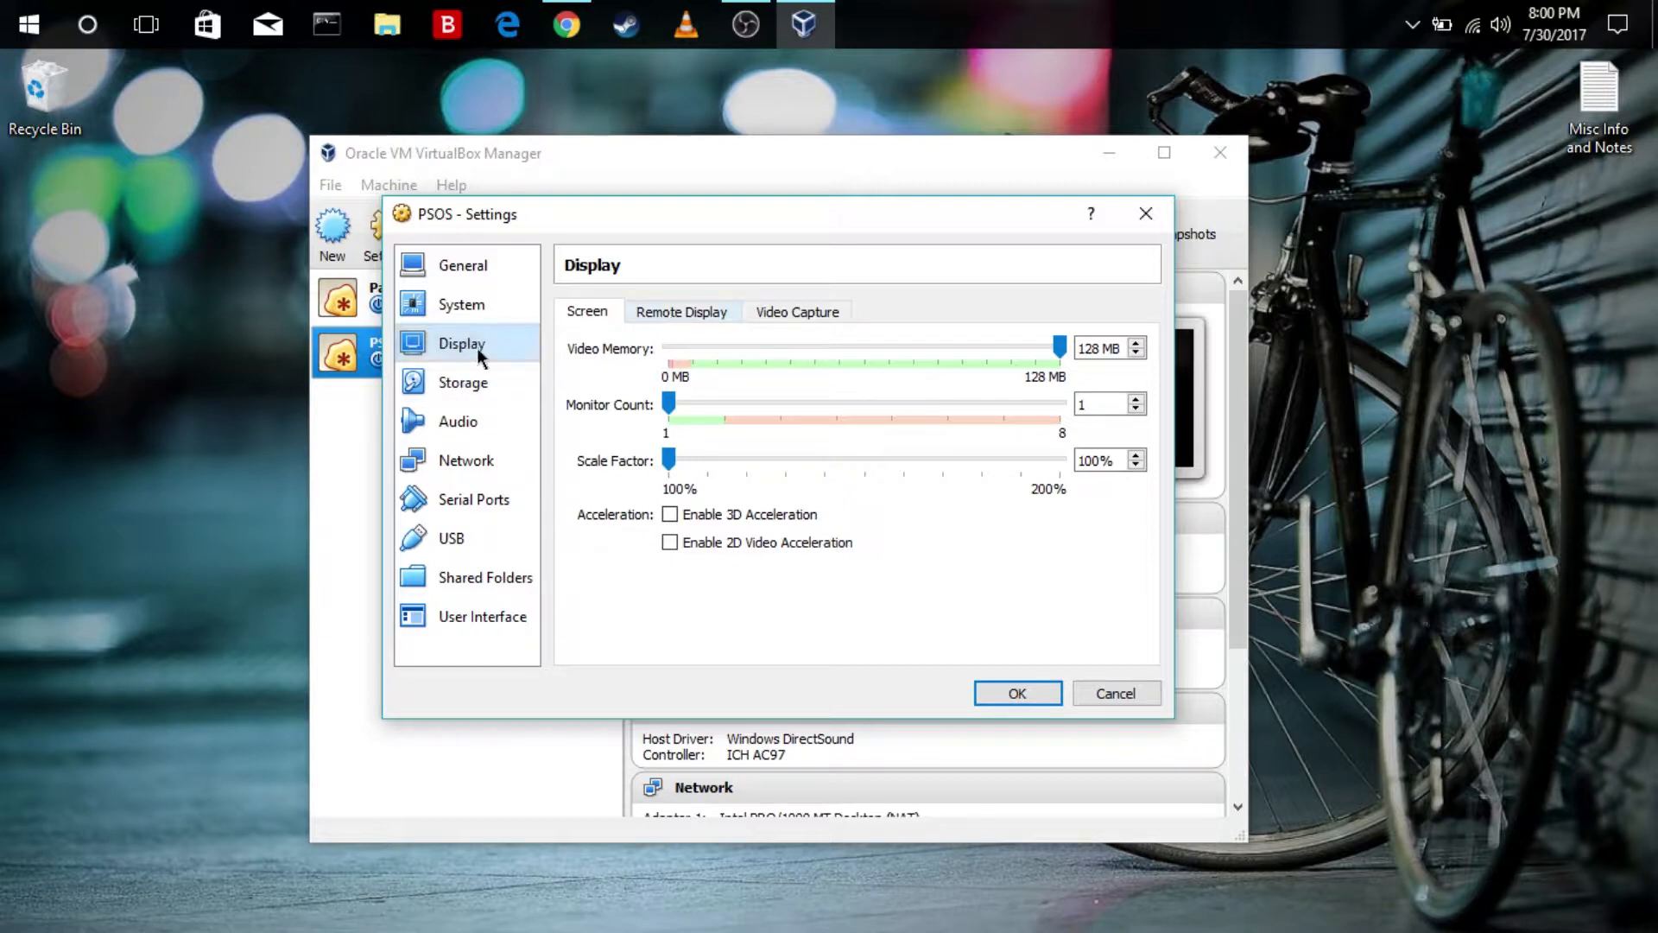
pyautogui.click(456, 304)
# Load the Parrot-full-3.7_amd64 disc image from the Operating System Images folder into the PSOS machine's empty optical drive
pyautogui.click(476, 382)
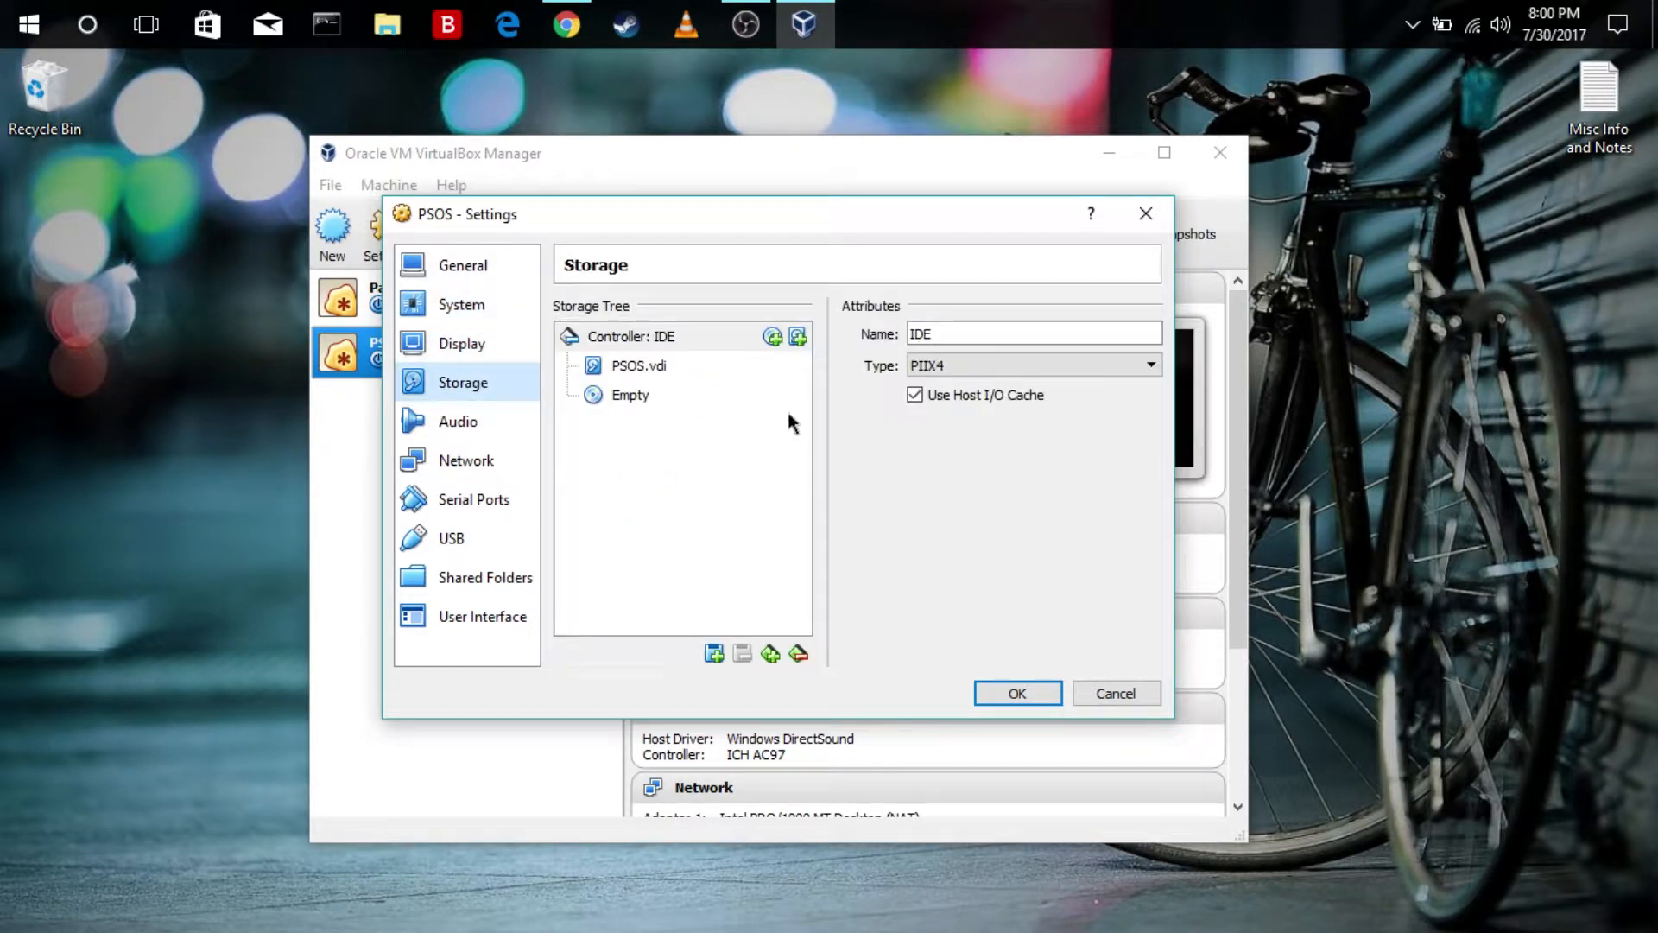
pyautogui.click(643, 397)
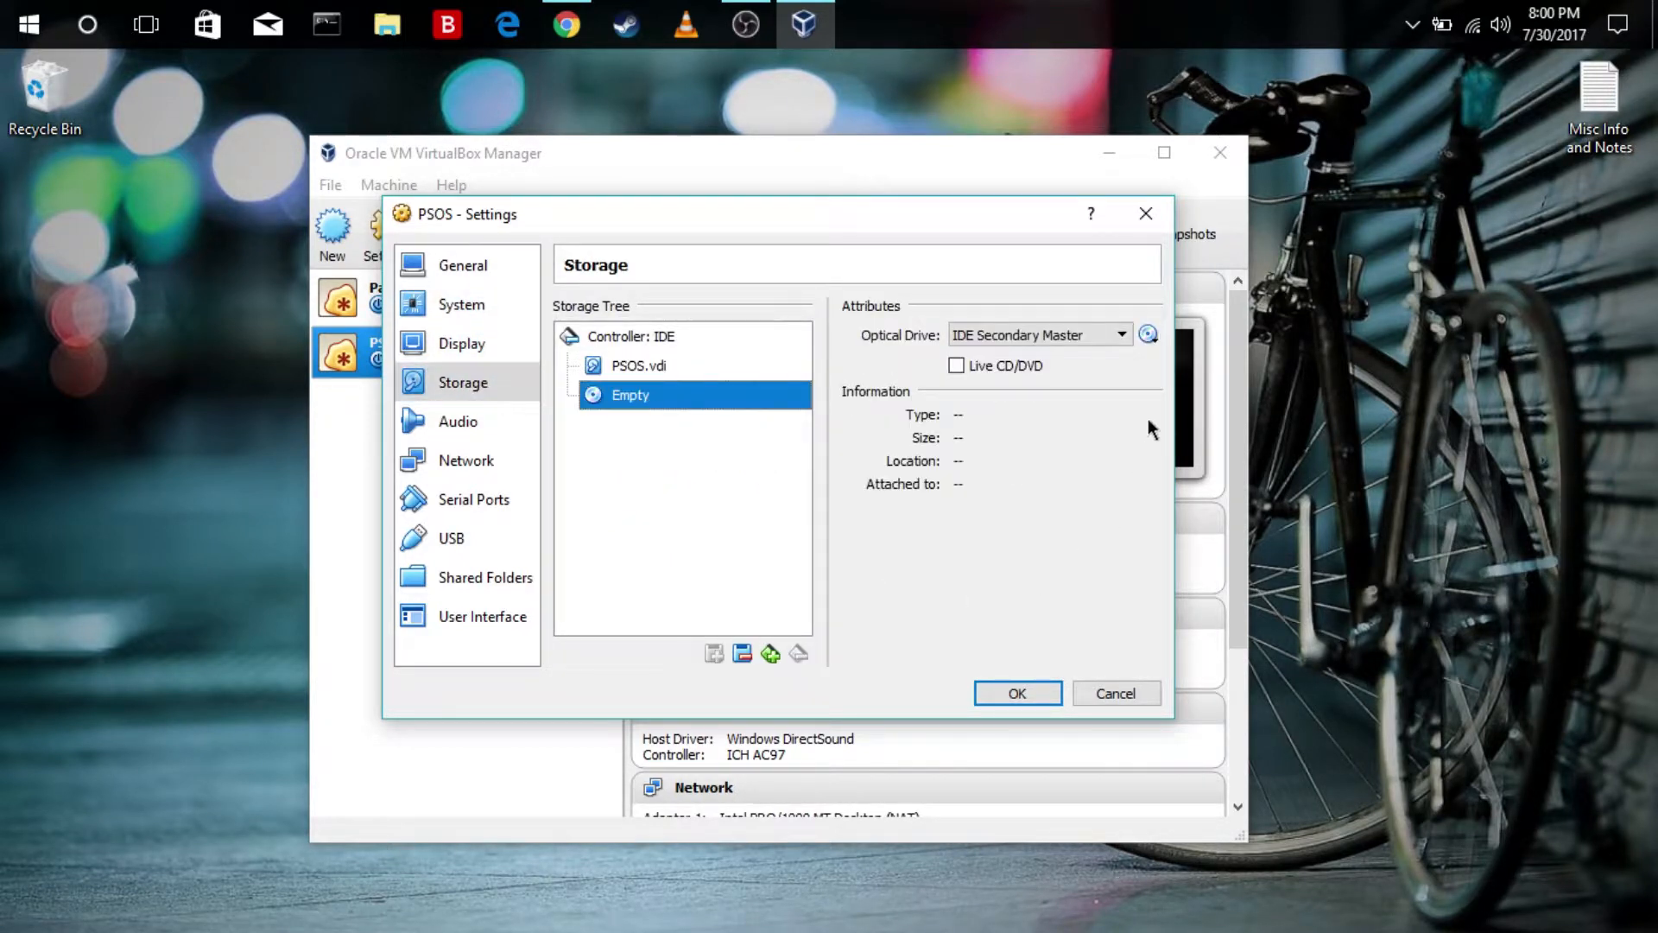
pyautogui.click(1150, 335)
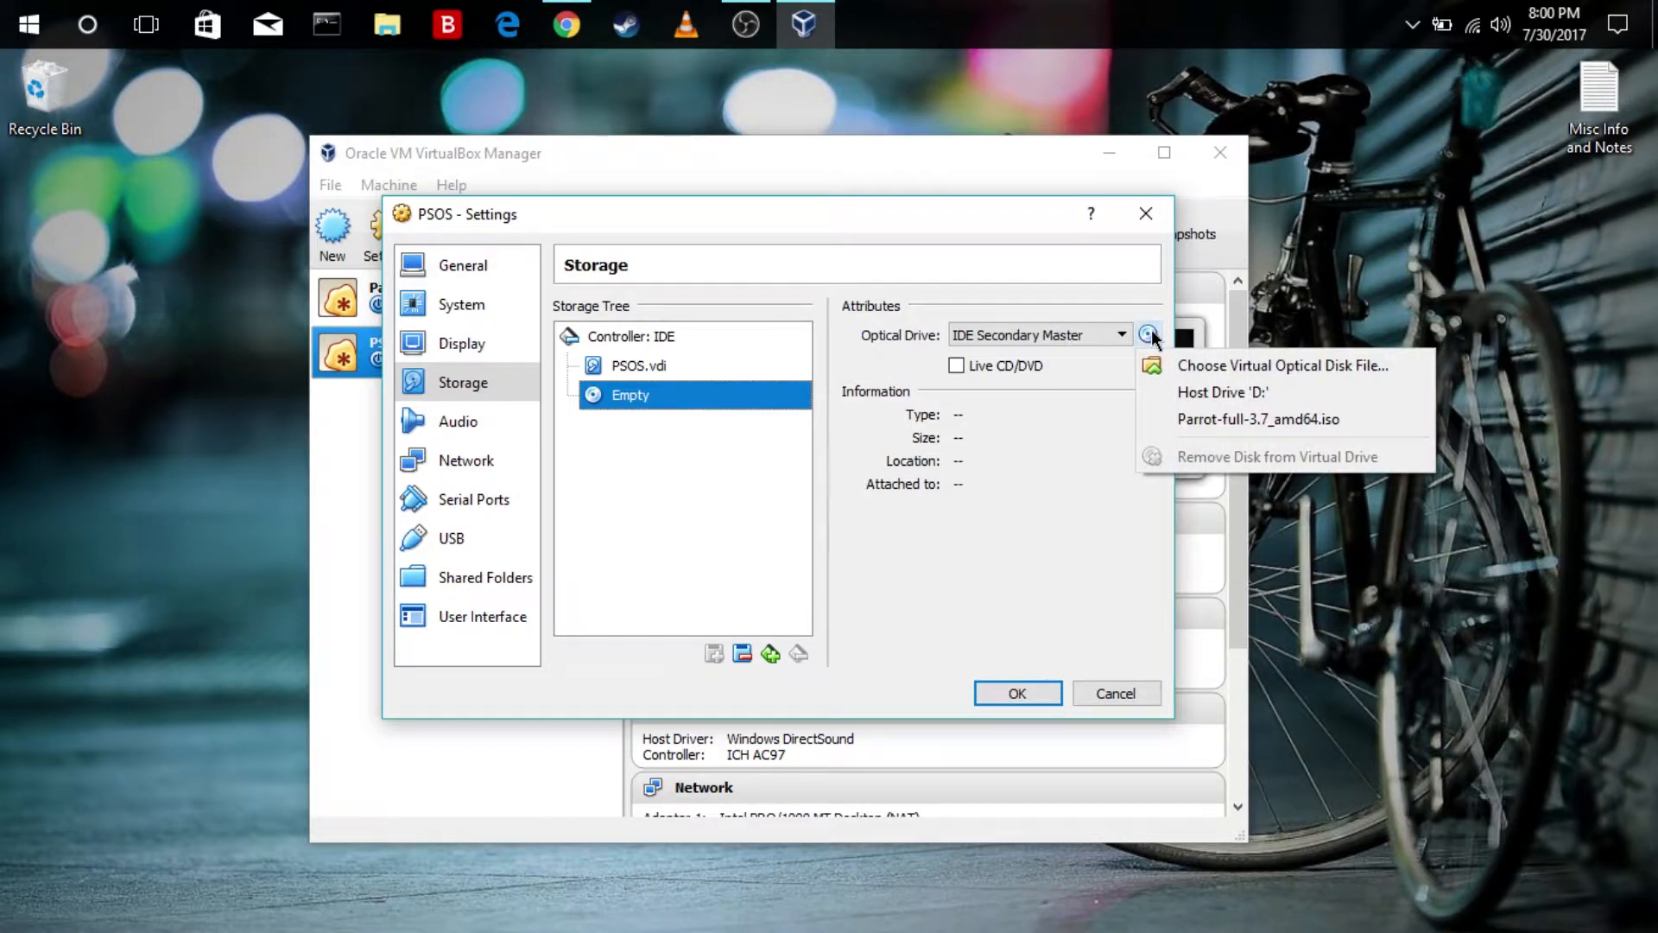
pyautogui.click(1217, 370)
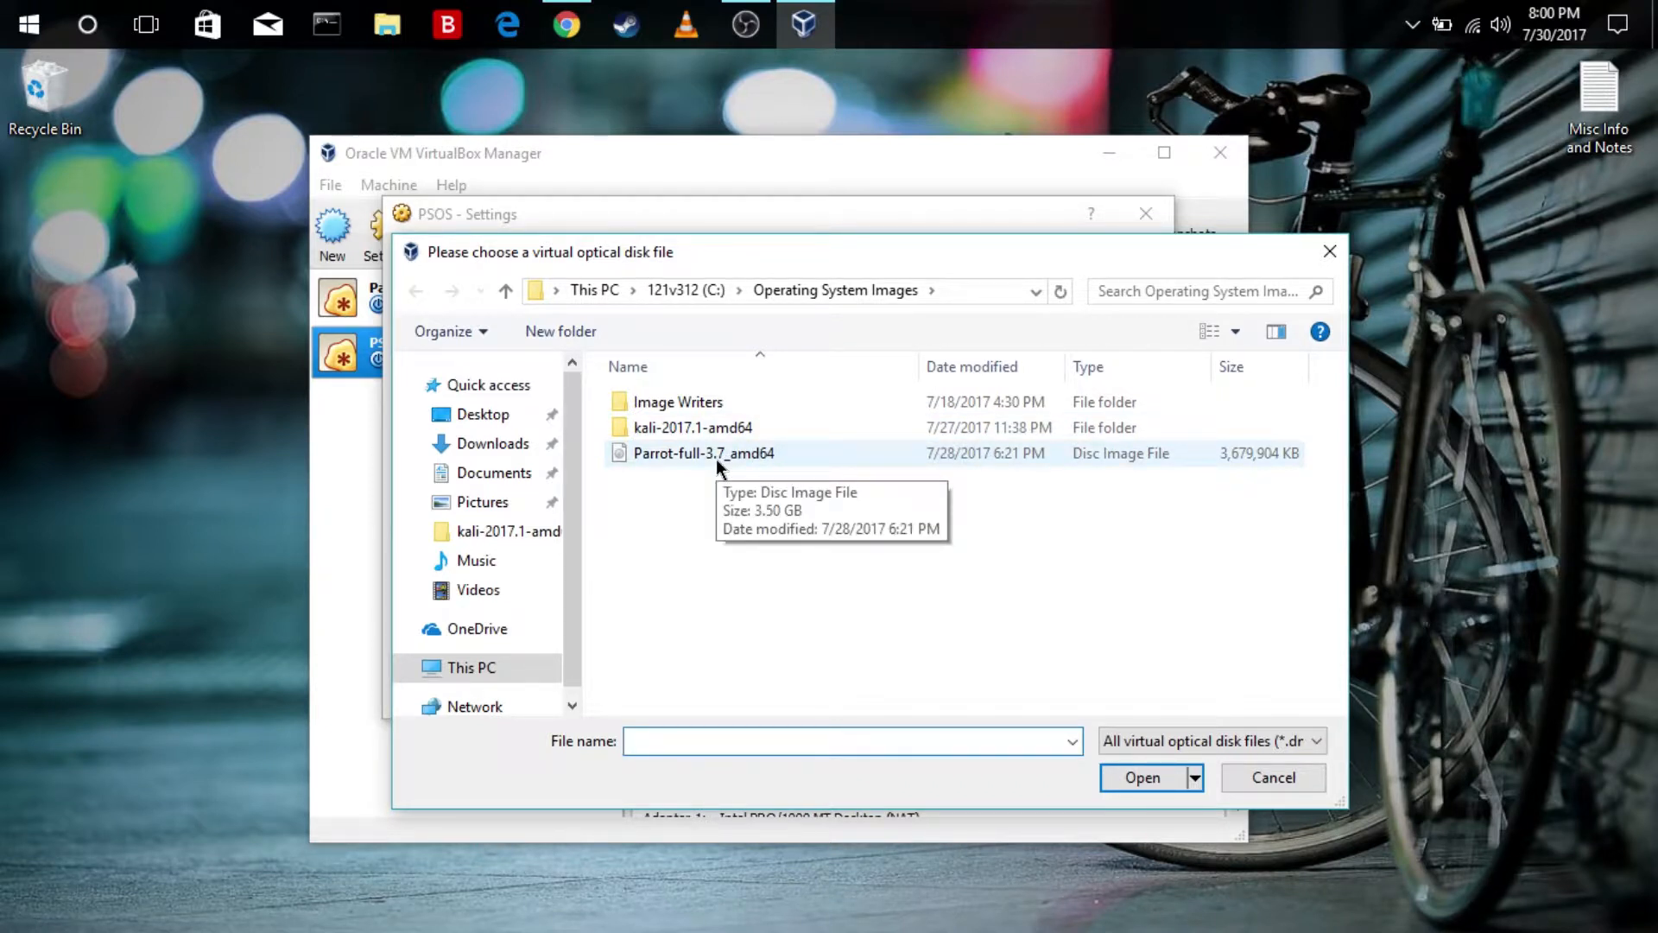
pyautogui.doubleClick(716, 458)
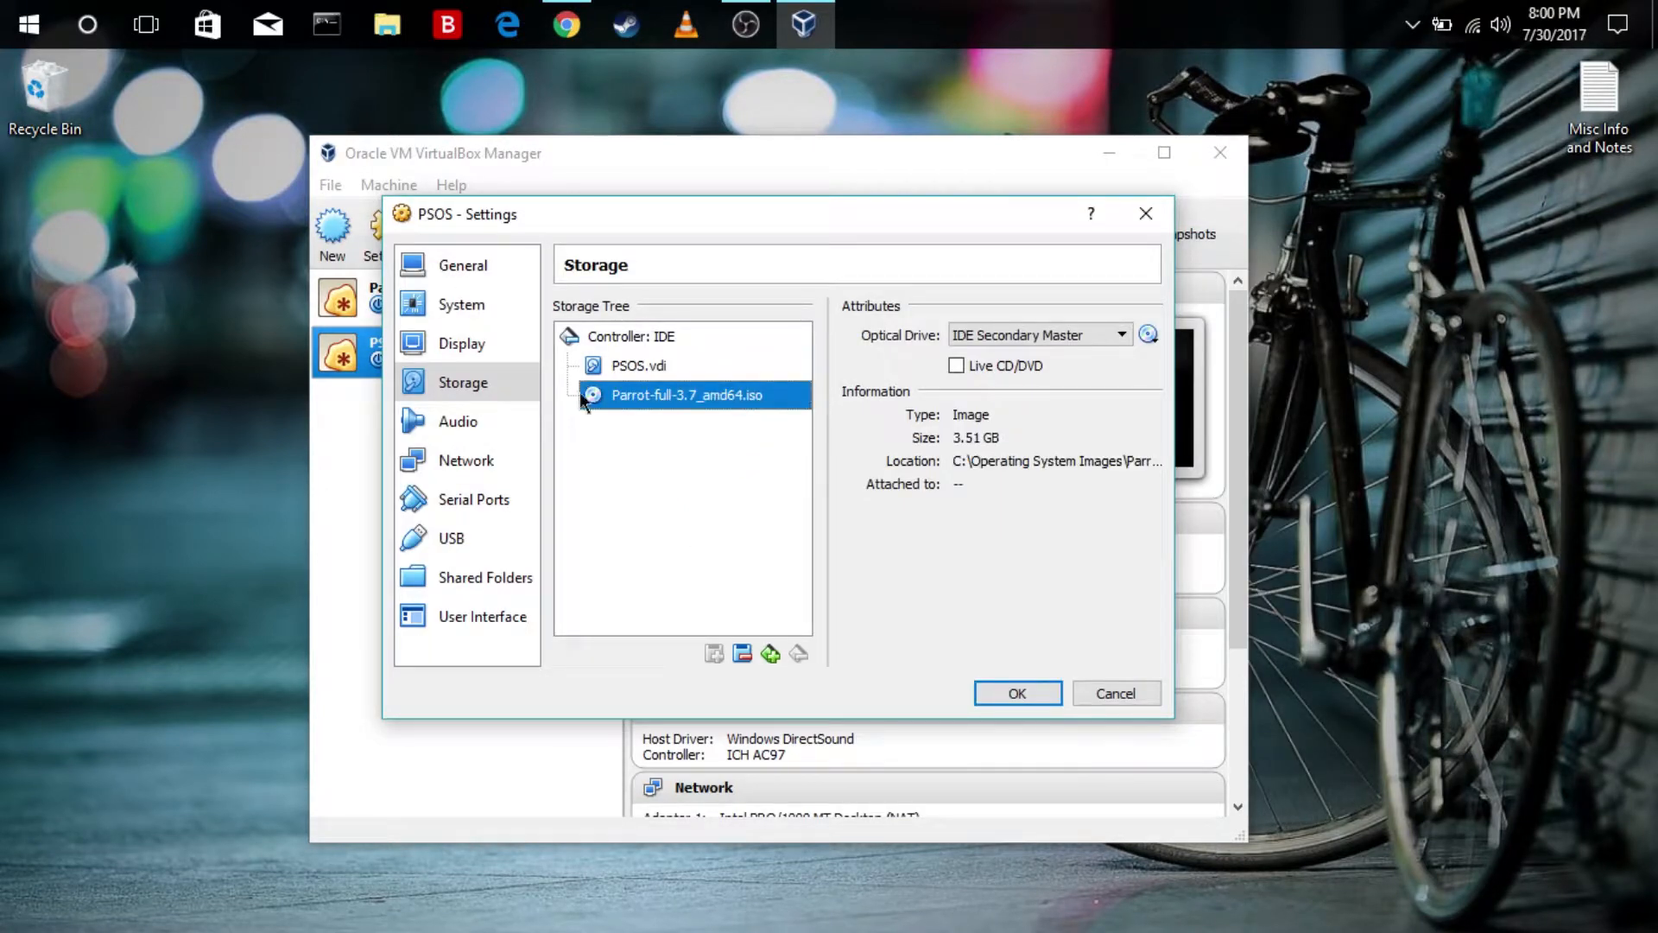
# Review the PSOS machine's audio, network, serial port and USB settings
pyautogui.click(492, 425)
pyautogui.click(482, 459)
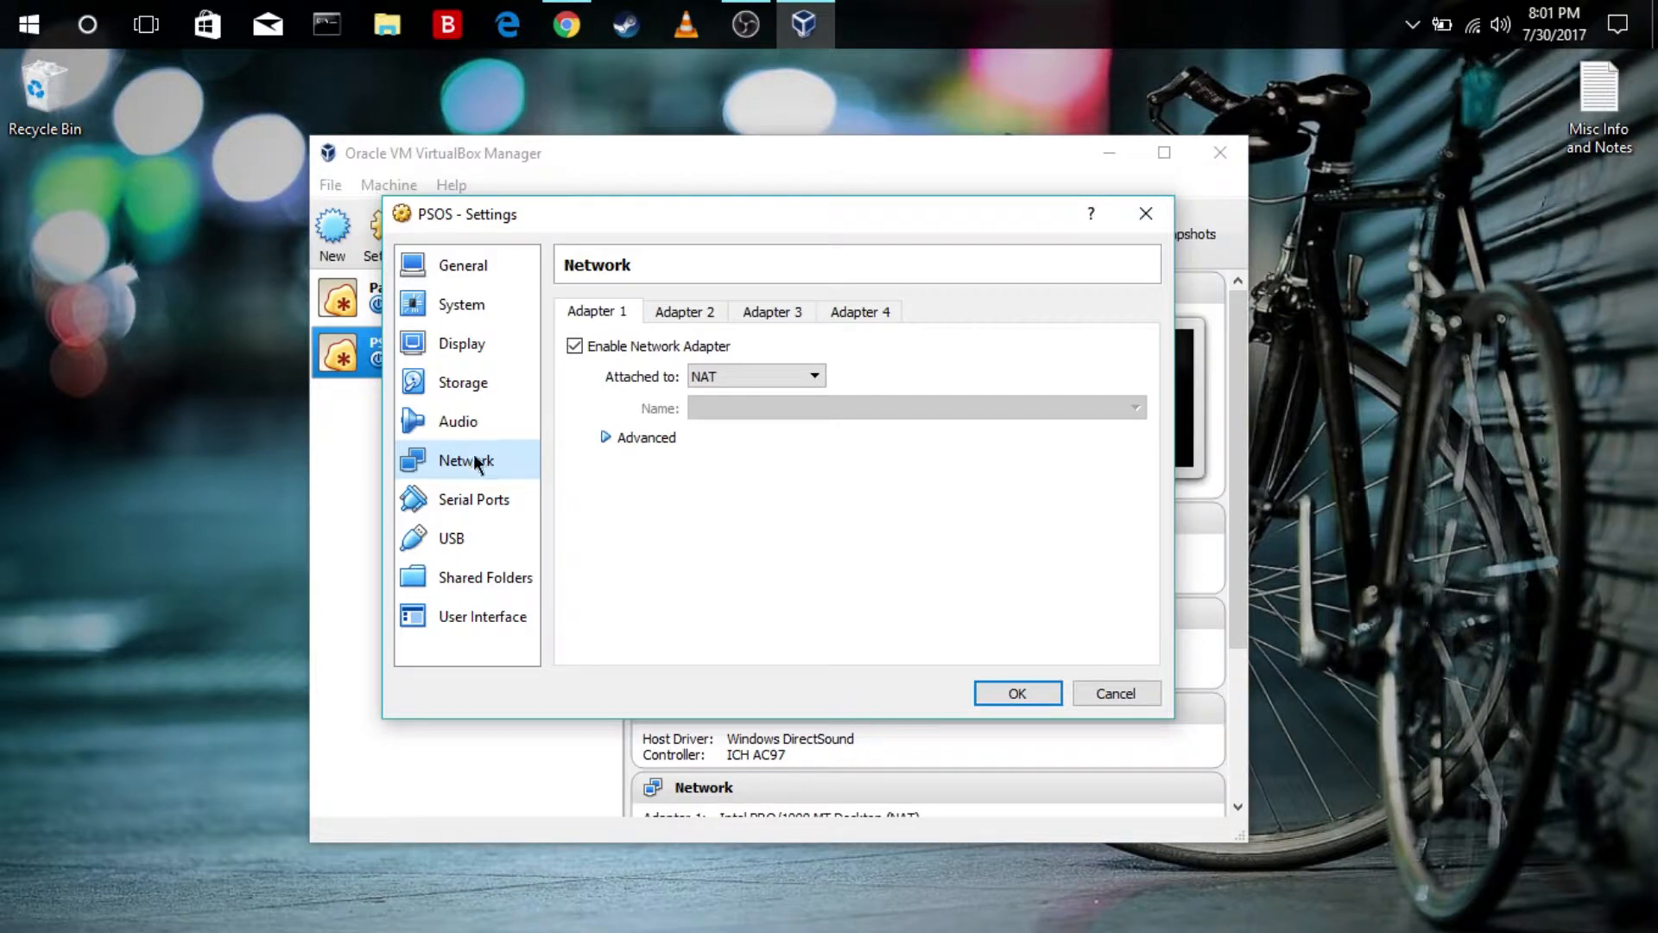
pyautogui.click(473, 499)
pyautogui.click(510, 539)
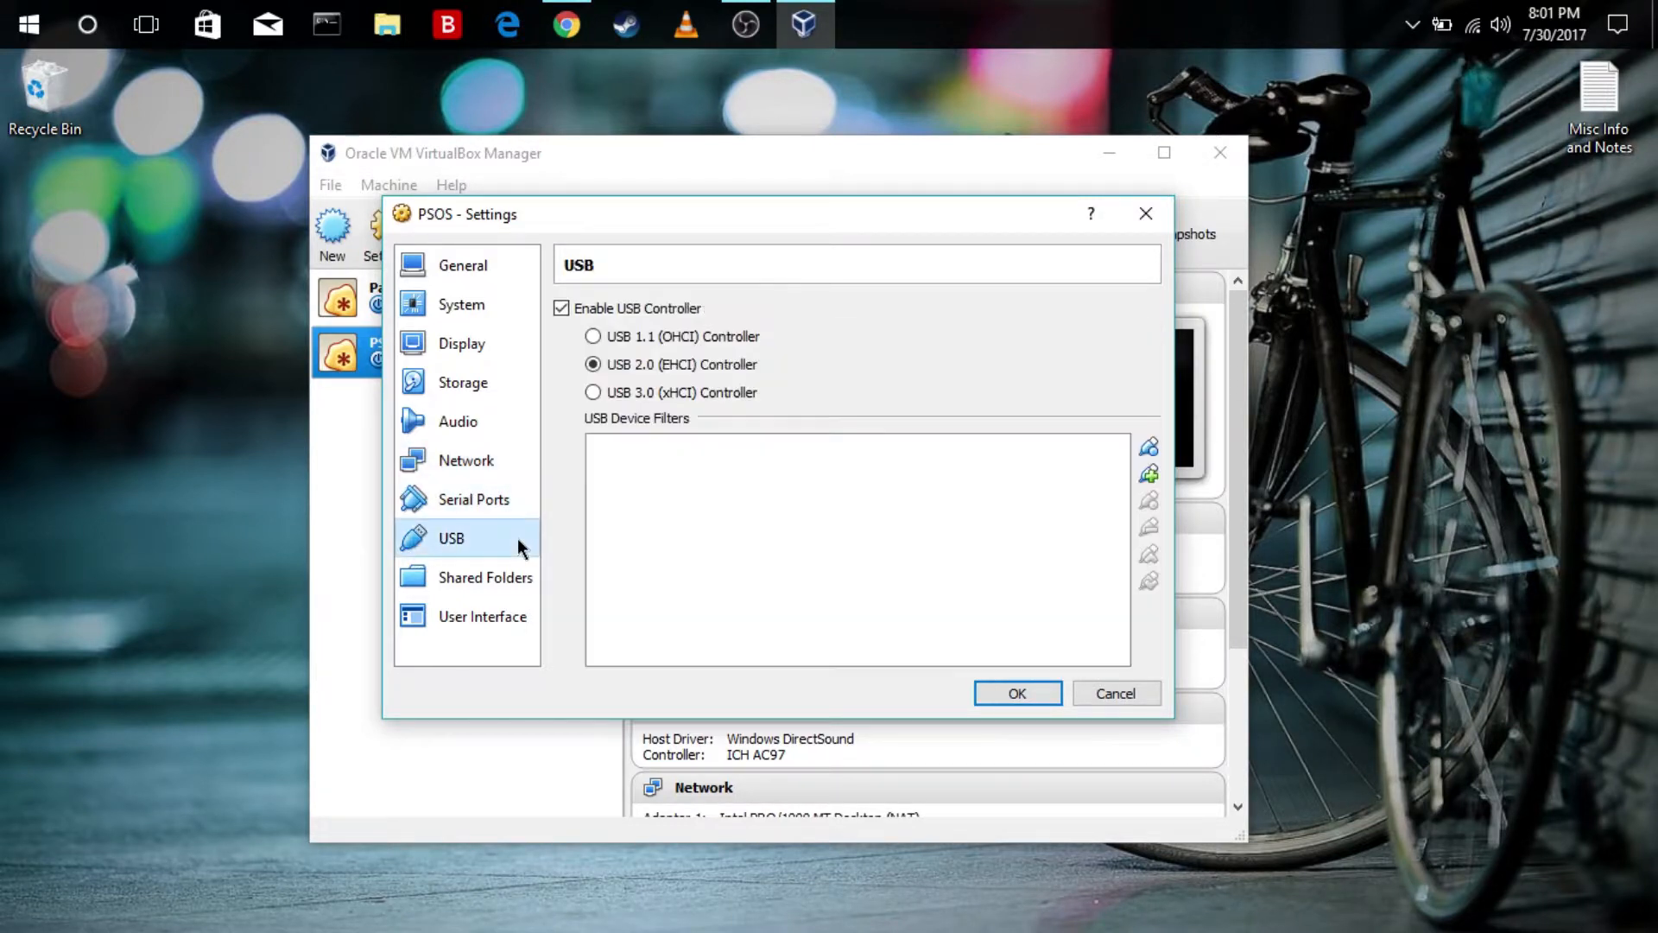
pyautogui.click(457, 505)
pyautogui.click(454, 459)
# Add a USB device filter for Ralink 802.11 n WLAN [0101] and save the machine's settings
pyautogui.click(463, 533)
pyautogui.click(1148, 474)
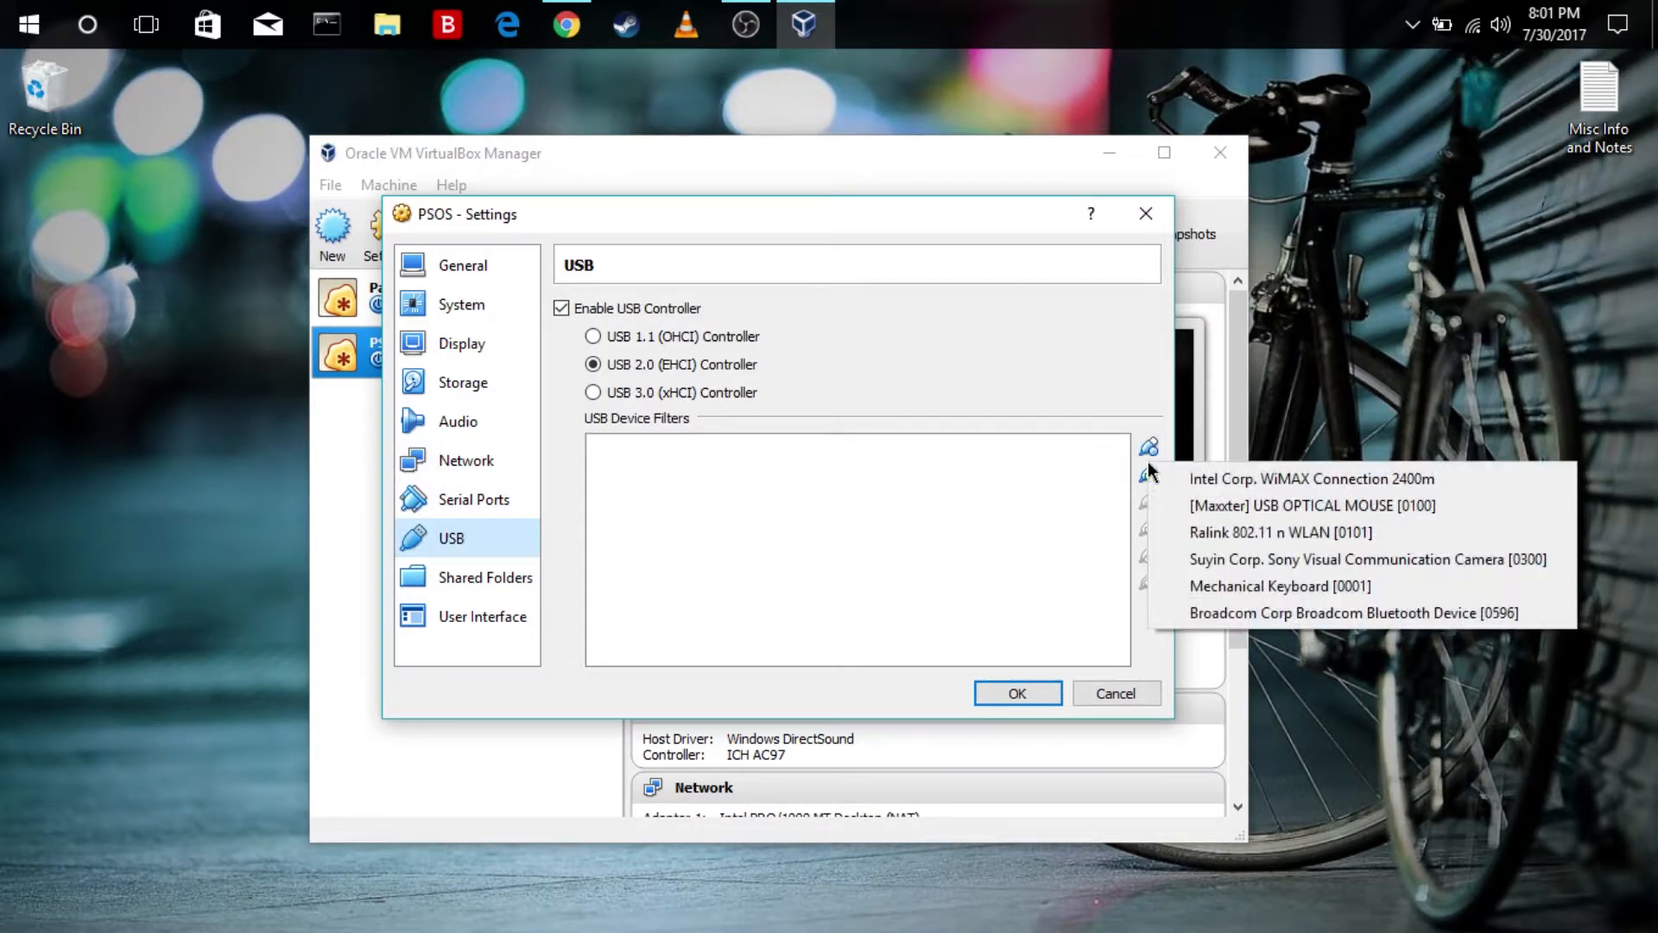
pyautogui.click(1247, 530)
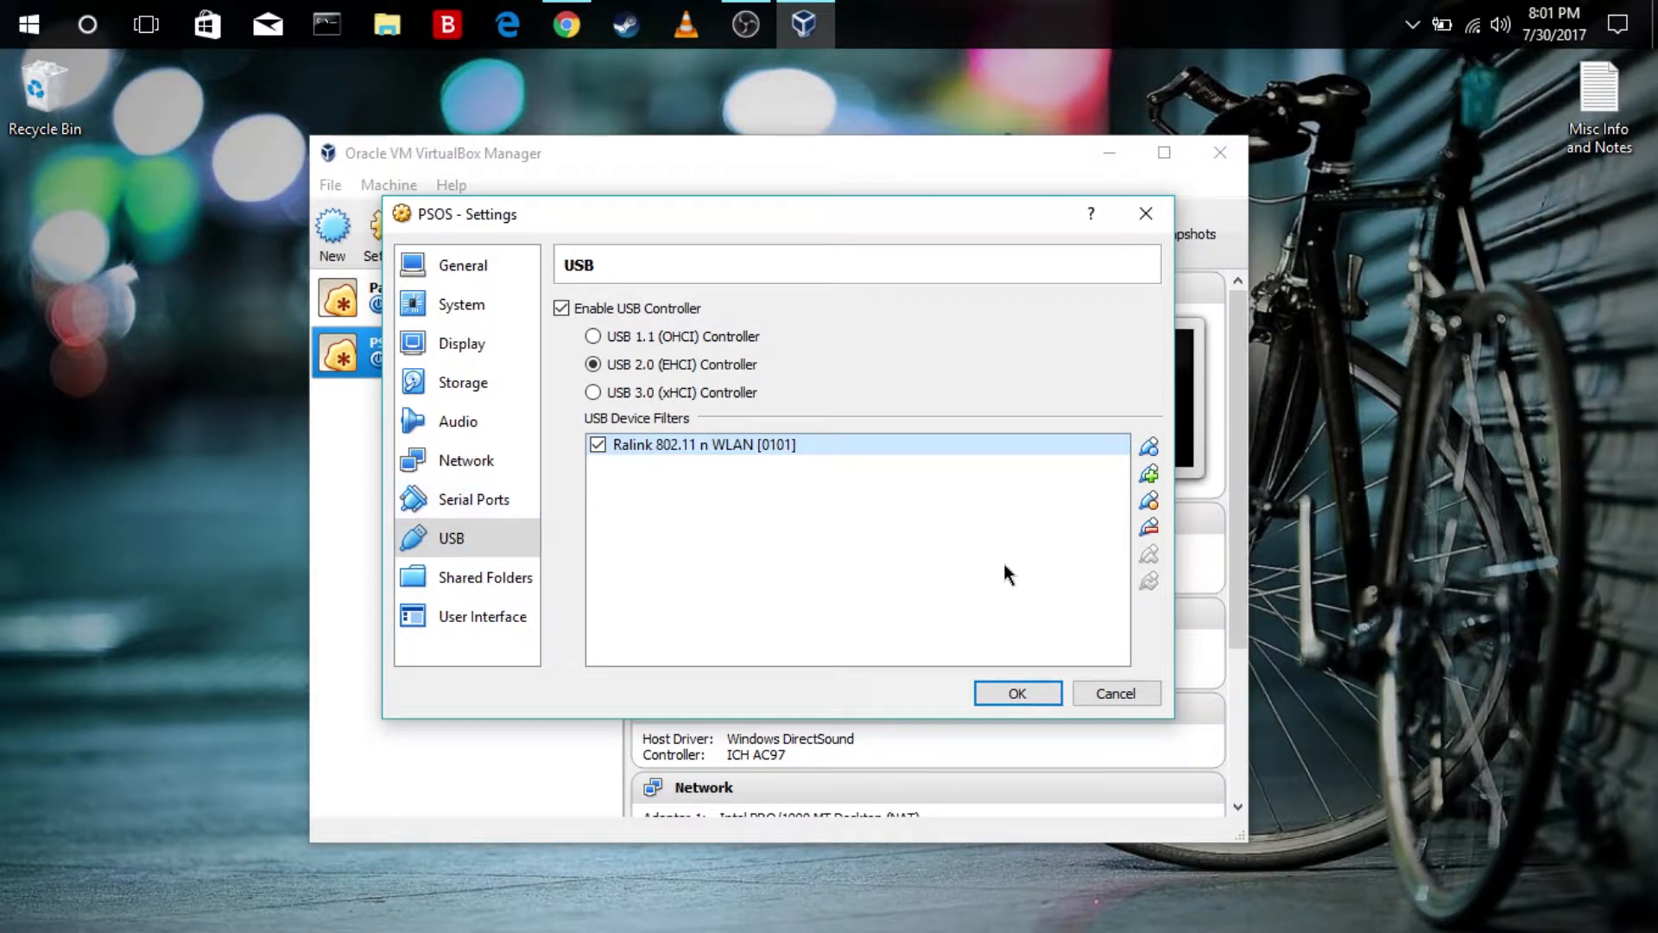
pyautogui.click(1003, 693)
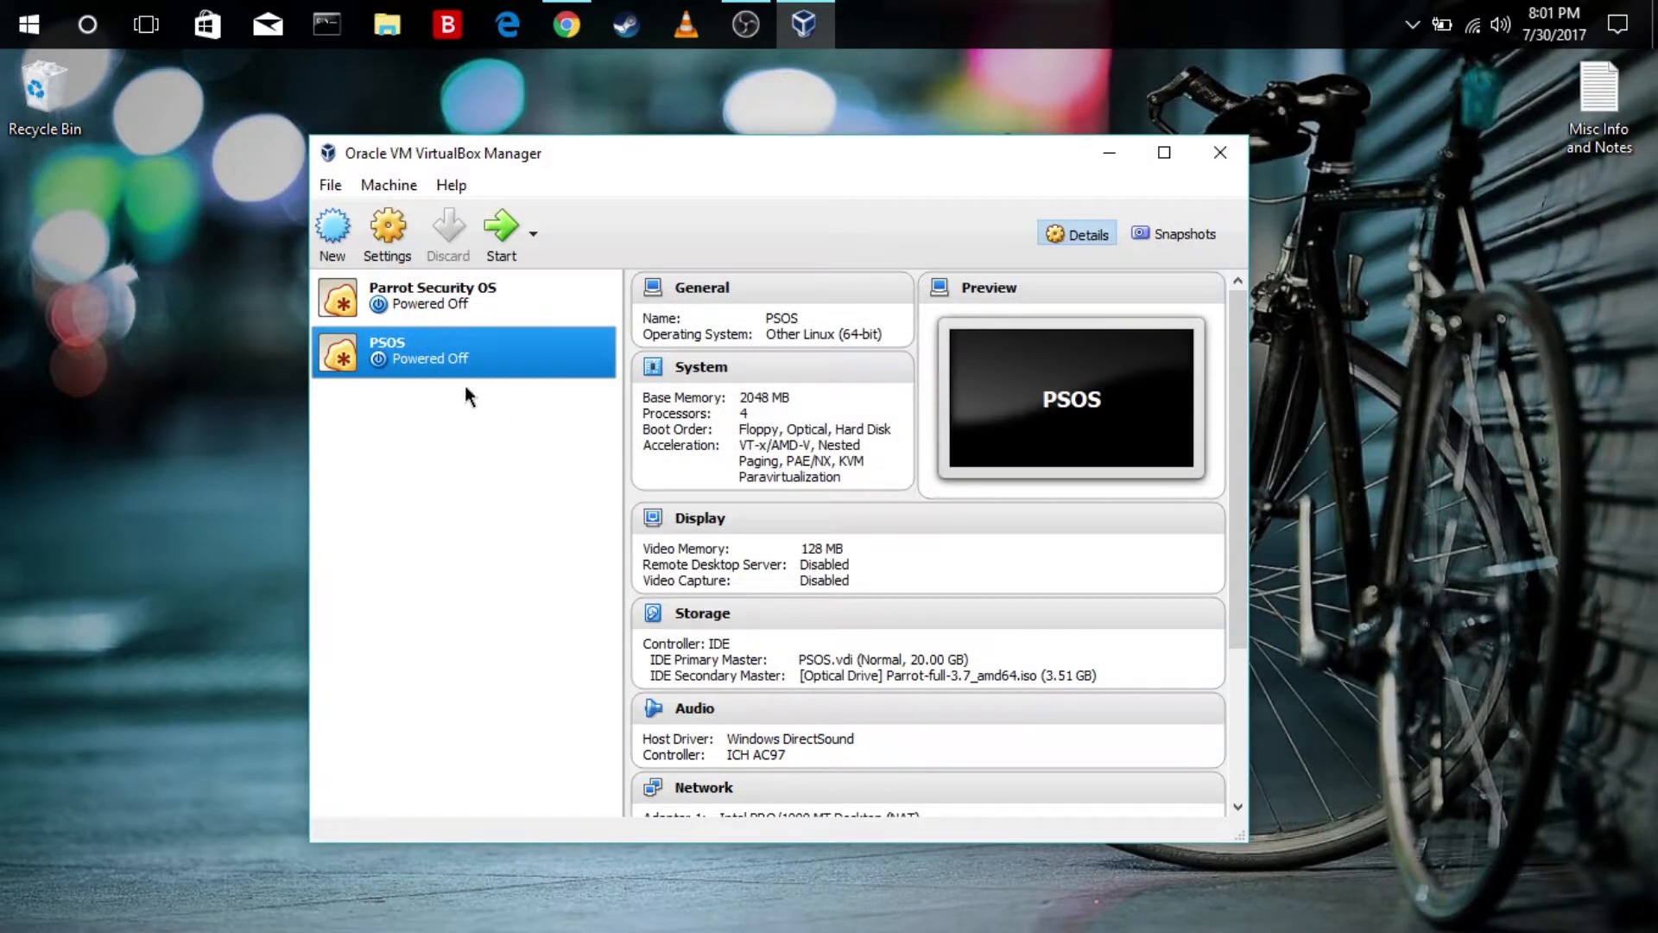
# Start the PSOS virtual machine and dismiss the keyboard capture notice
pyautogui.click(498, 229)
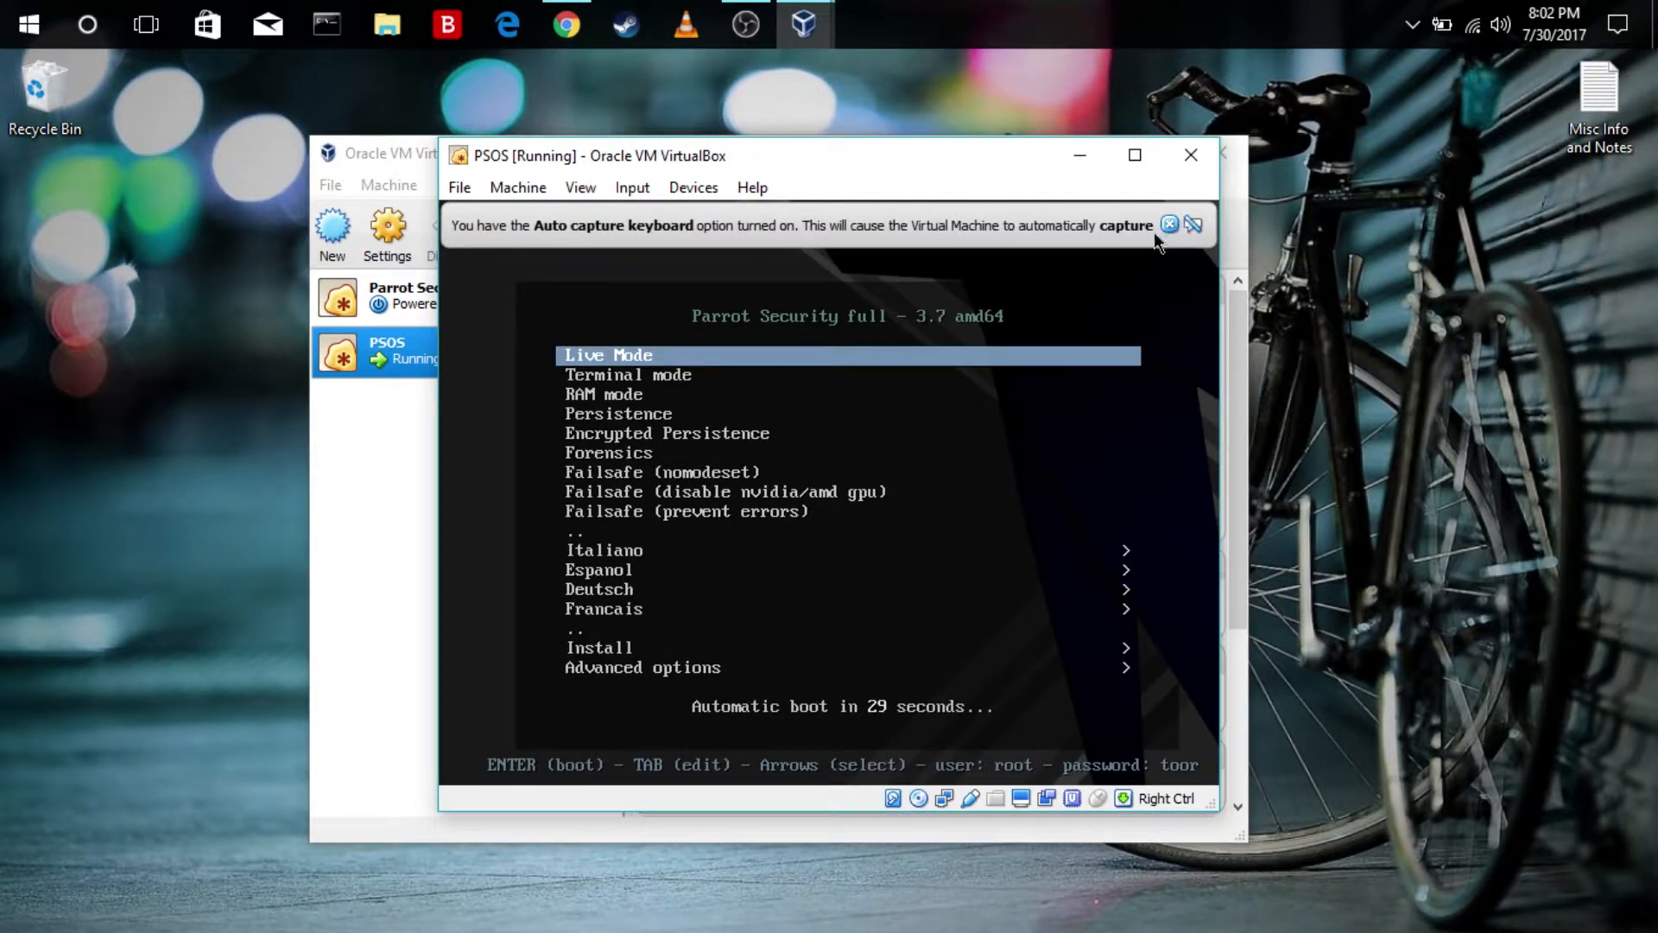
pyautogui.click(1168, 224)
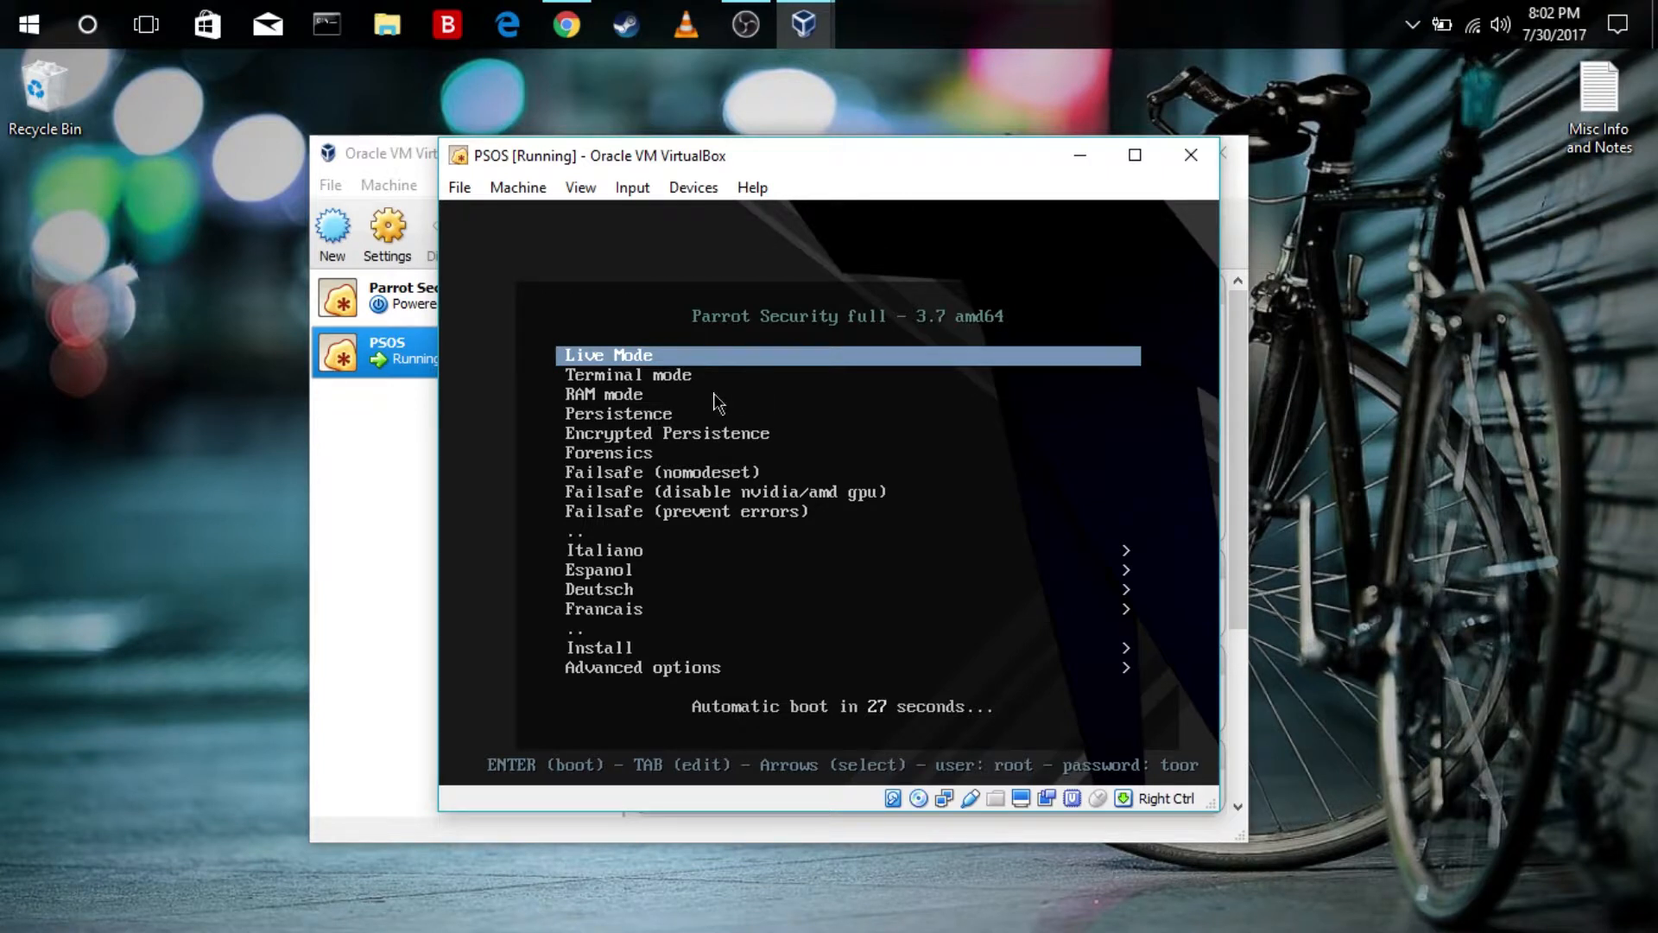
# Boot the installer using Install with GTK GUI and dismiss the mouse pointer integration notice
pyautogui.press('Down')
pyautogui.press('Down')
pyautogui.press('Down')
pyautogui.press('Down')
pyautogui.press('Down')
pyautogui.press('Down')
pyautogui.press('Down')
pyautogui.press('Down')
pyautogui.press('Down')
pyautogui.press('Down')
pyautogui.press('Down')
pyautogui.press('Down')
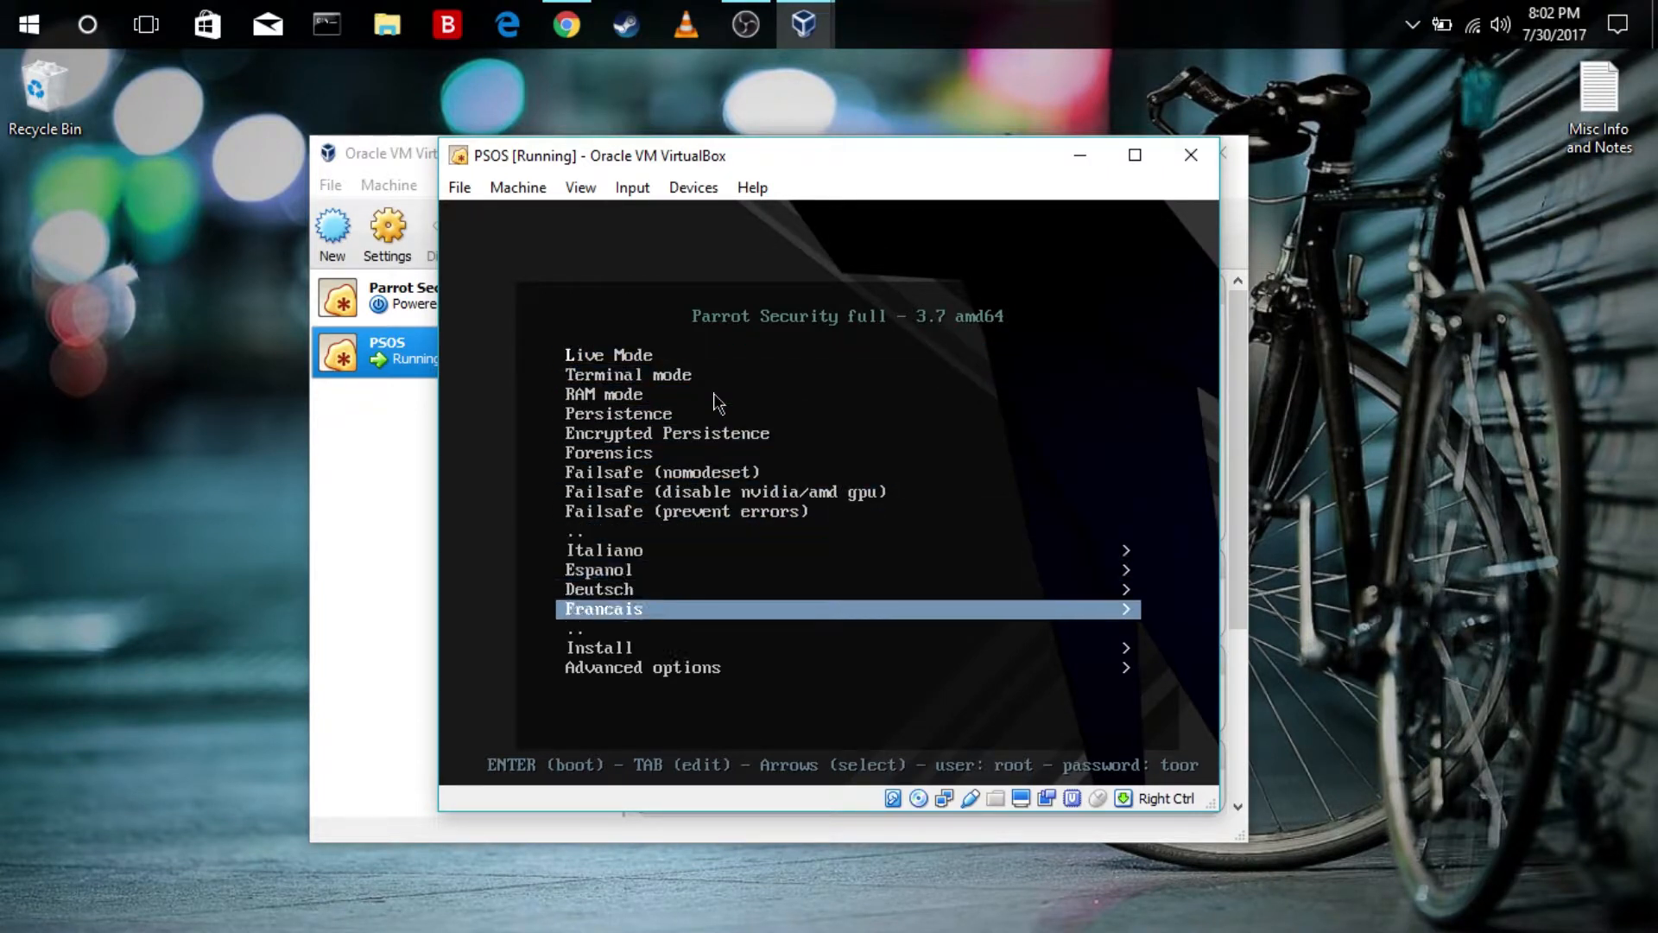
pyautogui.press('Down')
pyautogui.press('Return')
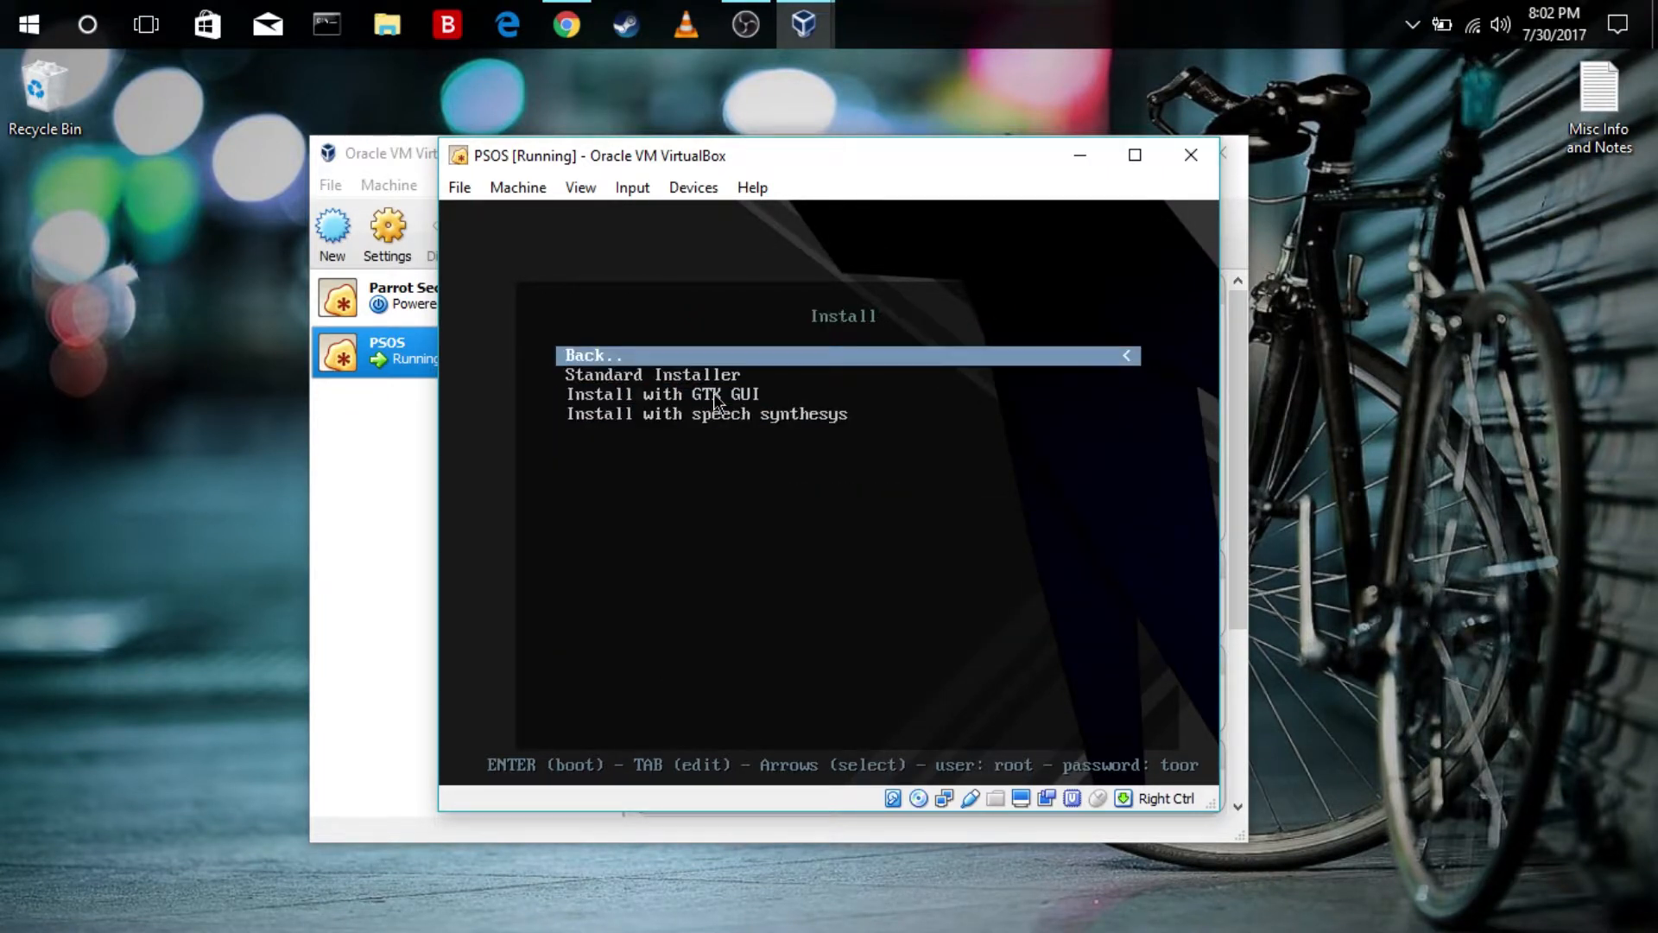
pyautogui.press('Down')
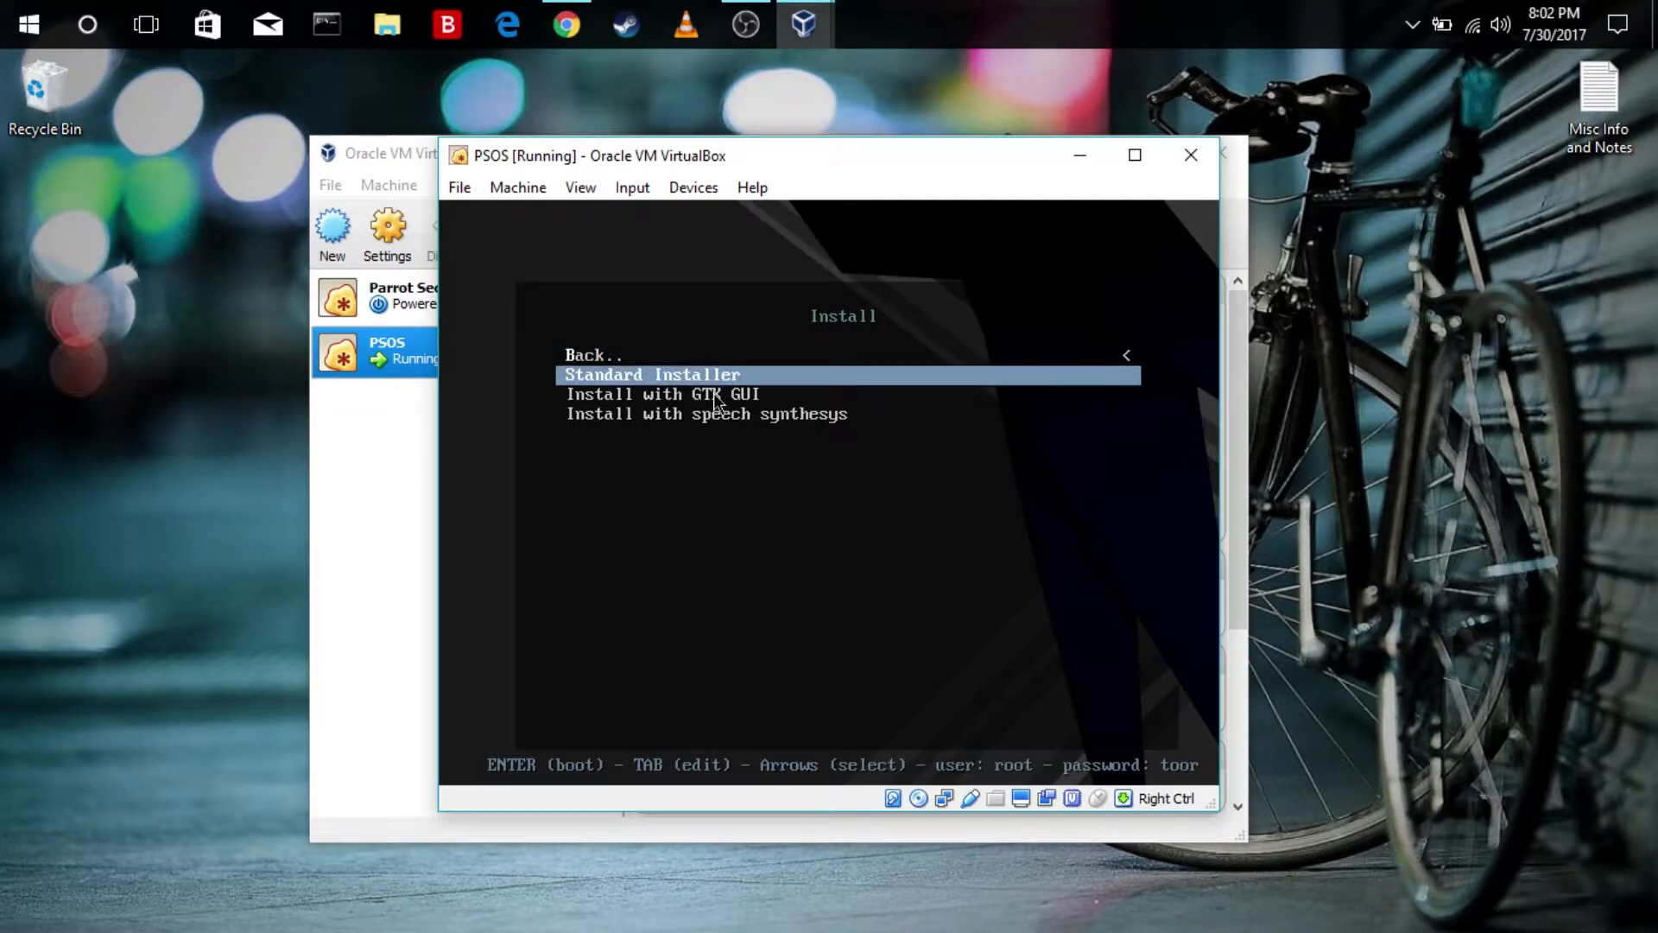
pyautogui.press('Down')
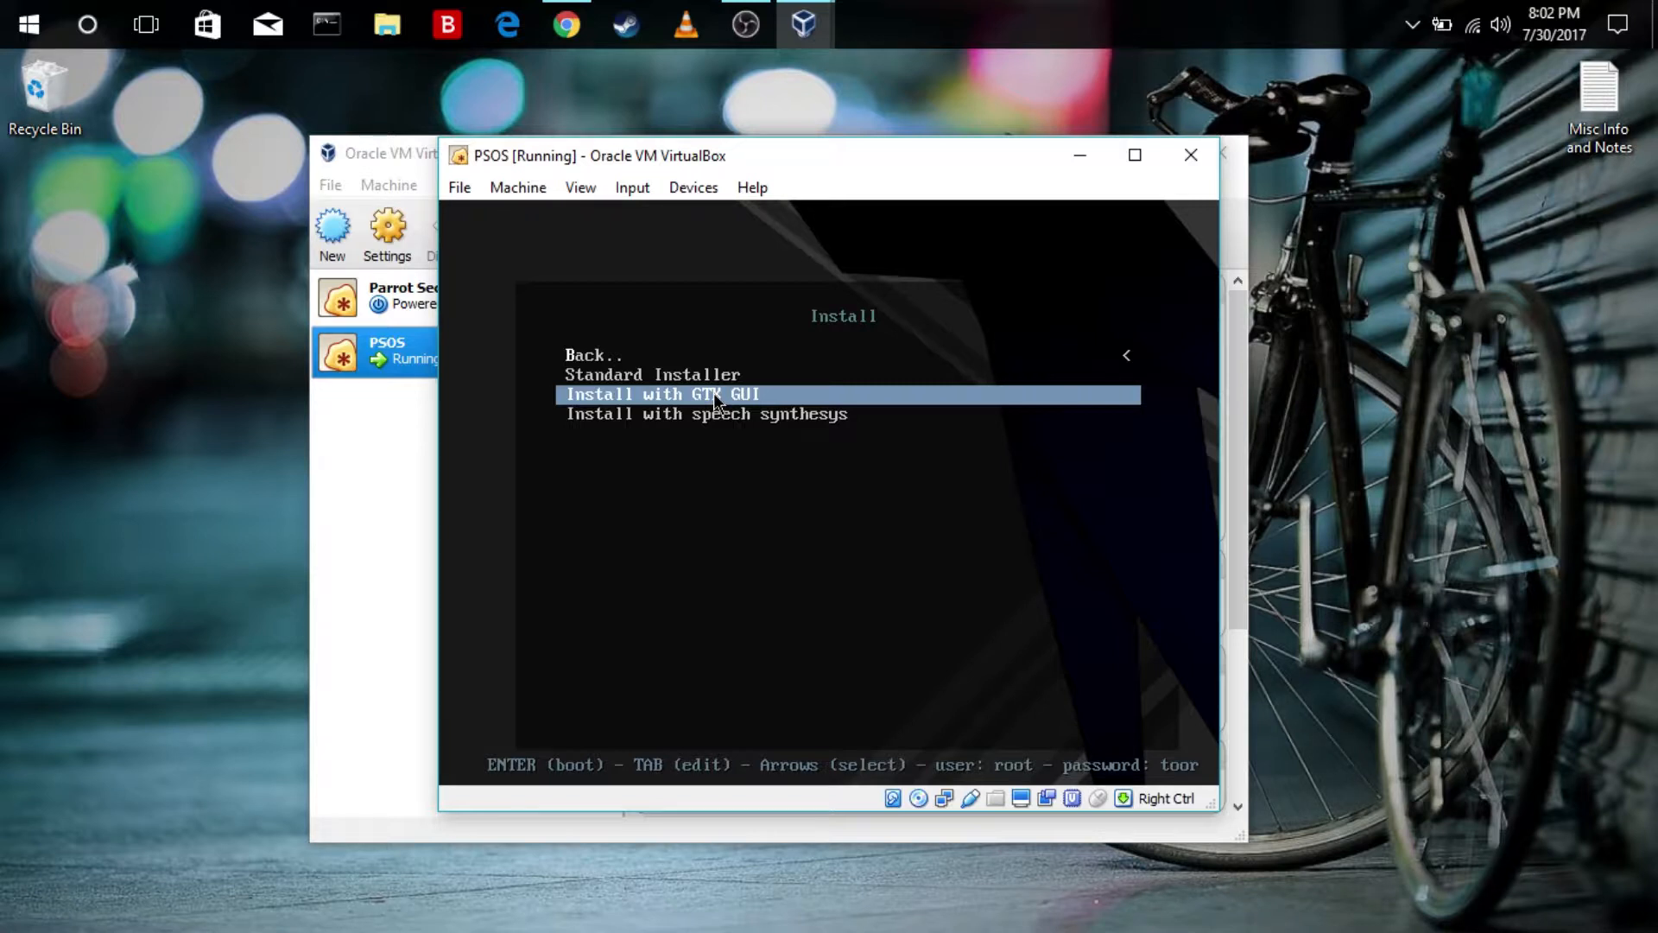
pyautogui.press('Return')
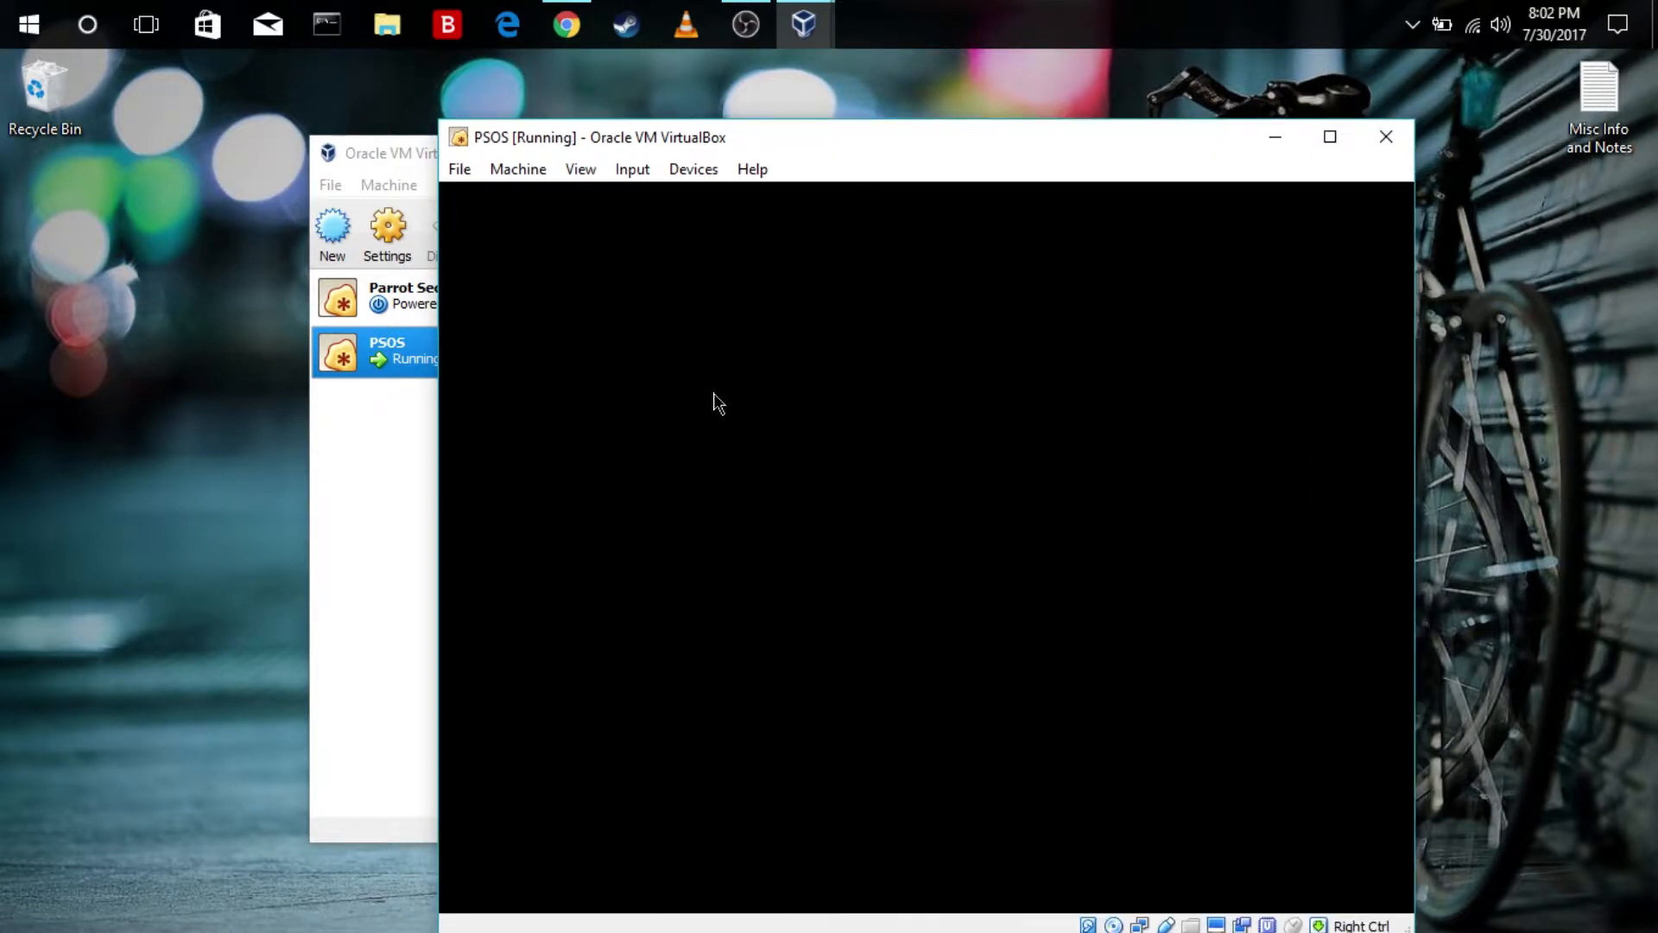
pyautogui.moveTo(882, 136); pyautogui.dragTo(725, 101)
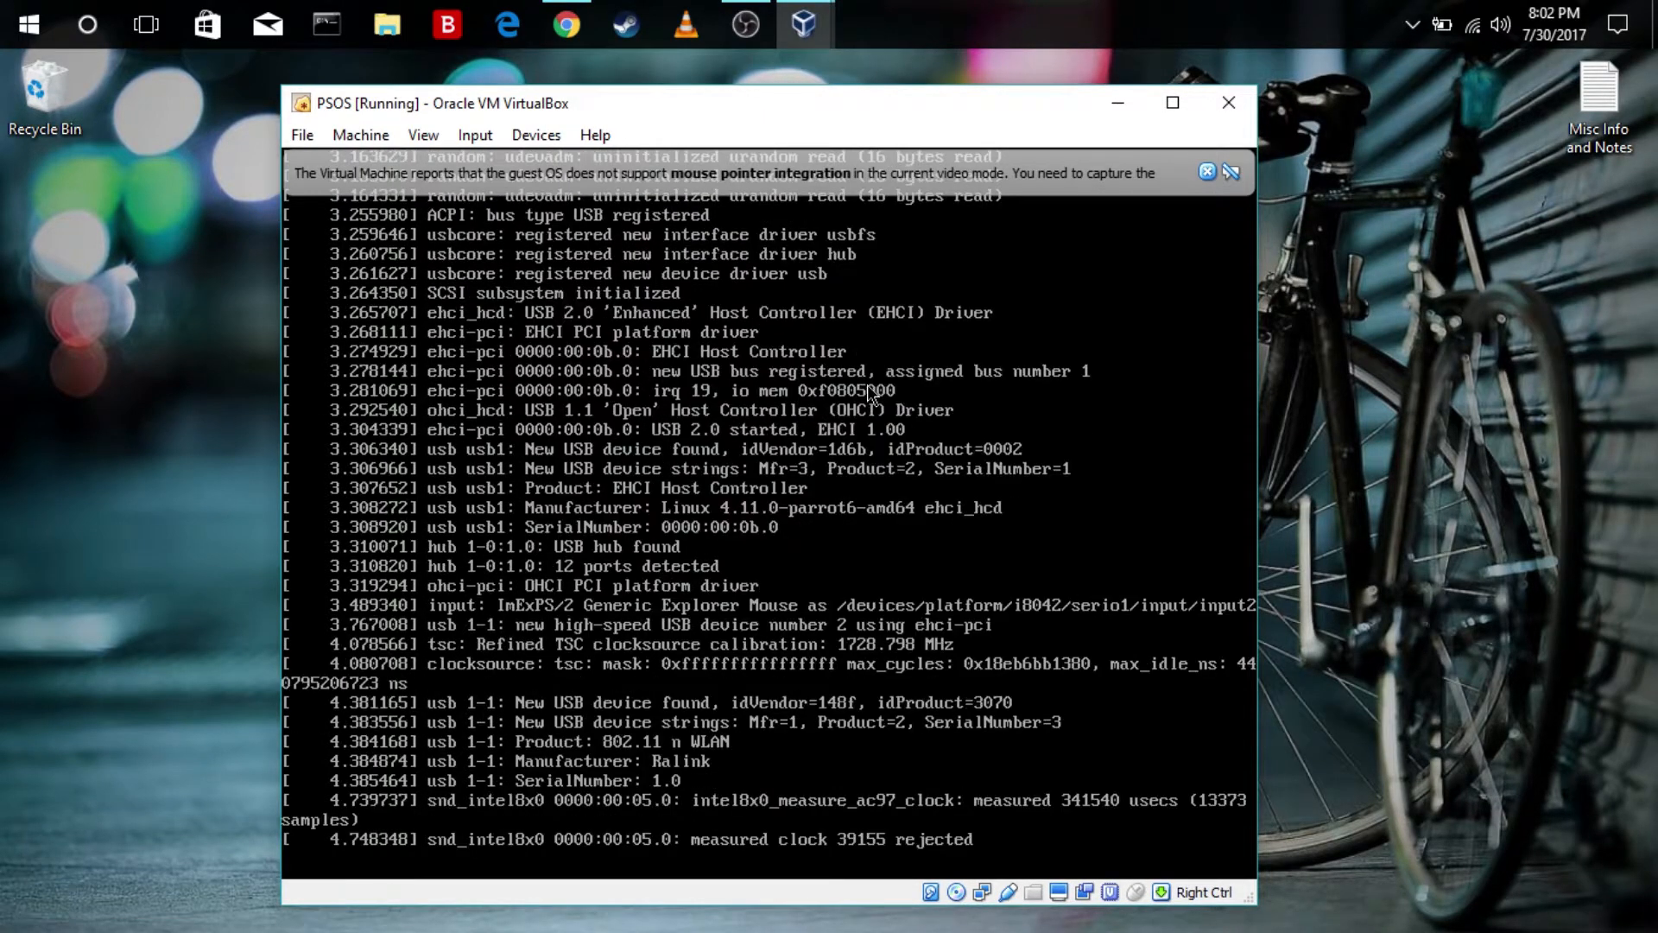
pyautogui.click(1207, 171)
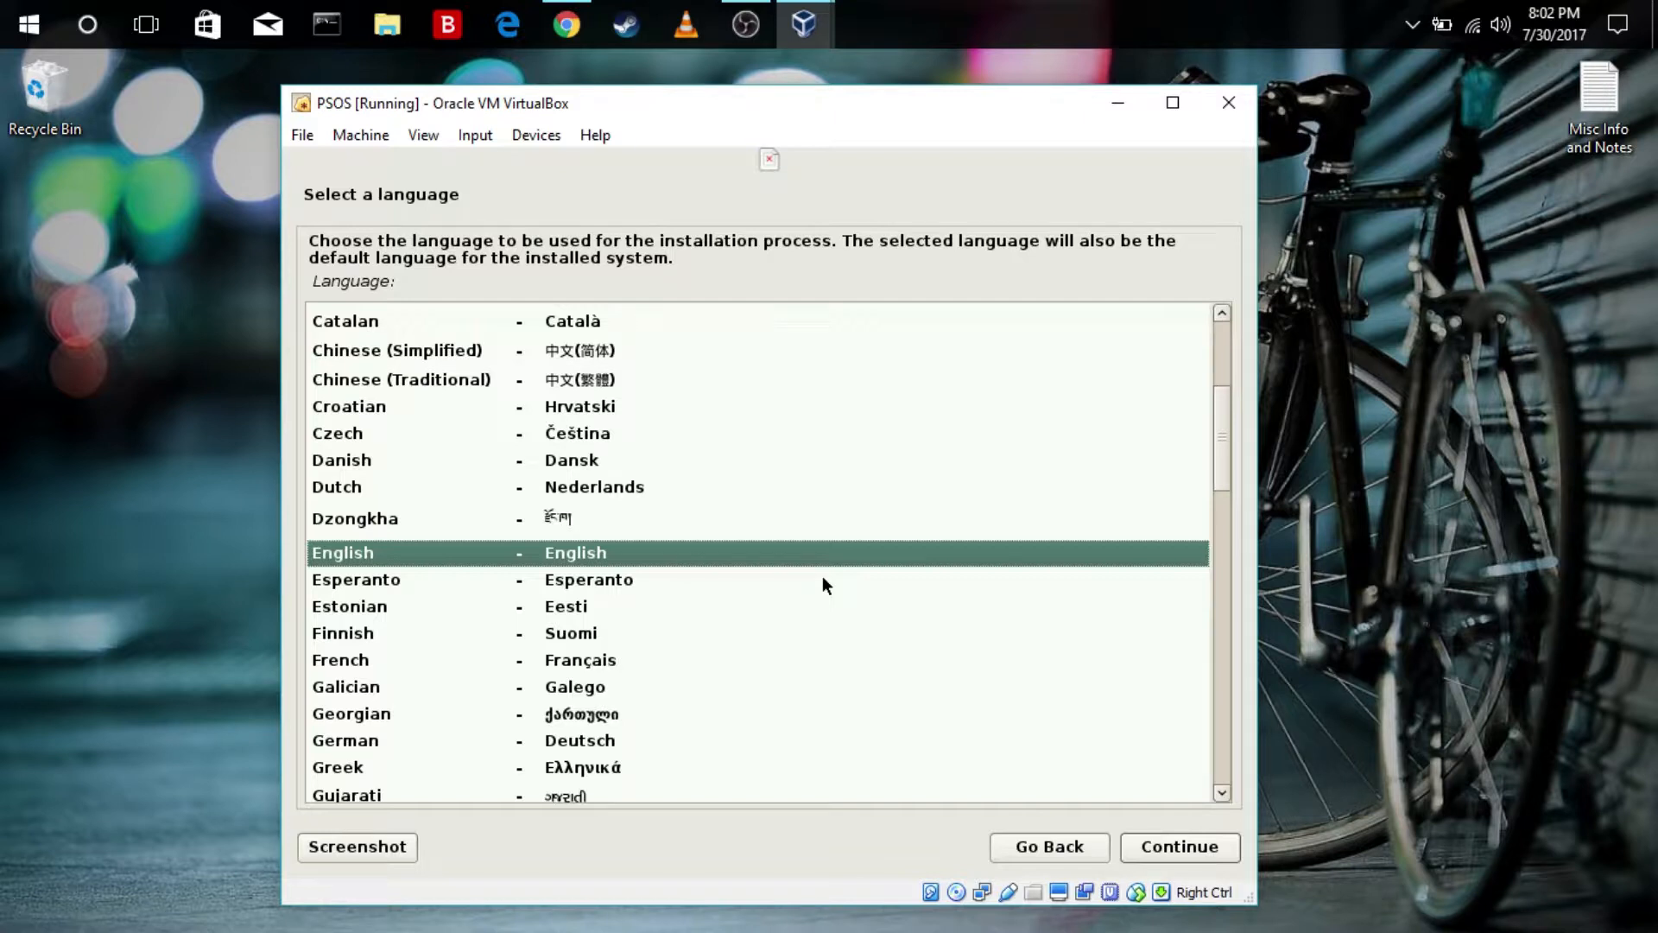
# Accept English as the language and United States as the location, and continue to the user and password setup
pyautogui.click(1180, 846)
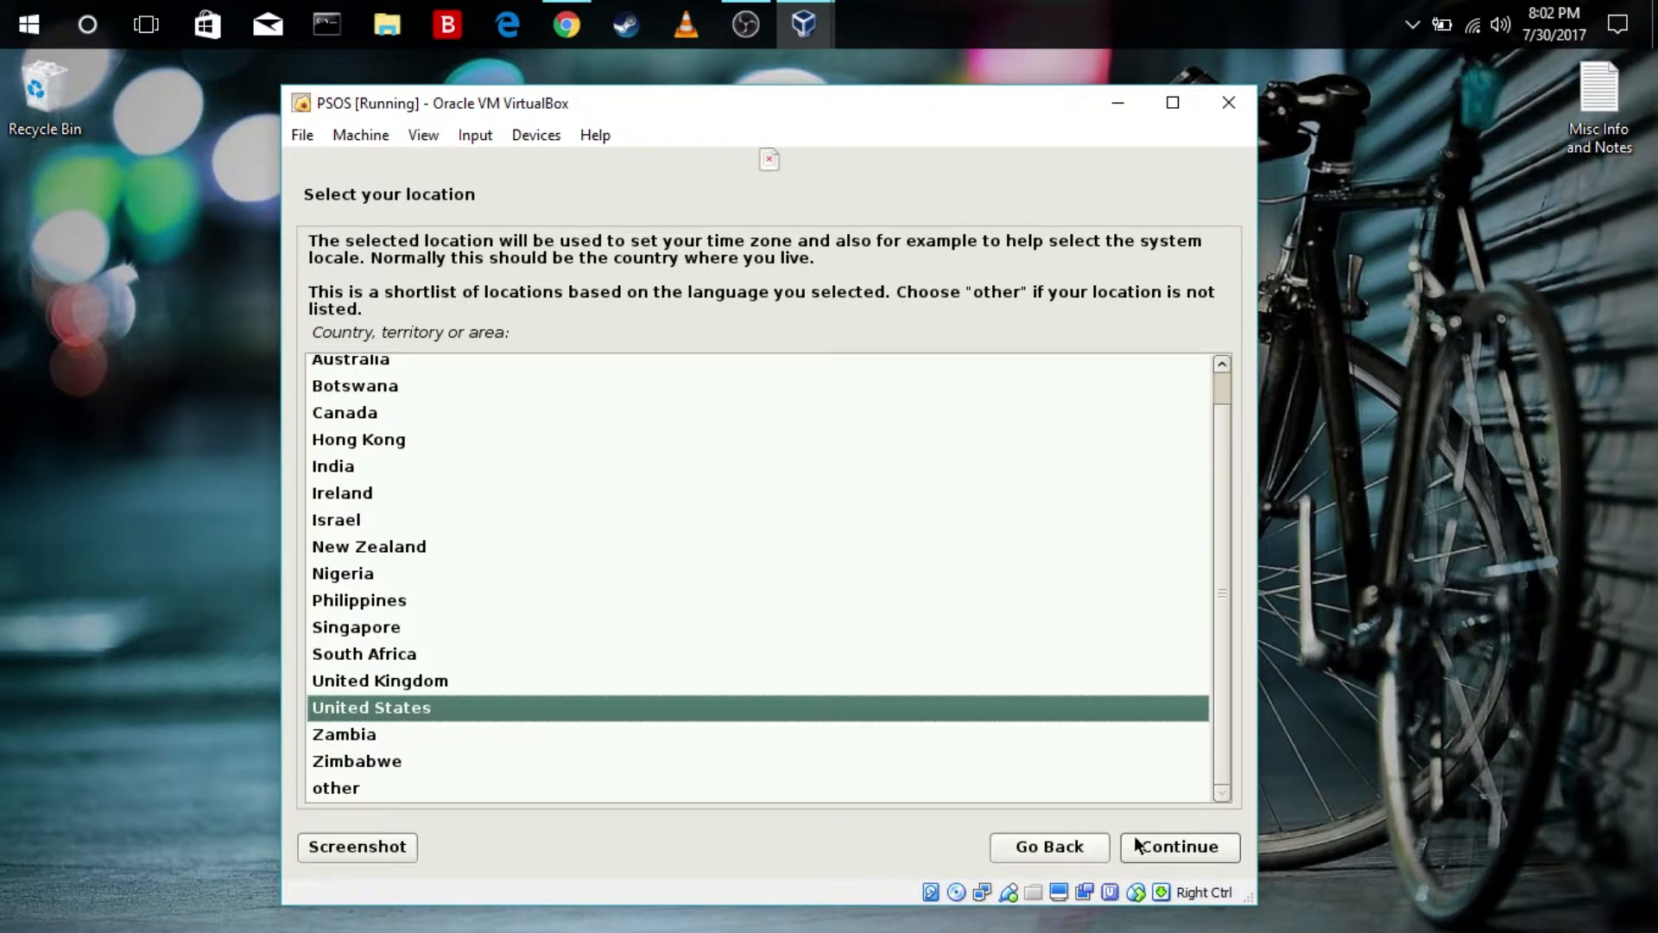
pyautogui.click(1135, 842)
pyautogui.click(1135, 843)
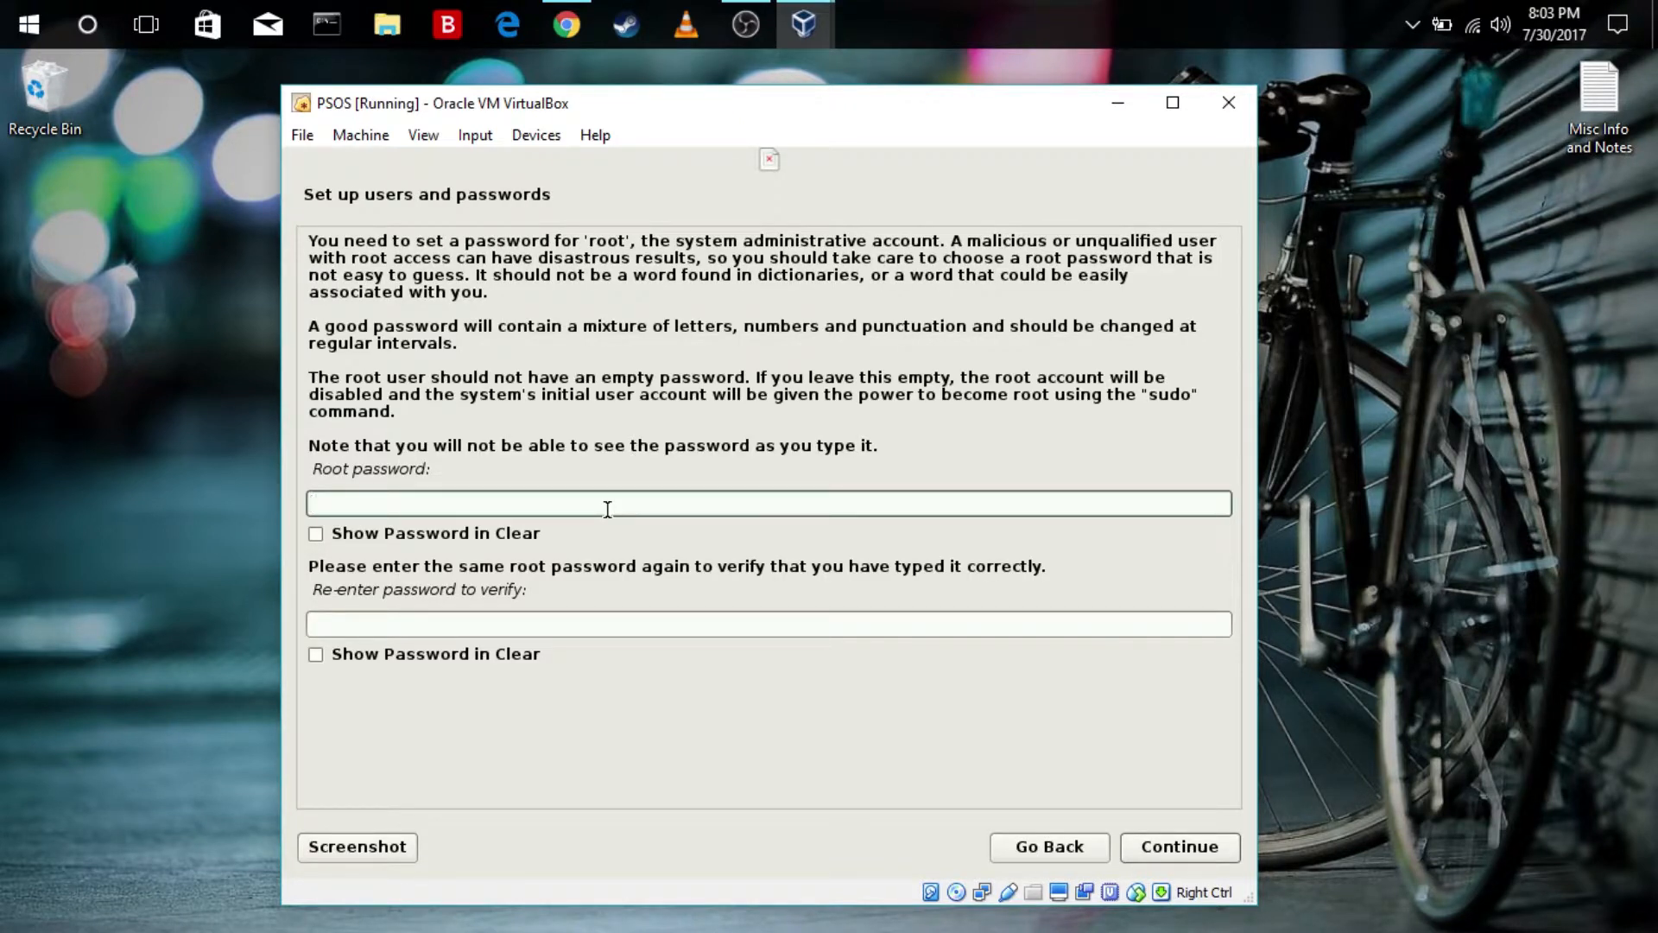
# Enter the root password, repeat it for verification, and continue
pyautogui.write('●●●●●●●●●●●')
pyautogui.press('Tab')
pyautogui.press('Tab')
pyautogui.write('●●●●●●●●●●●')
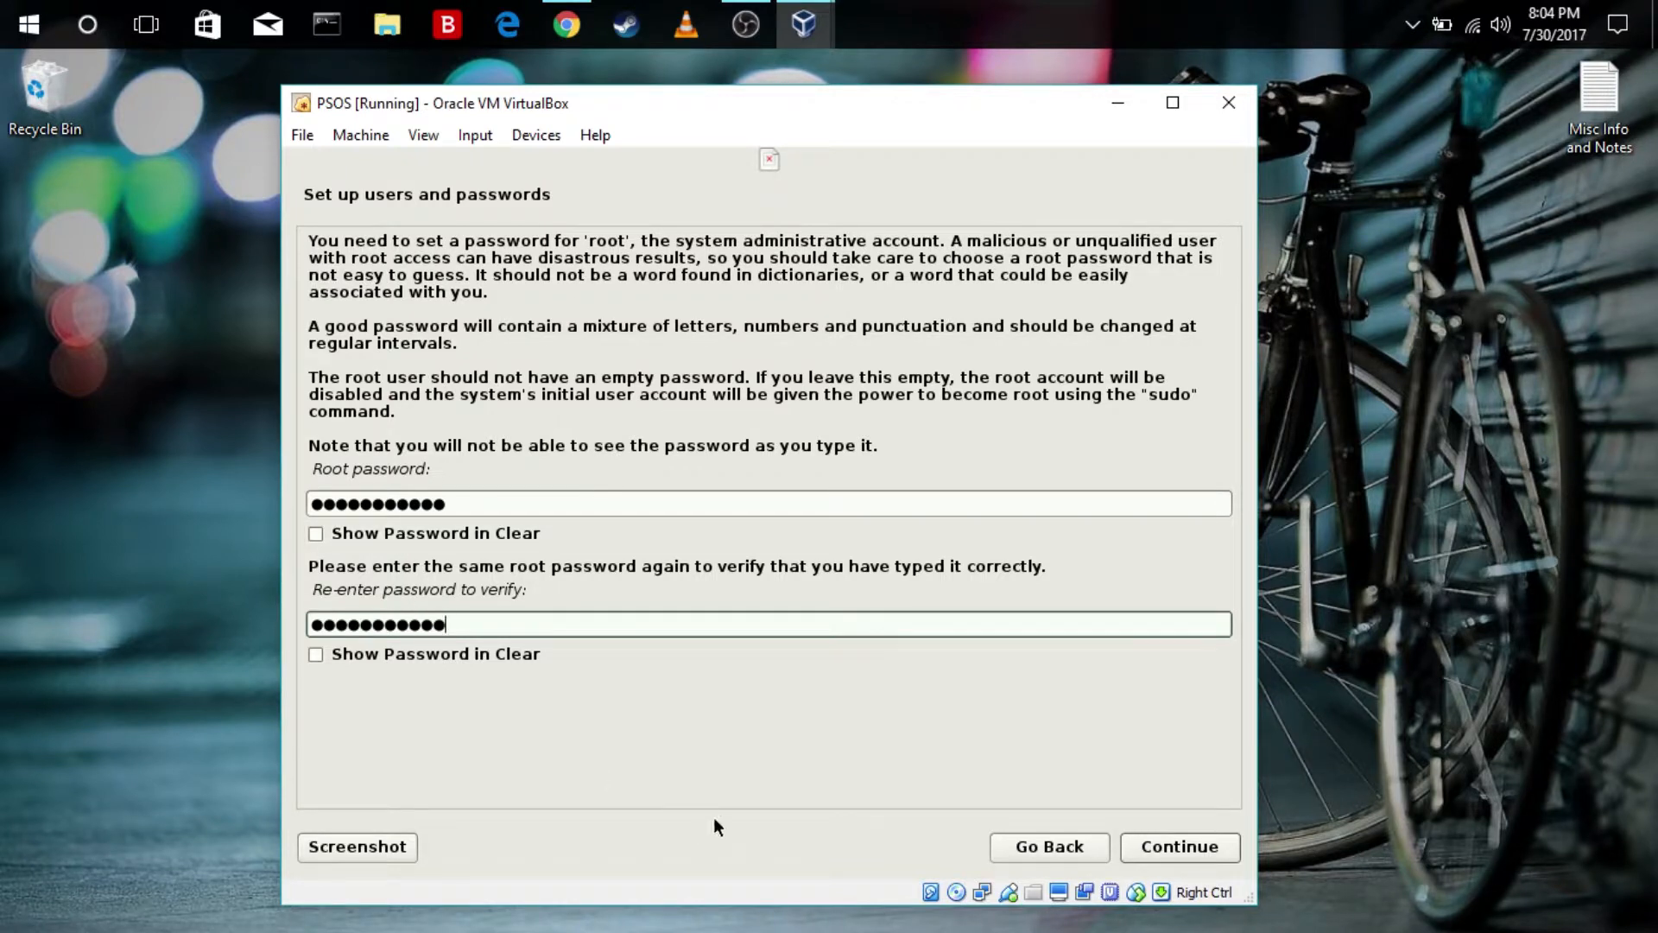
pyautogui.click(1166, 854)
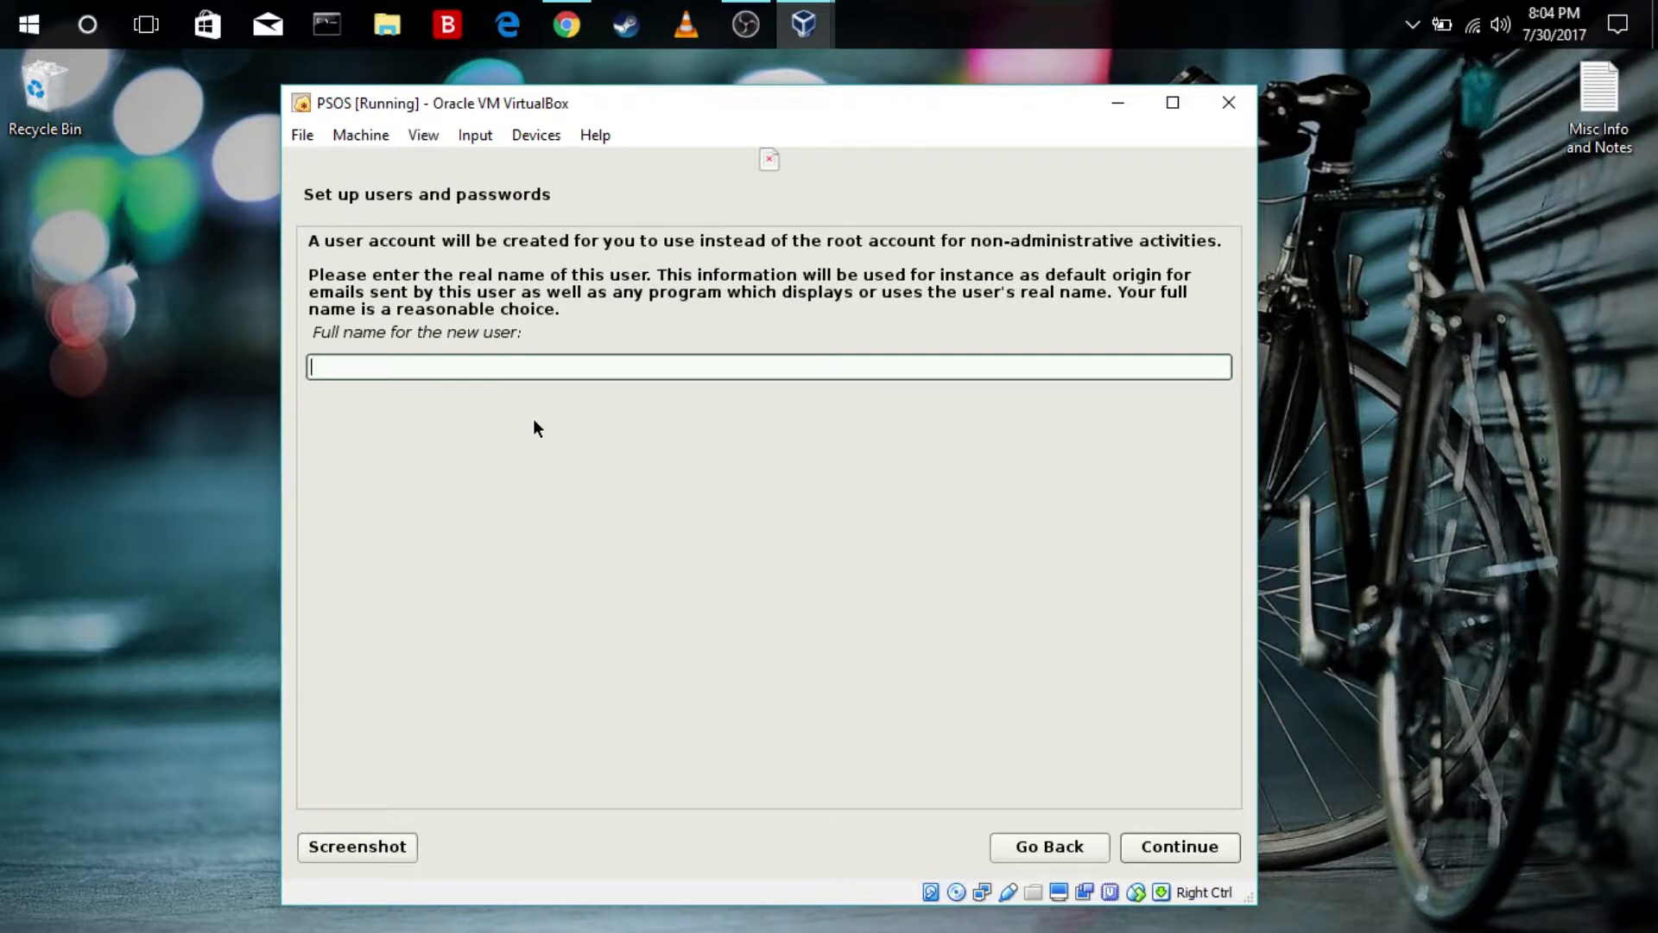
# Enter the new user's full name and accept the suggested username for the account
pyautogui.write('P3r07')
pyautogui.click(1211, 848)
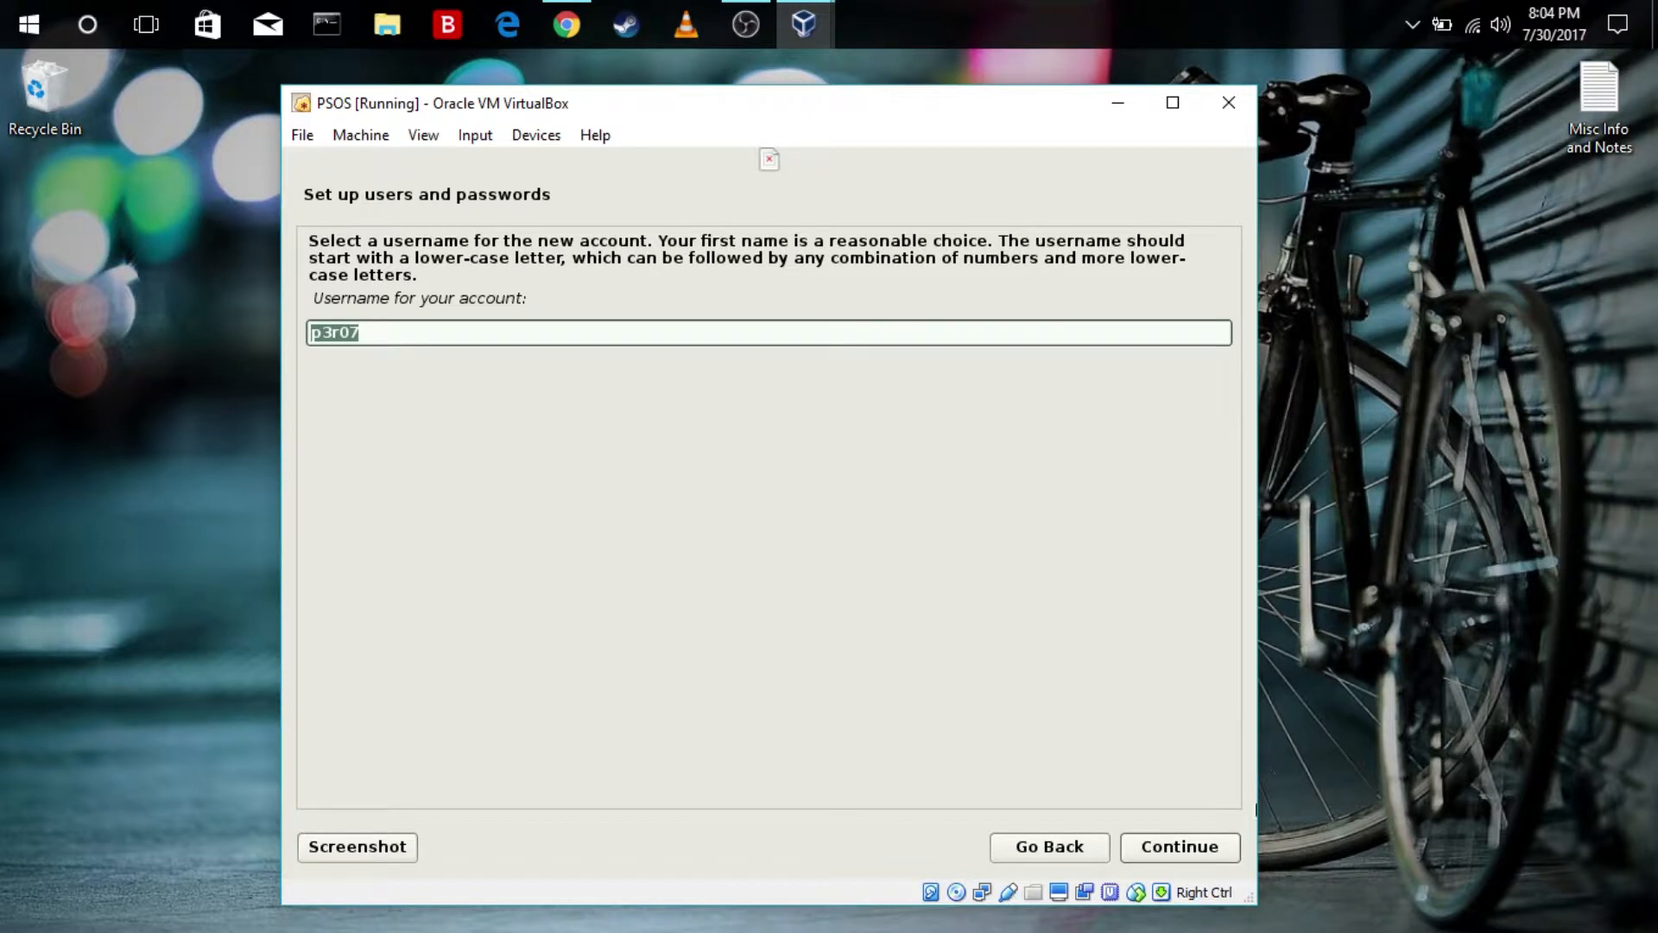
pyautogui.click(1213, 855)
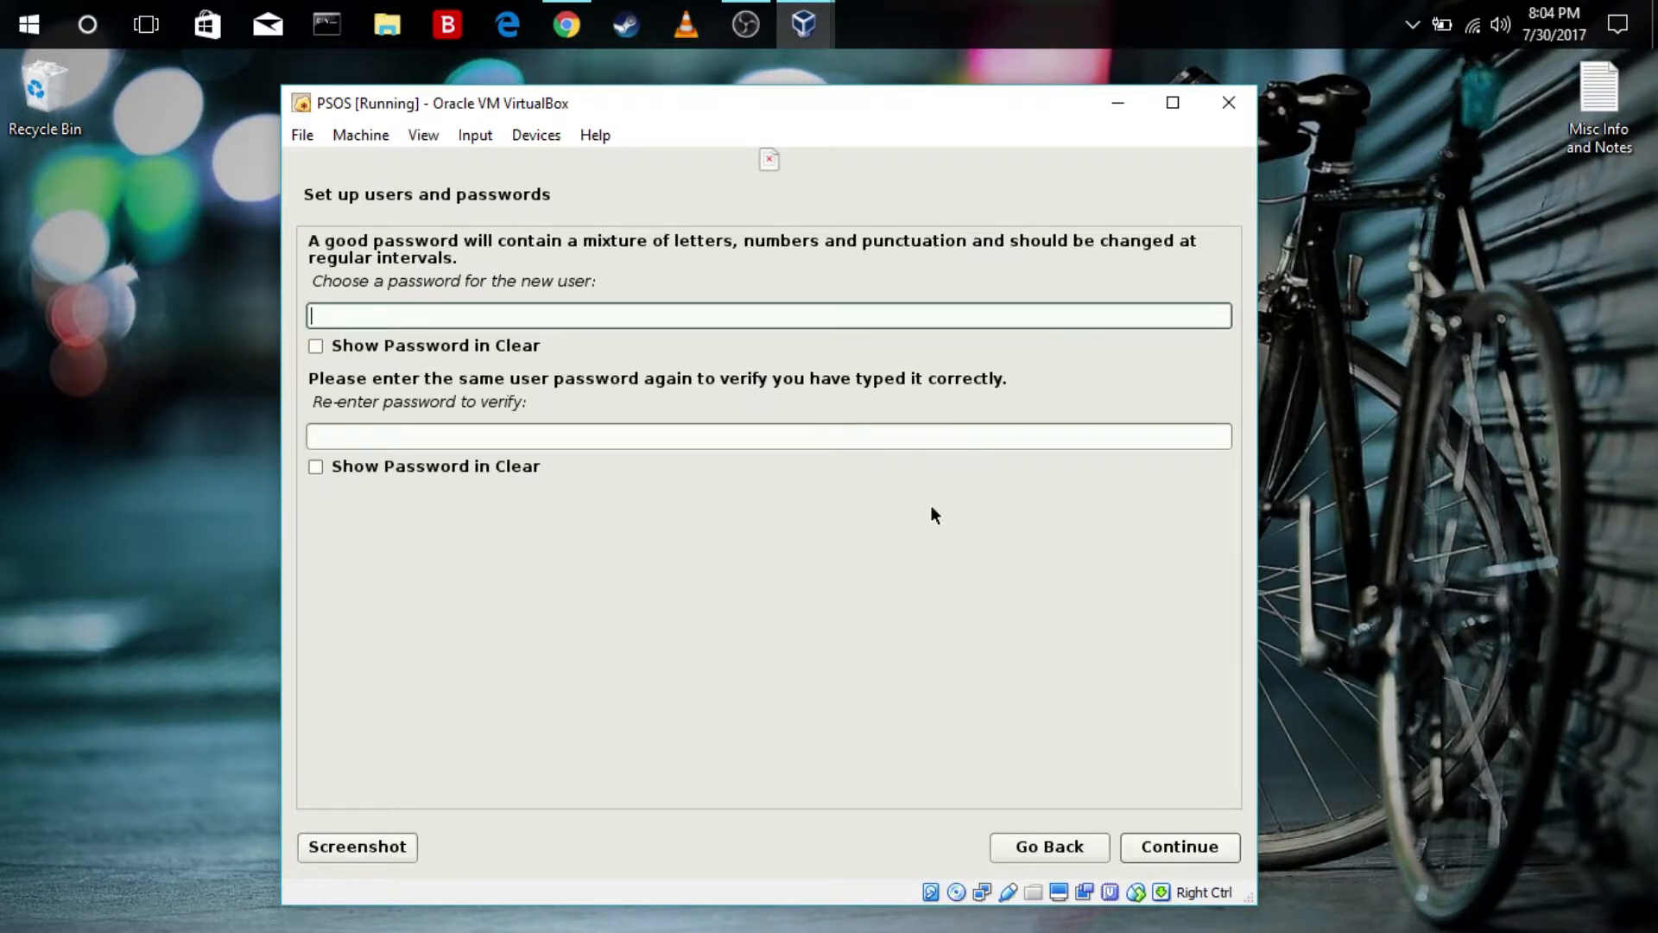
# Enter the new user's password, repeat it for verification, and continue
pyautogui.click(595, 315)
pyautogui.write('••••••••••')
pyautogui.press('BackSpace')
pyautogui.press('BackSpace')
pyautogui.press('BackSpace')
pyautogui.press('BackSpace')
pyautogui.press('BackSpace')
pyautogui.press('BackSpace')
pyautogui.press('BackSpace')
pyautogui.press('BackSpace')
pyautogui.press('BackSpace')
pyautogui.press('BackSpace')
pyautogui.write('••••••••••••')
pyautogui.press('Tab')
pyautogui.press('Tab')
pyautogui.write('•••••••••••')
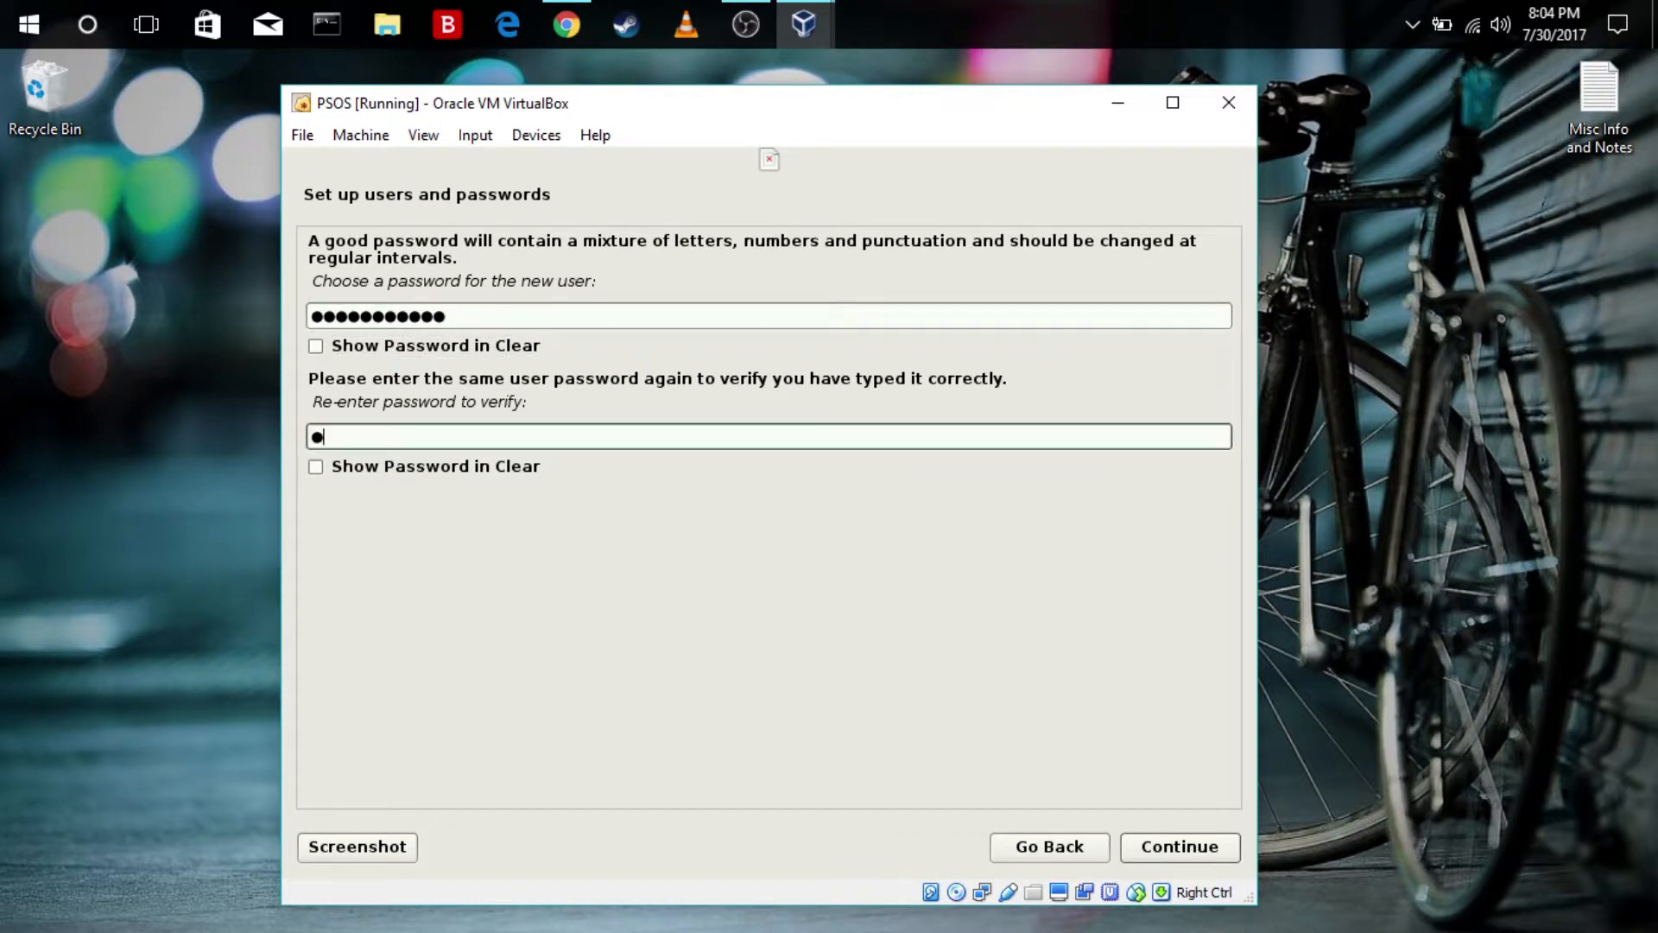
pyautogui.write('•')
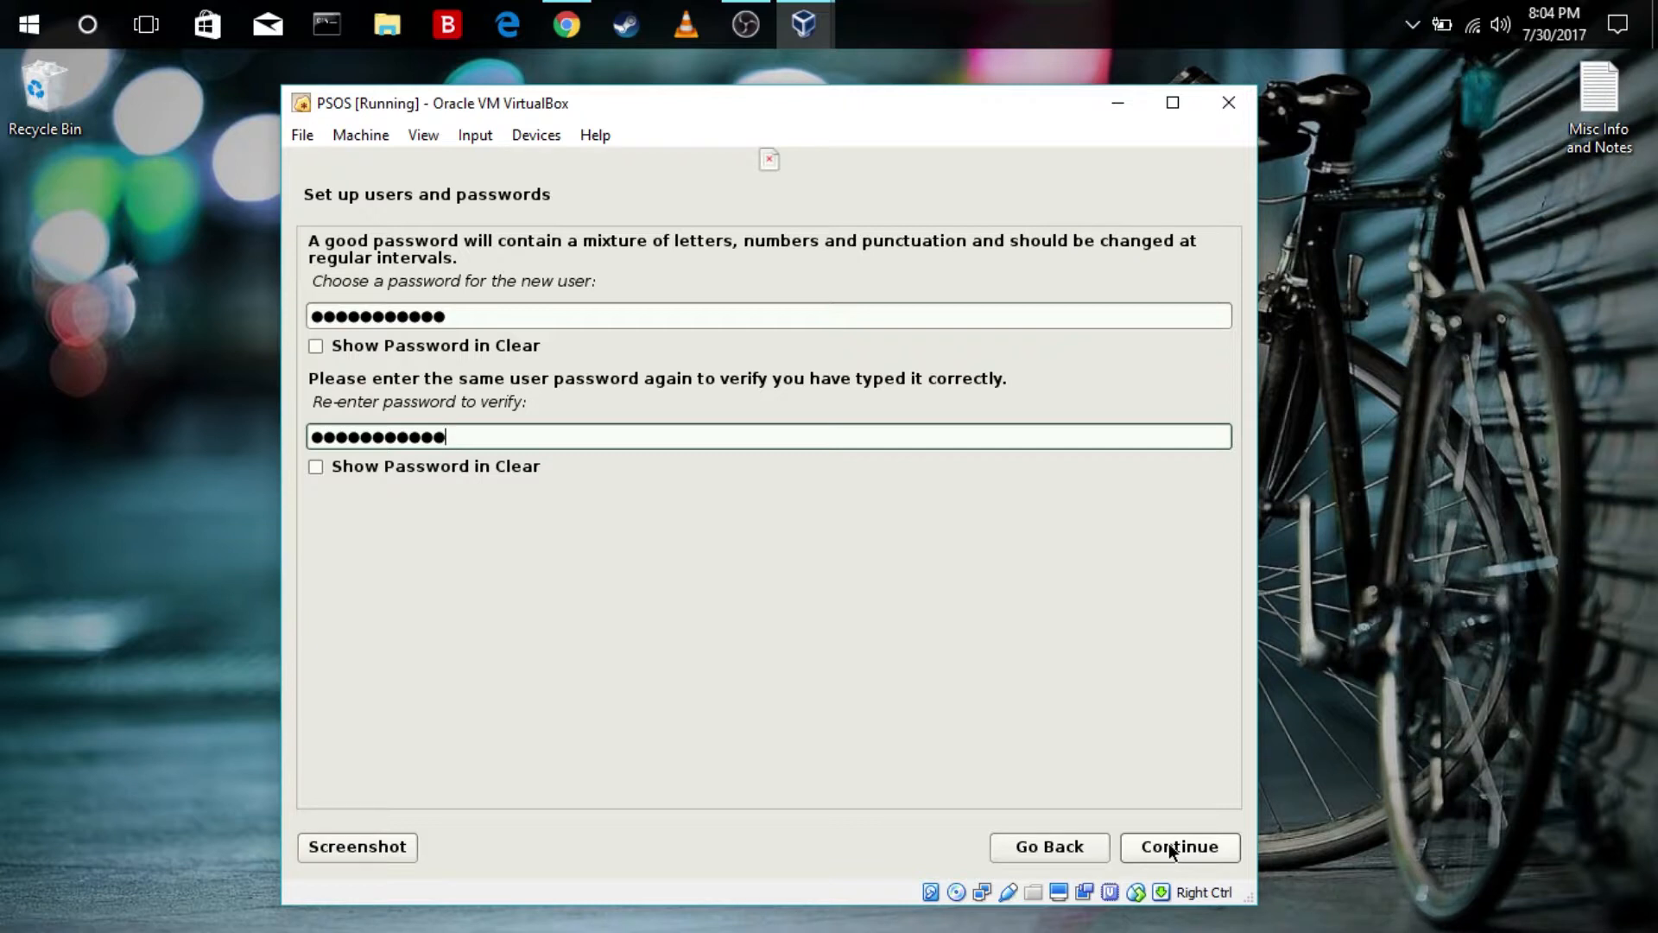
pyautogui.click(1142, 847)
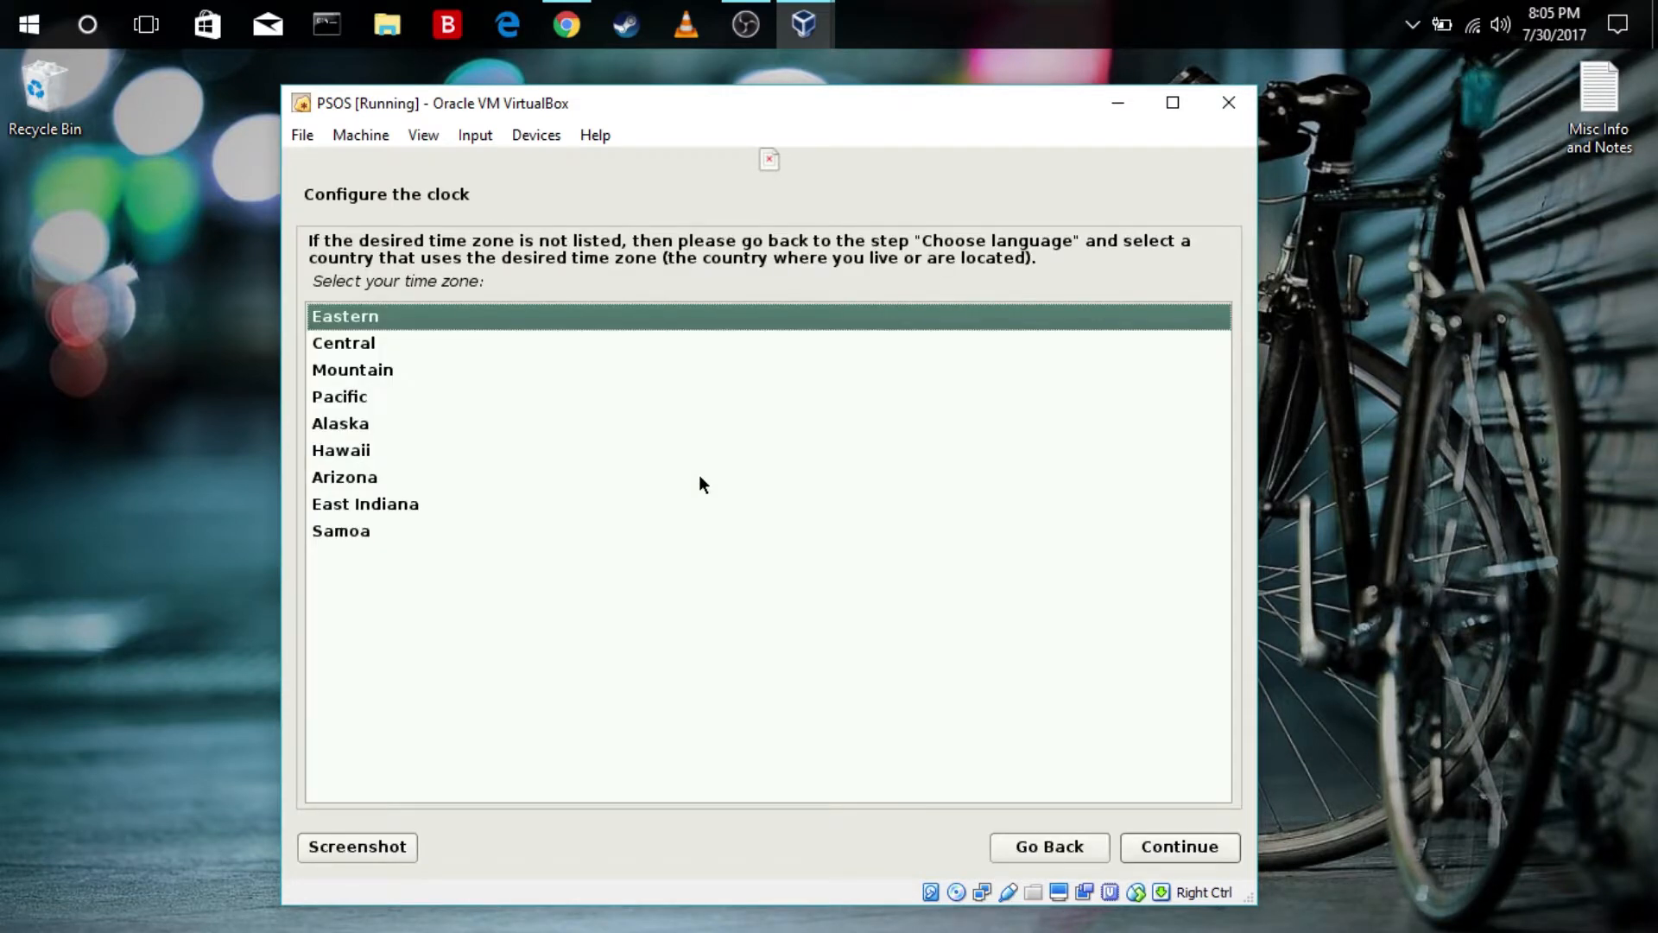
# Accept the Eastern time zone and choose guided partitioning of the entire VBOX HARDDISK with all files in one partition
pyautogui.click(1170, 842)
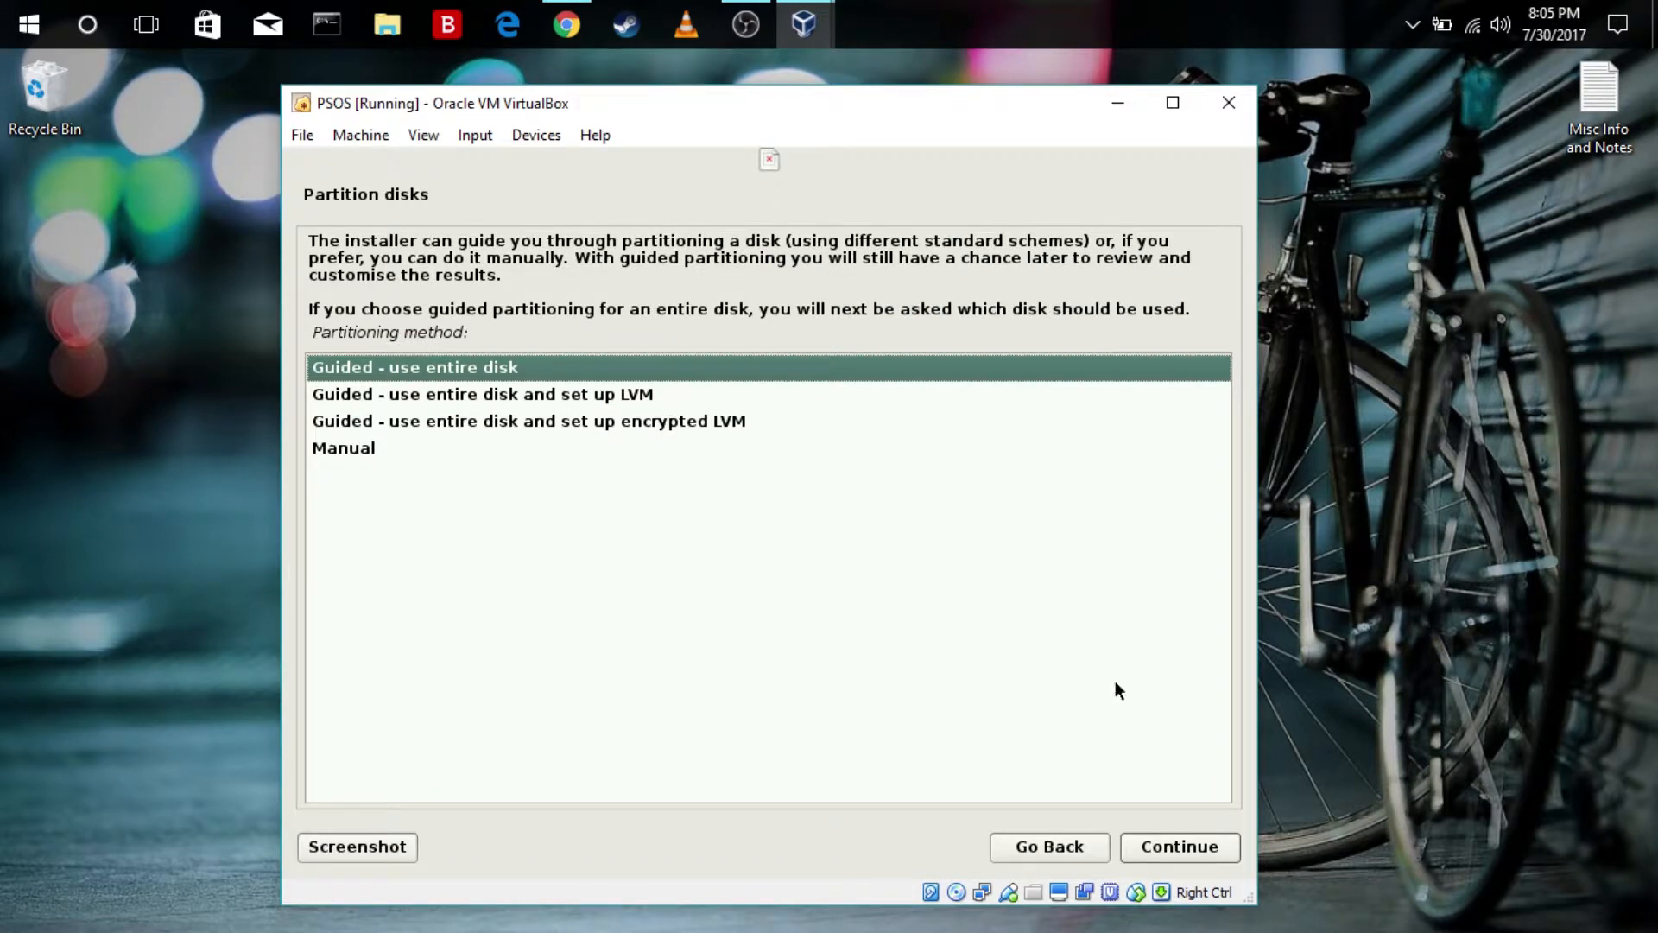
pyautogui.click(1228, 858)
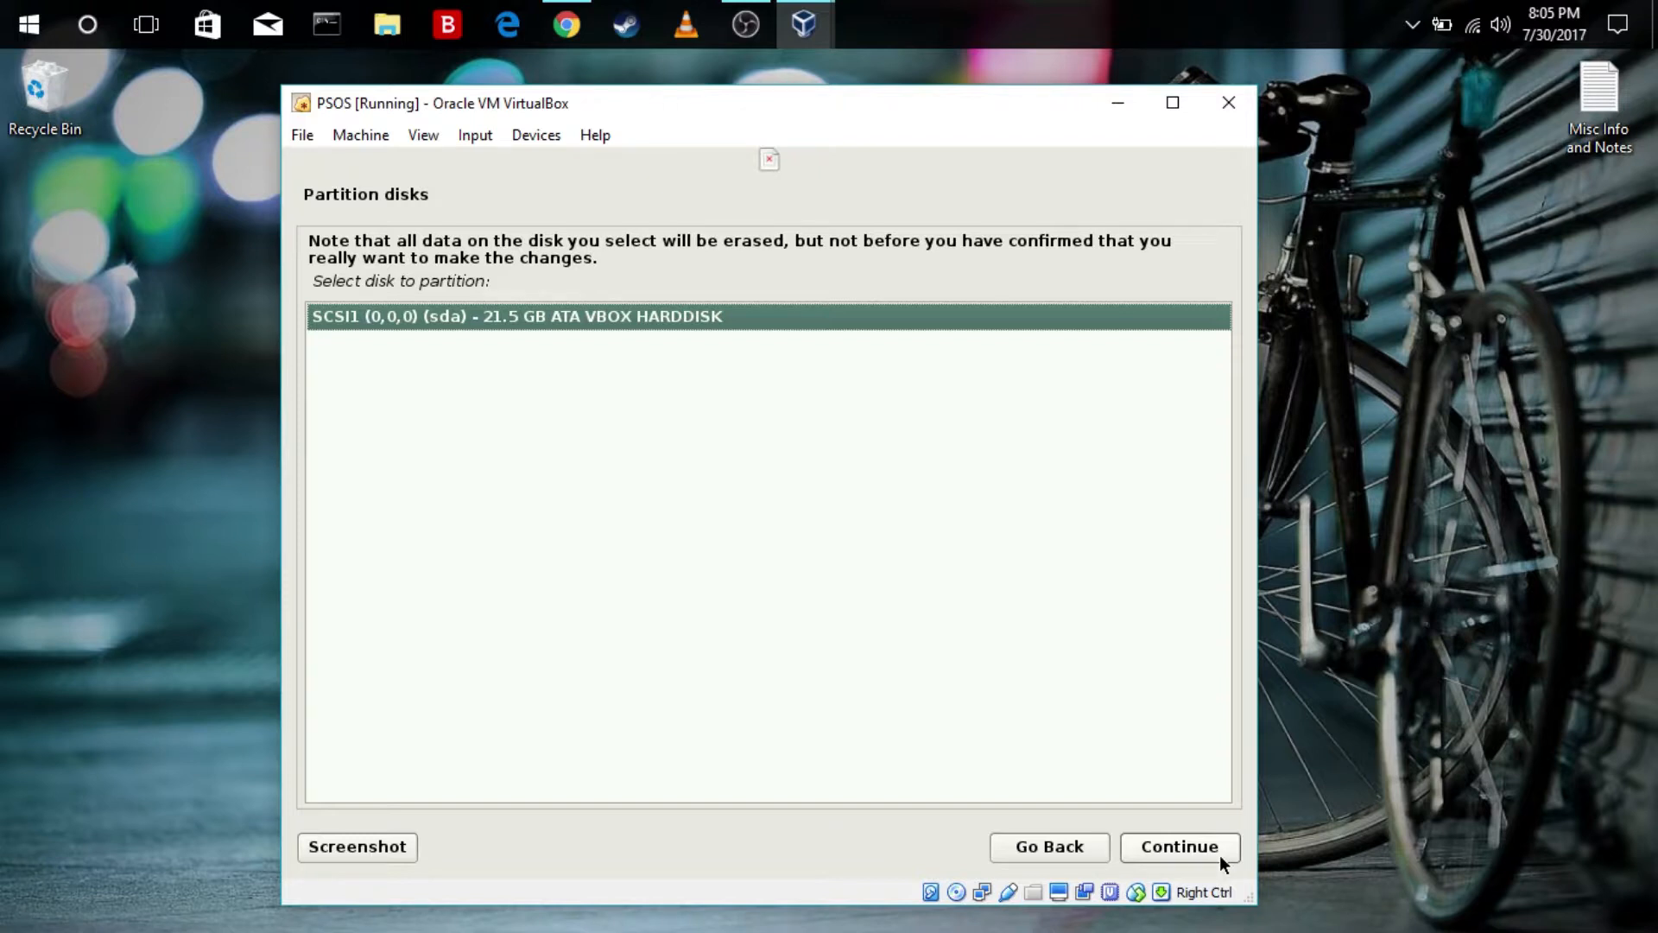
pyautogui.click(1216, 852)
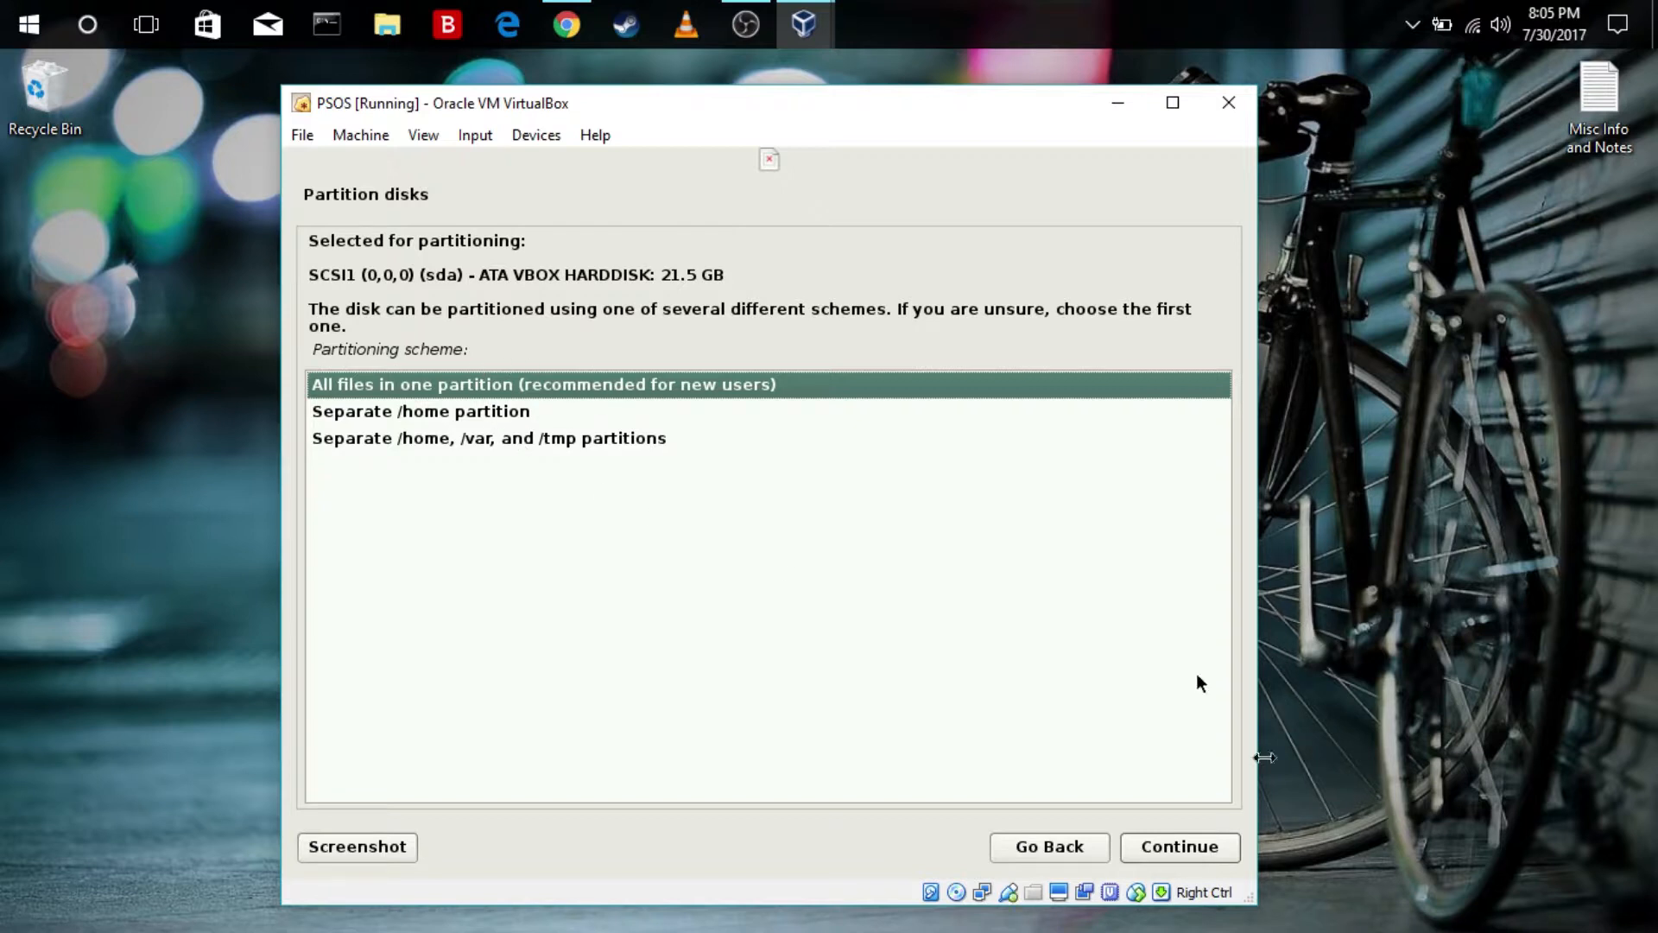
pyautogui.click(1173, 853)
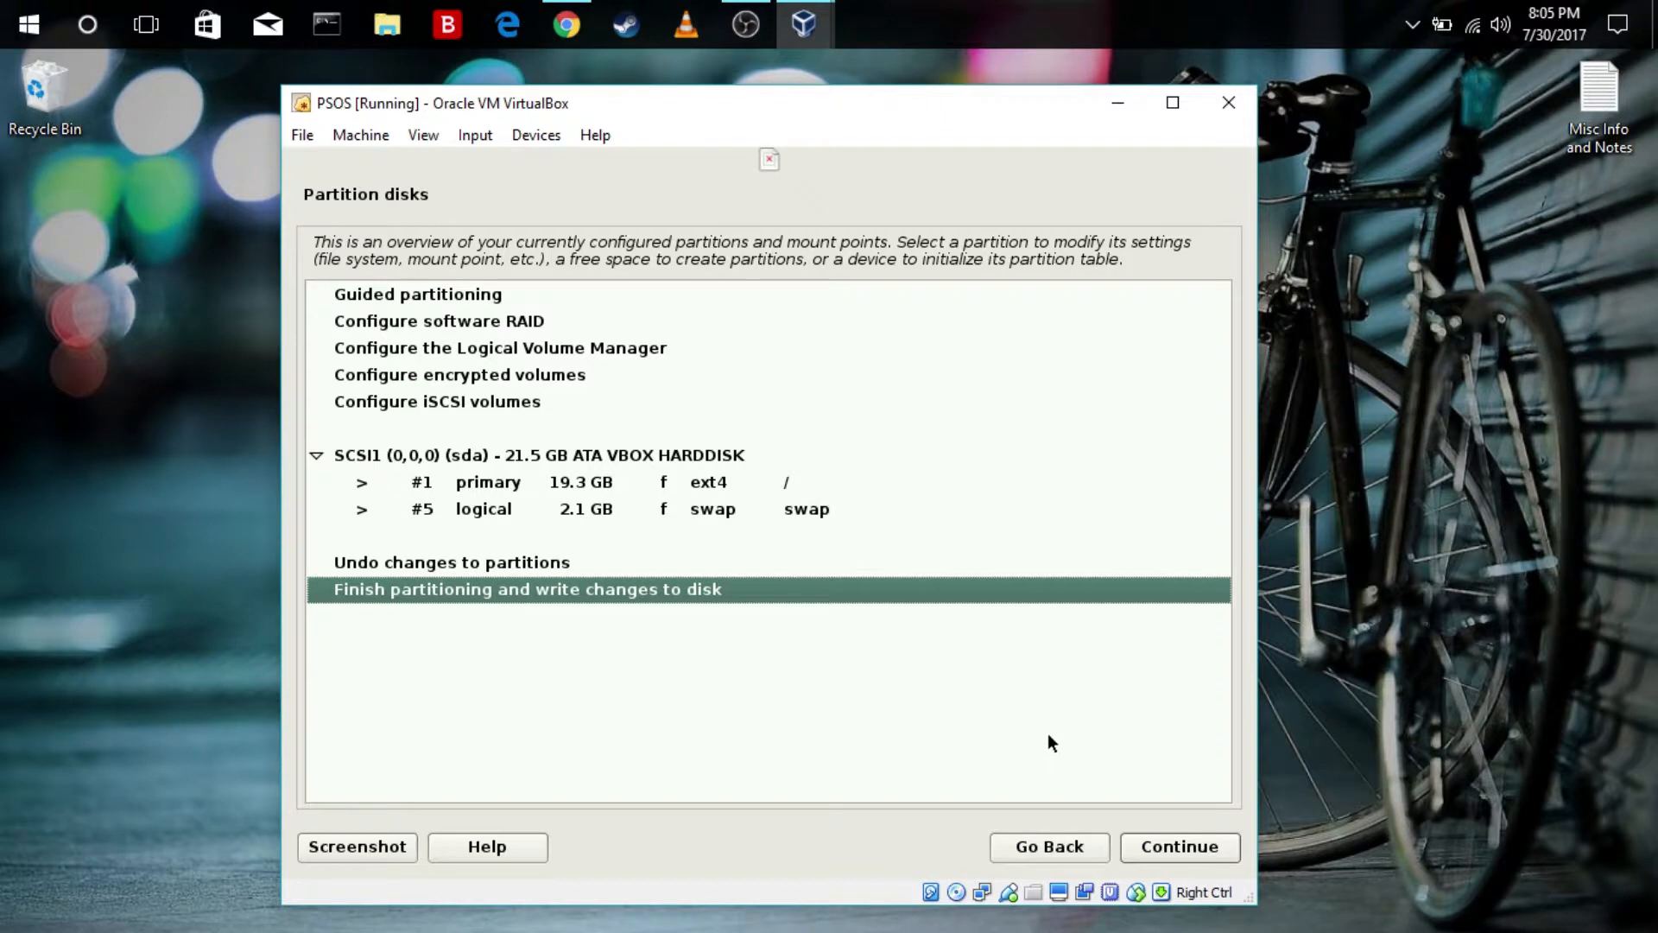
# Finish partitioning and confirm writing the changes to the virtual disk
pyautogui.click(1226, 846)
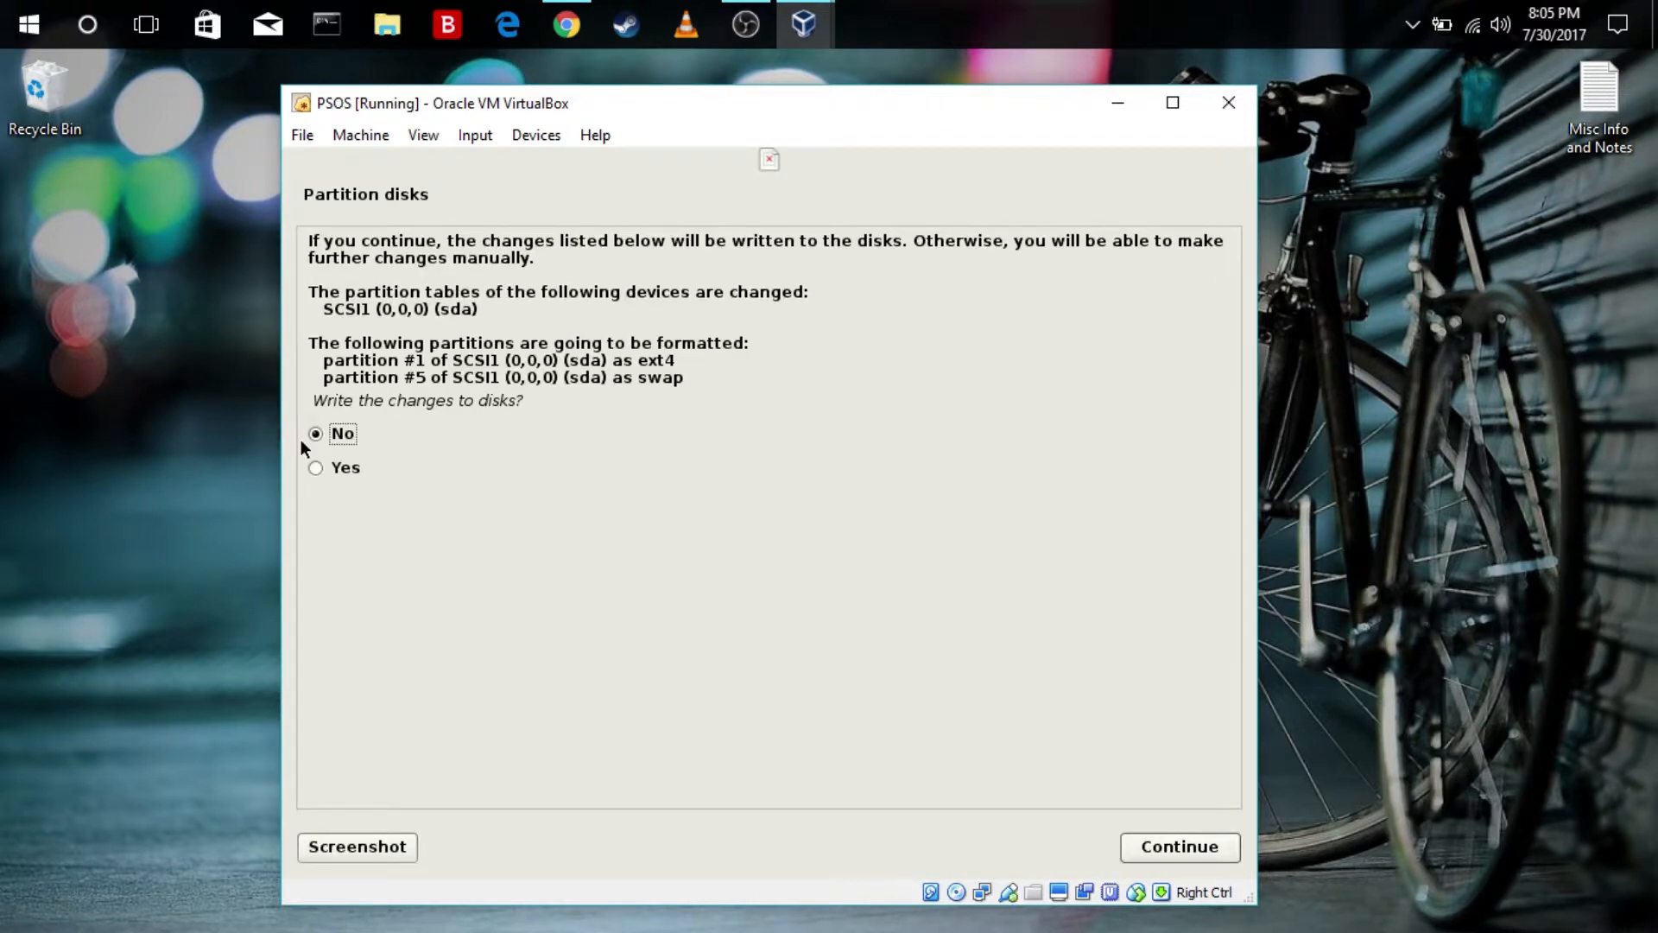
pyautogui.click(314, 467)
pyautogui.click(1158, 848)
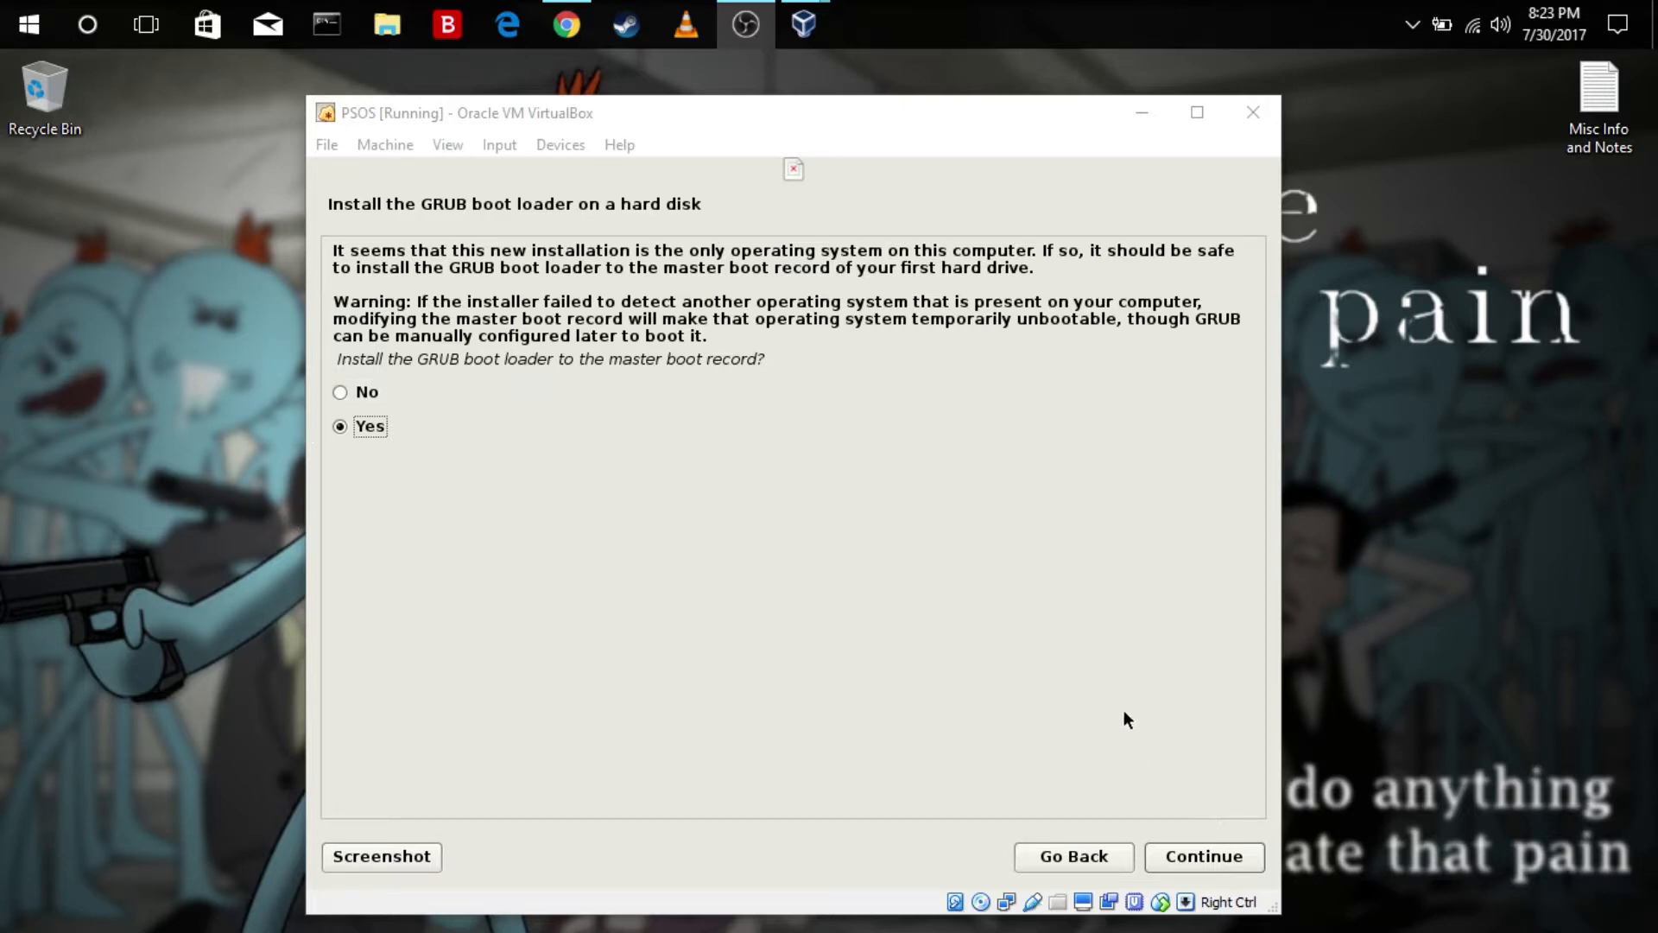
# Install the GRUB boot loader to the master boot record of /dev/sda and finish the installation
pyautogui.click(1228, 862)
pyautogui.click(529, 368)
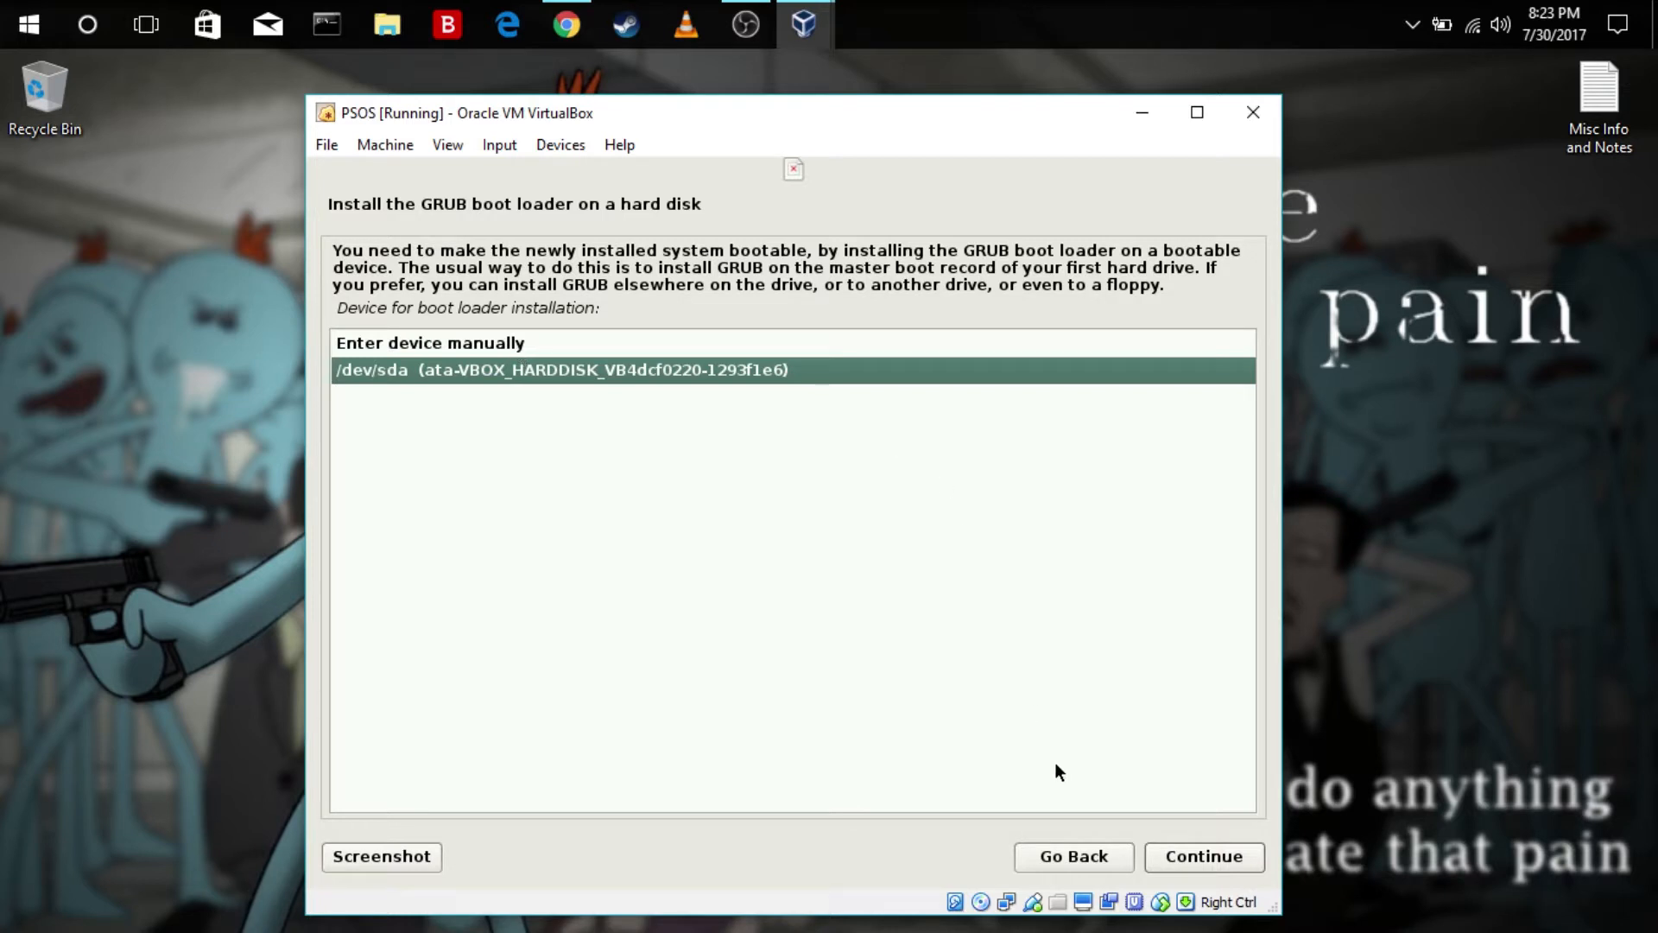
pyautogui.click(1216, 862)
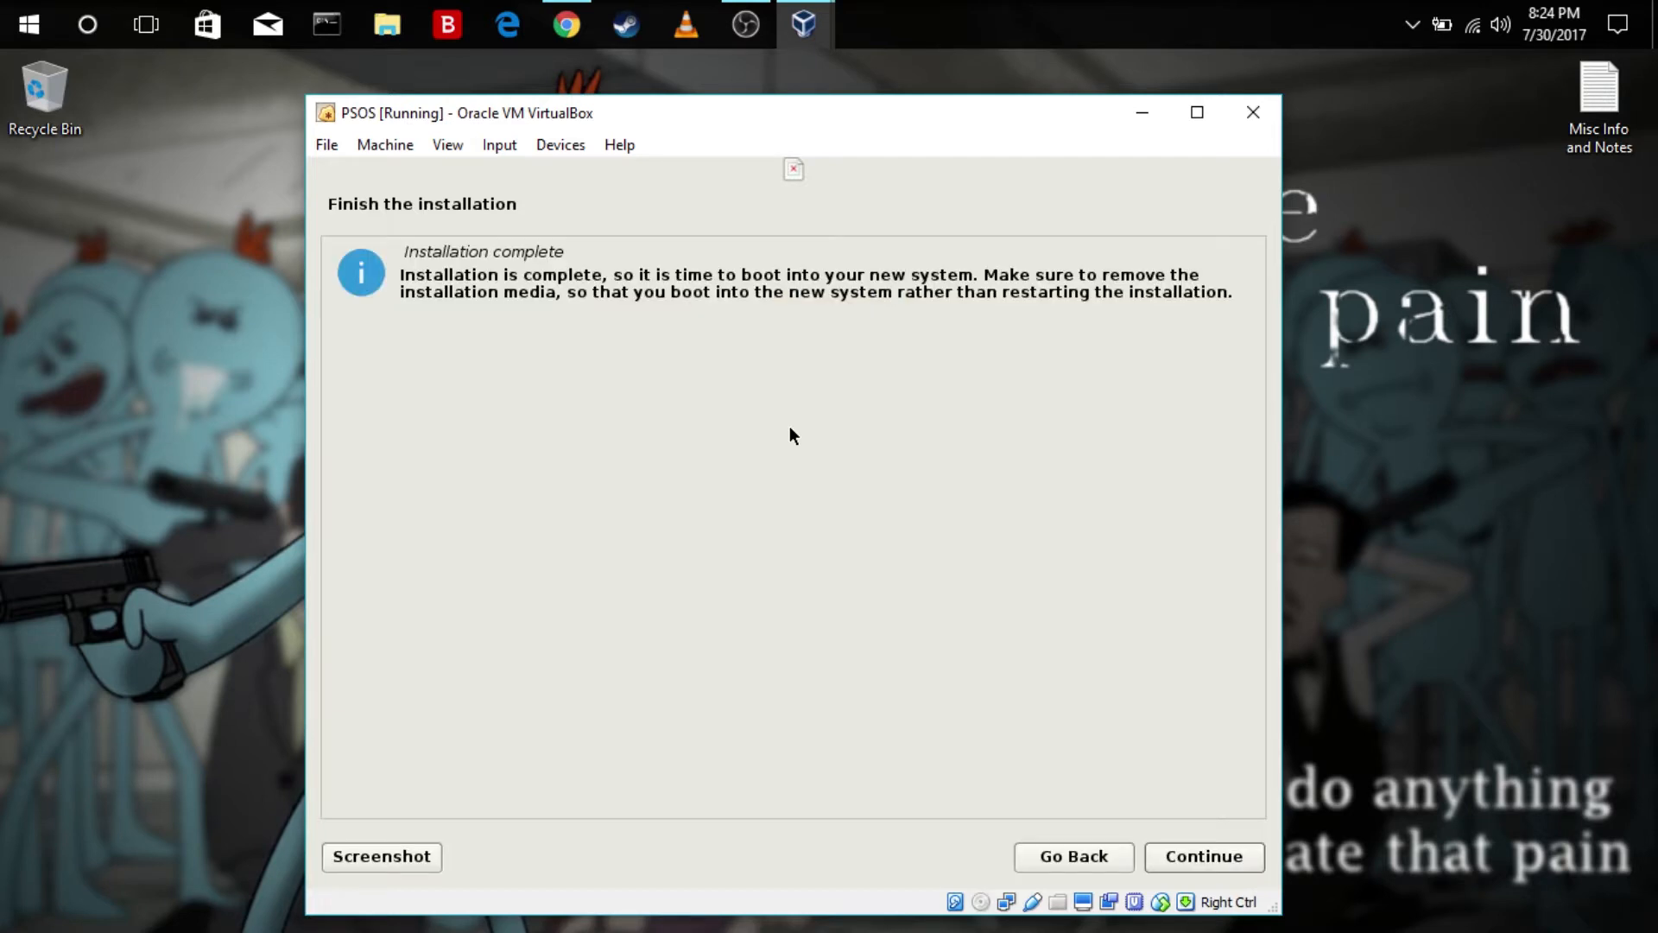
pyautogui.click(1179, 853)
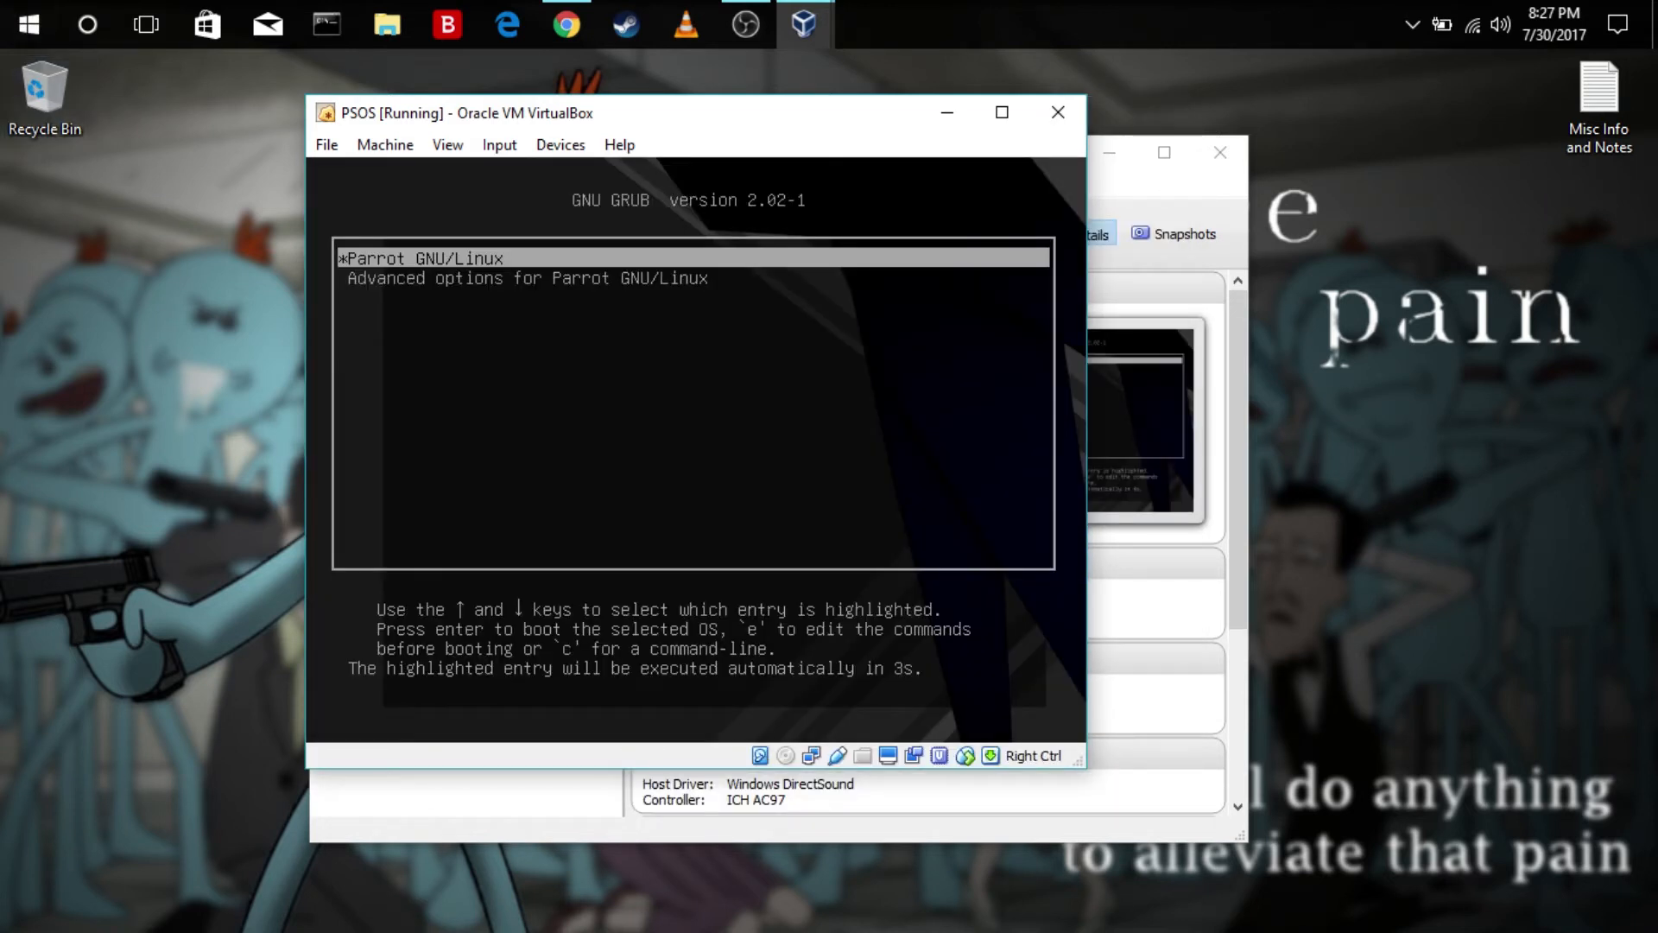
# Boot the Parrot GNU/Linux entry and log in with the new user's account password
pyautogui.press('Down')
pyautogui.press('Up')
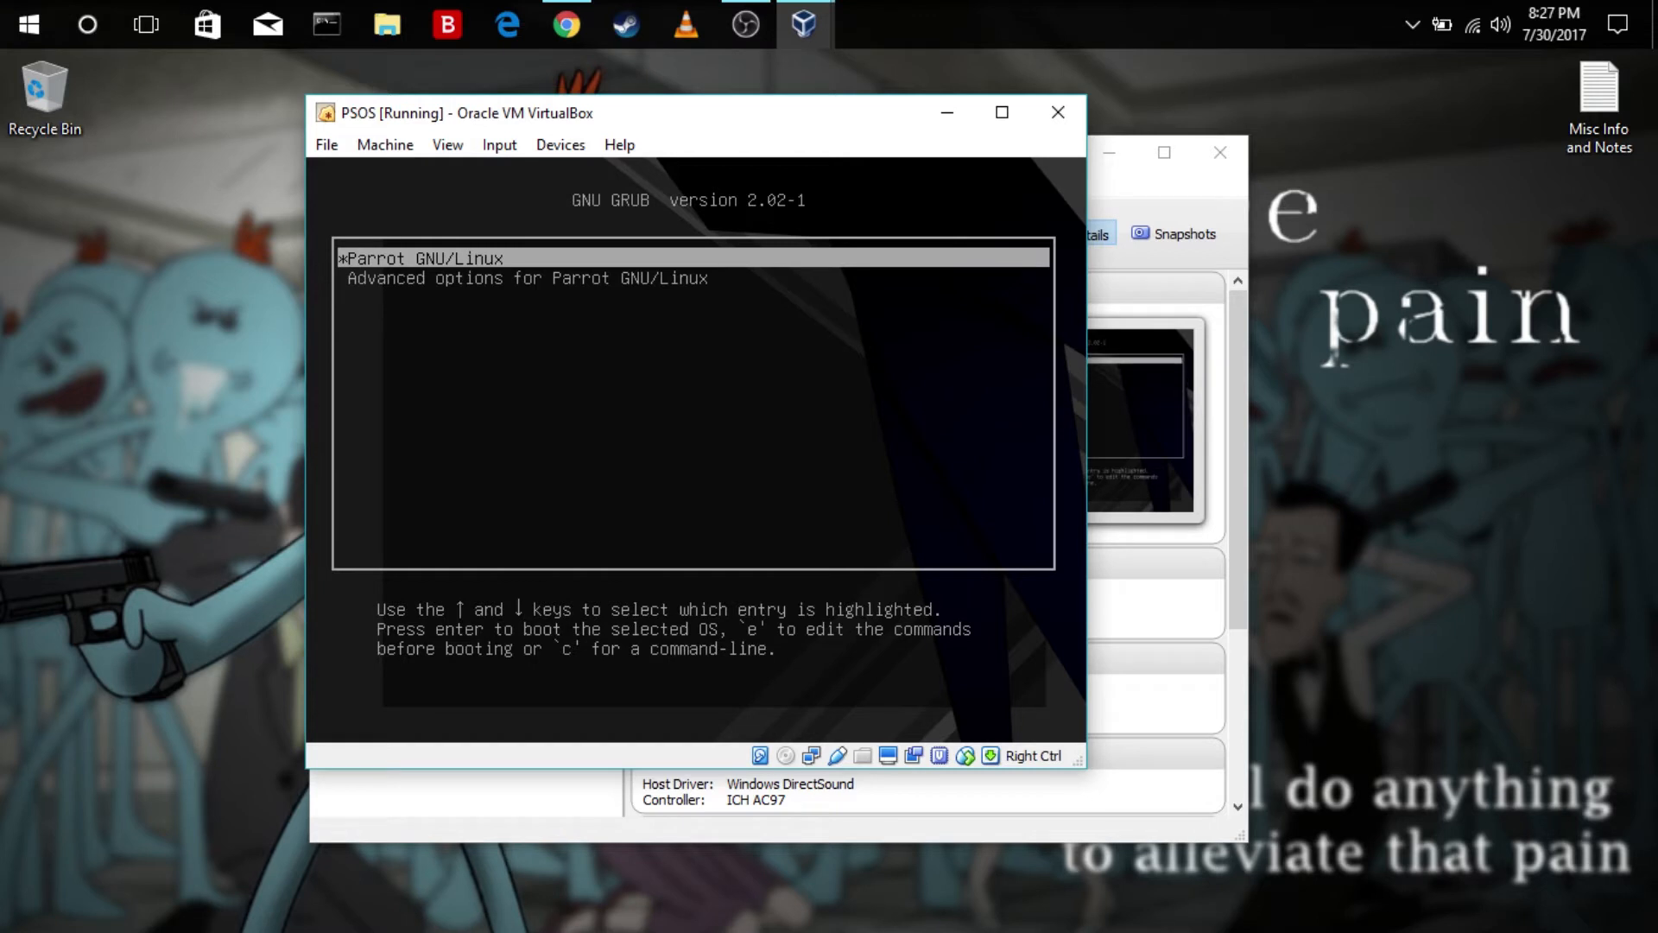
pyautogui.press('Return')
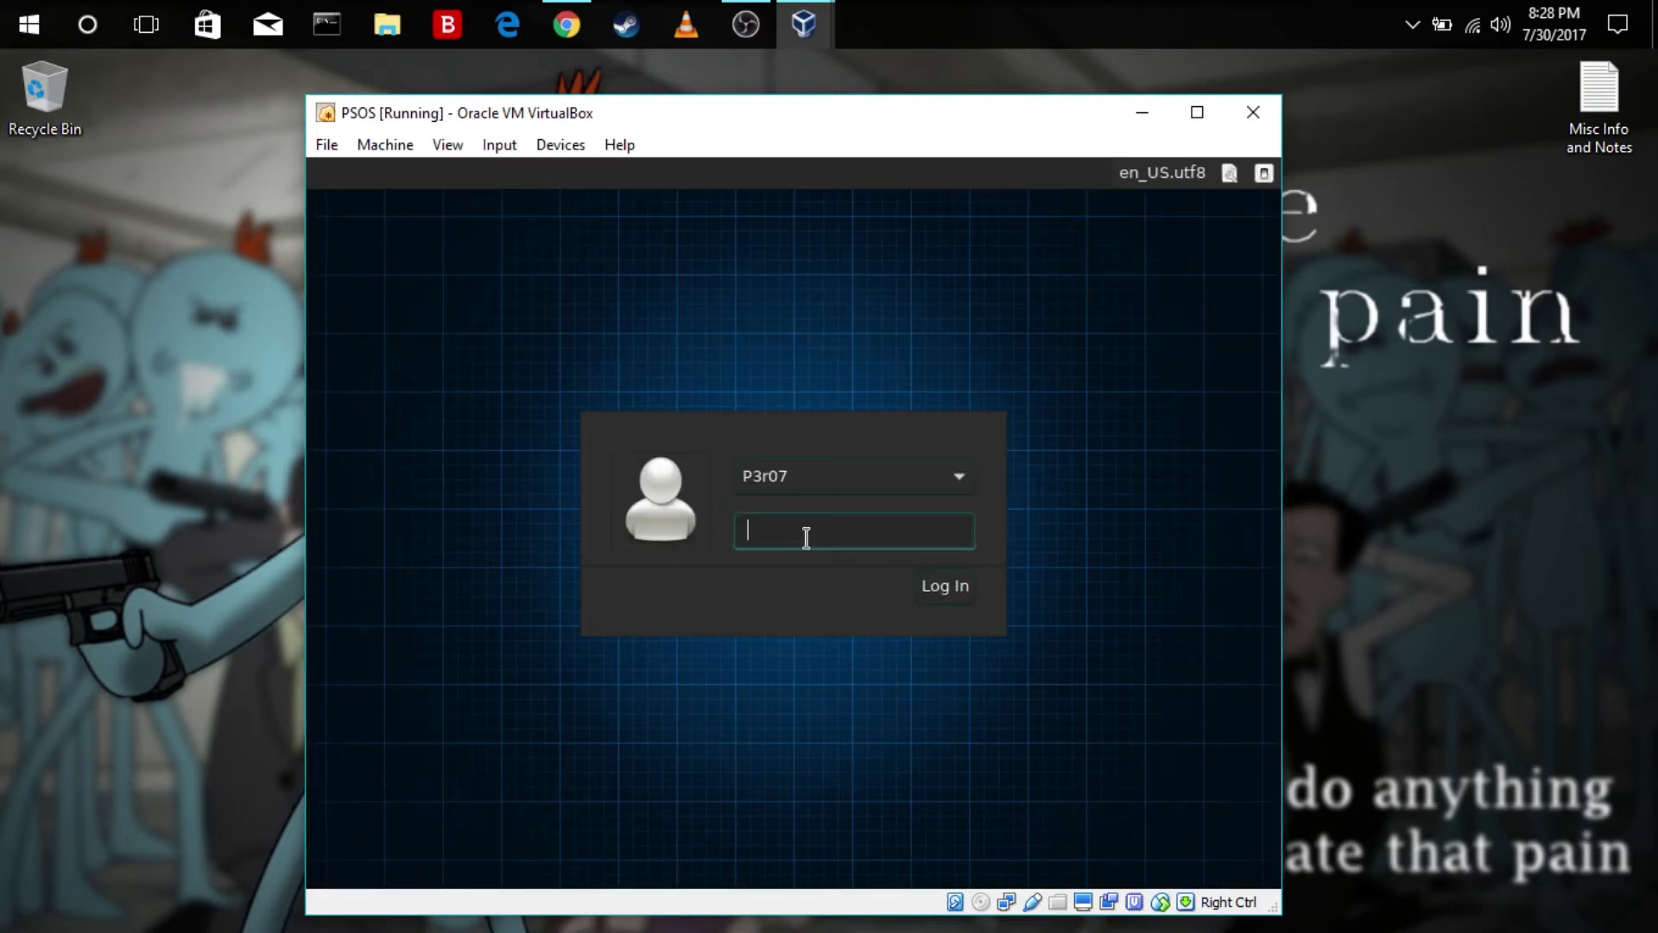
pyautogui.write('***********')
pyautogui.press('Return')
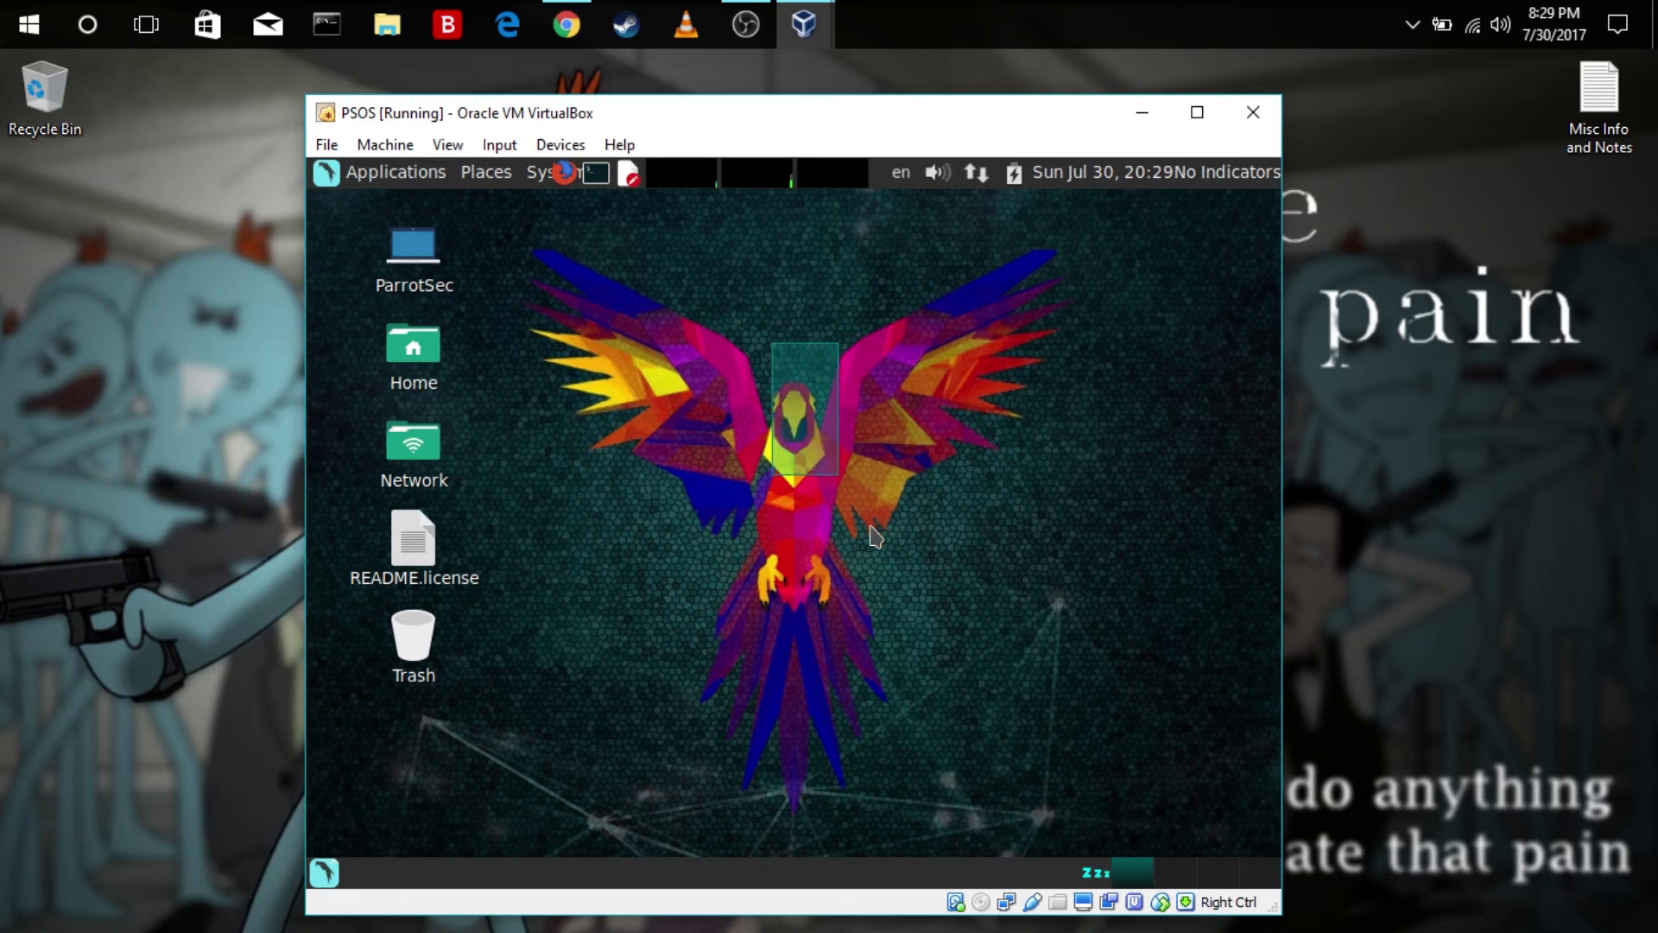
# Open a terminal on the Parrot desktop and examine its command prompt
pyautogui.click(593, 173)
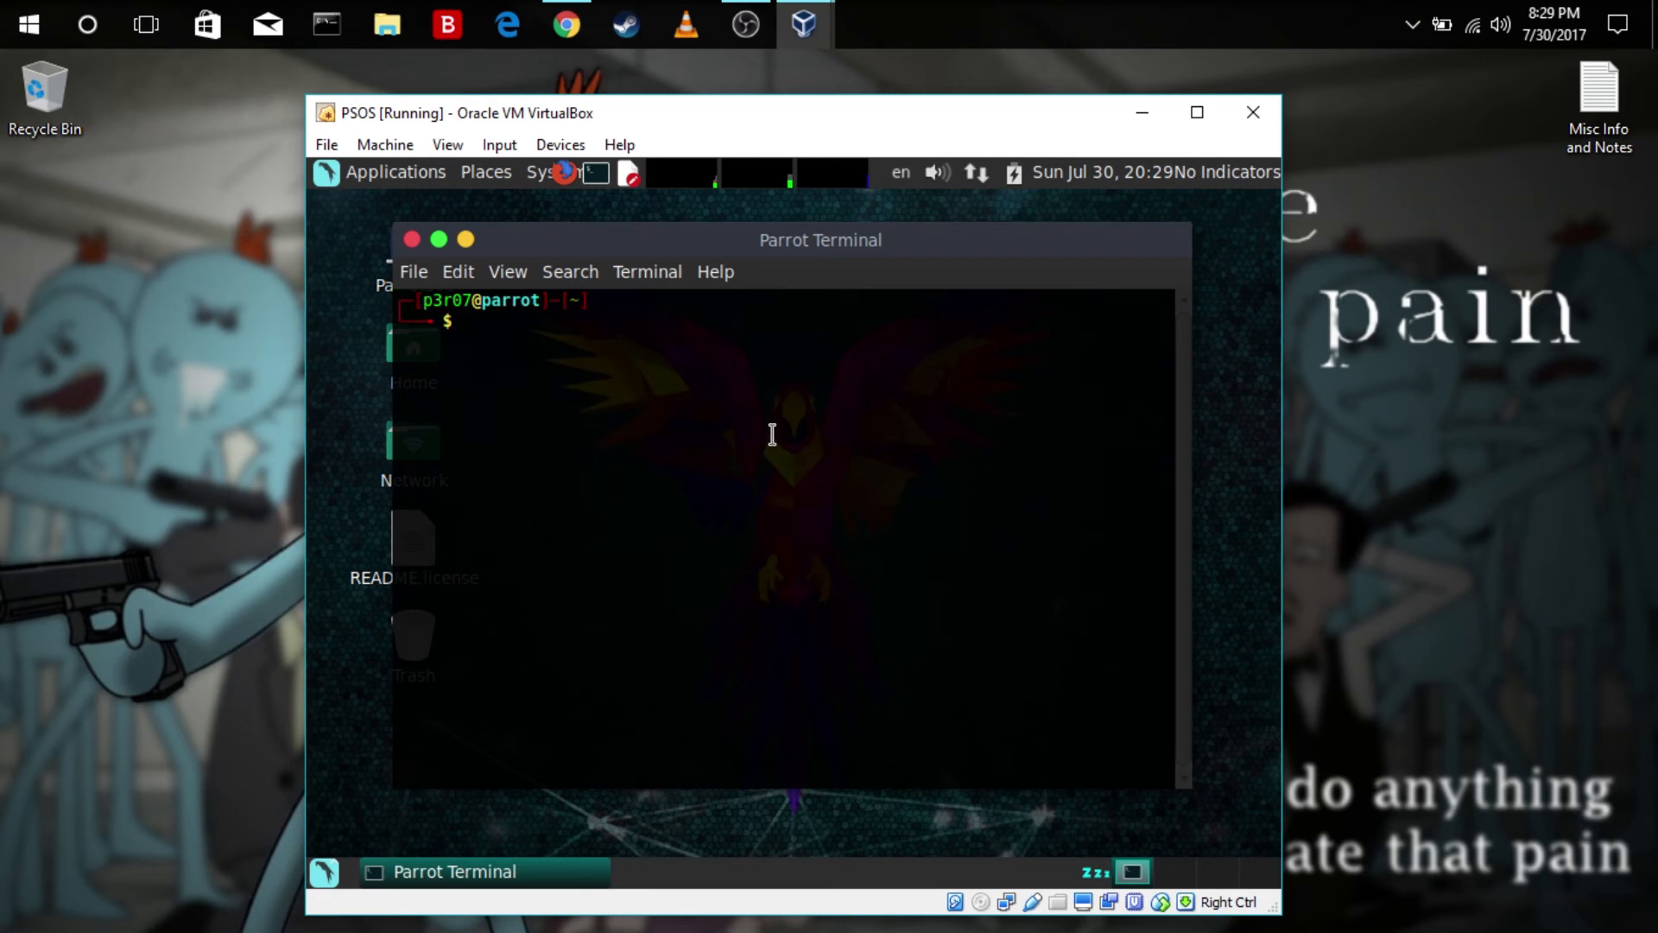
pyautogui.moveTo(527, 329); pyautogui.dragTo(285, 280)
pyautogui.click(536, 348)
pyautogui.moveTo(548, 326); pyautogui.dragTo(400, 296)
pyautogui.click(517, 316)
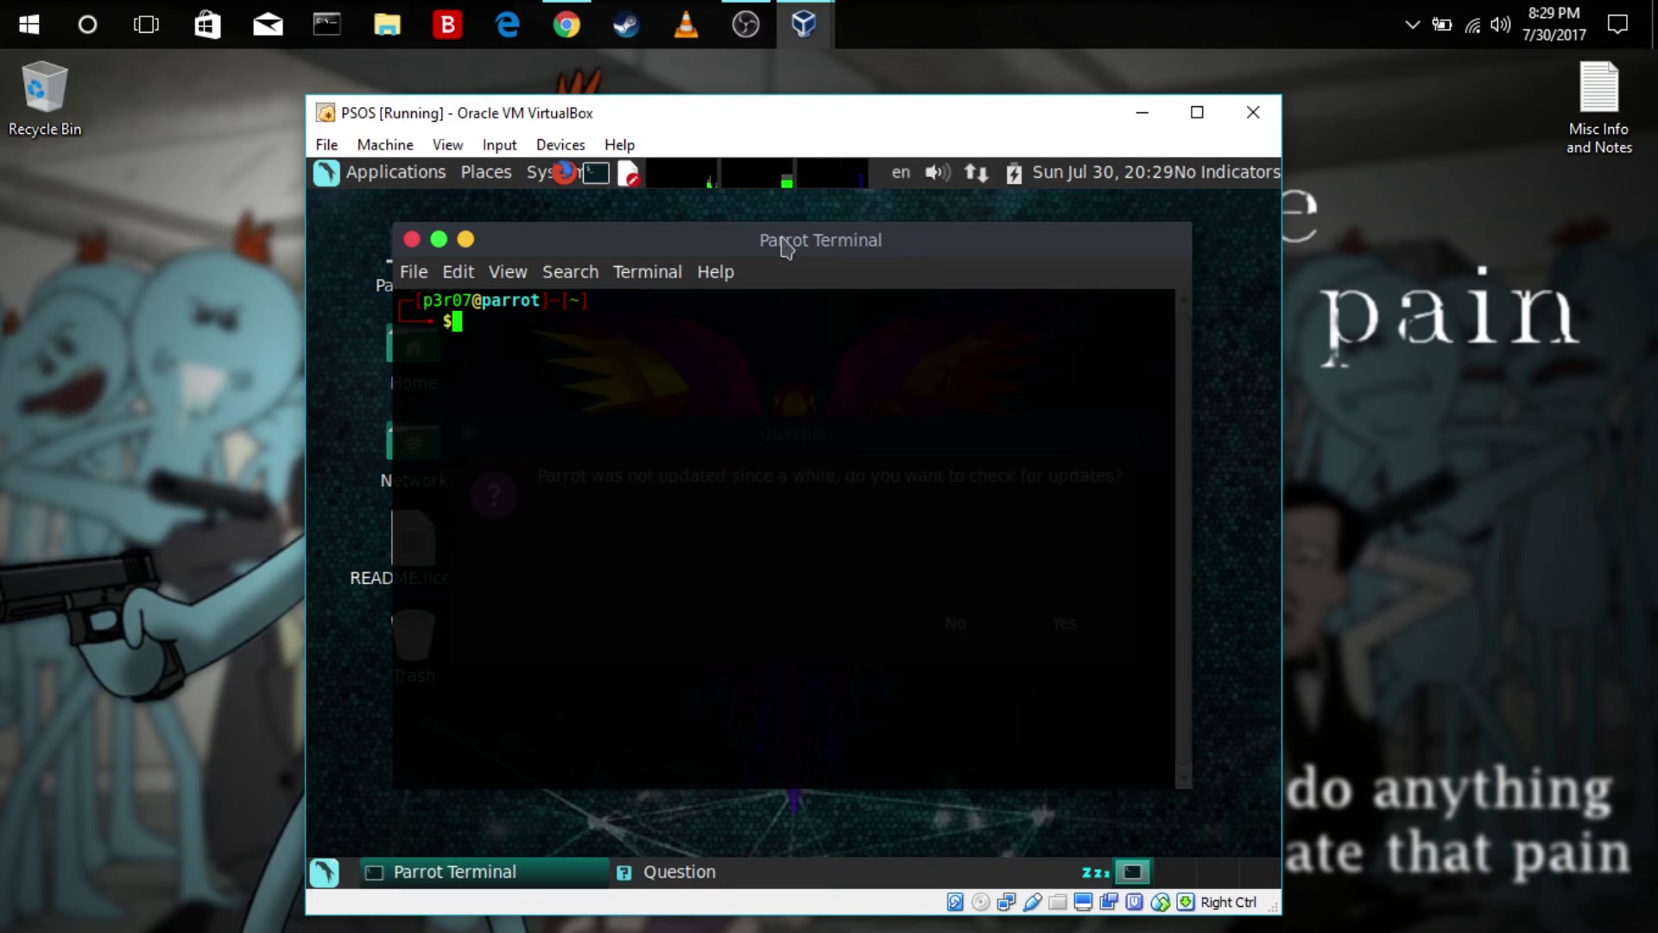
# Close the terminal and decline the check for Parrot updates
pyautogui.click(412, 239)
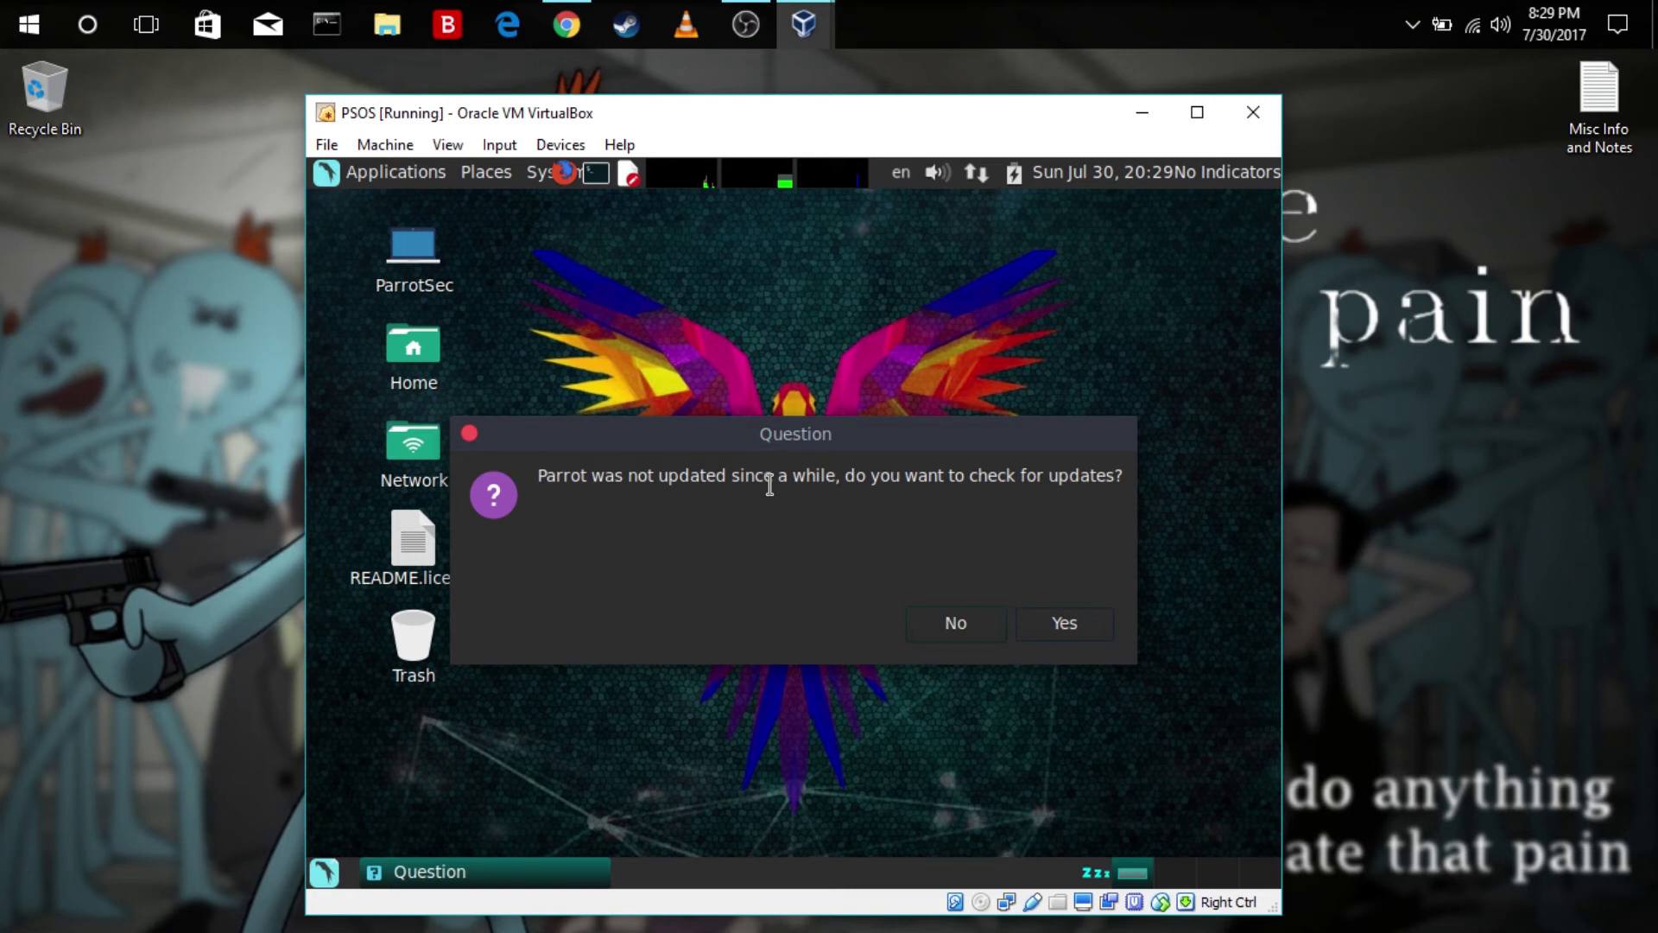
pyautogui.moveTo(804, 439); pyautogui.dragTo(828, 339)
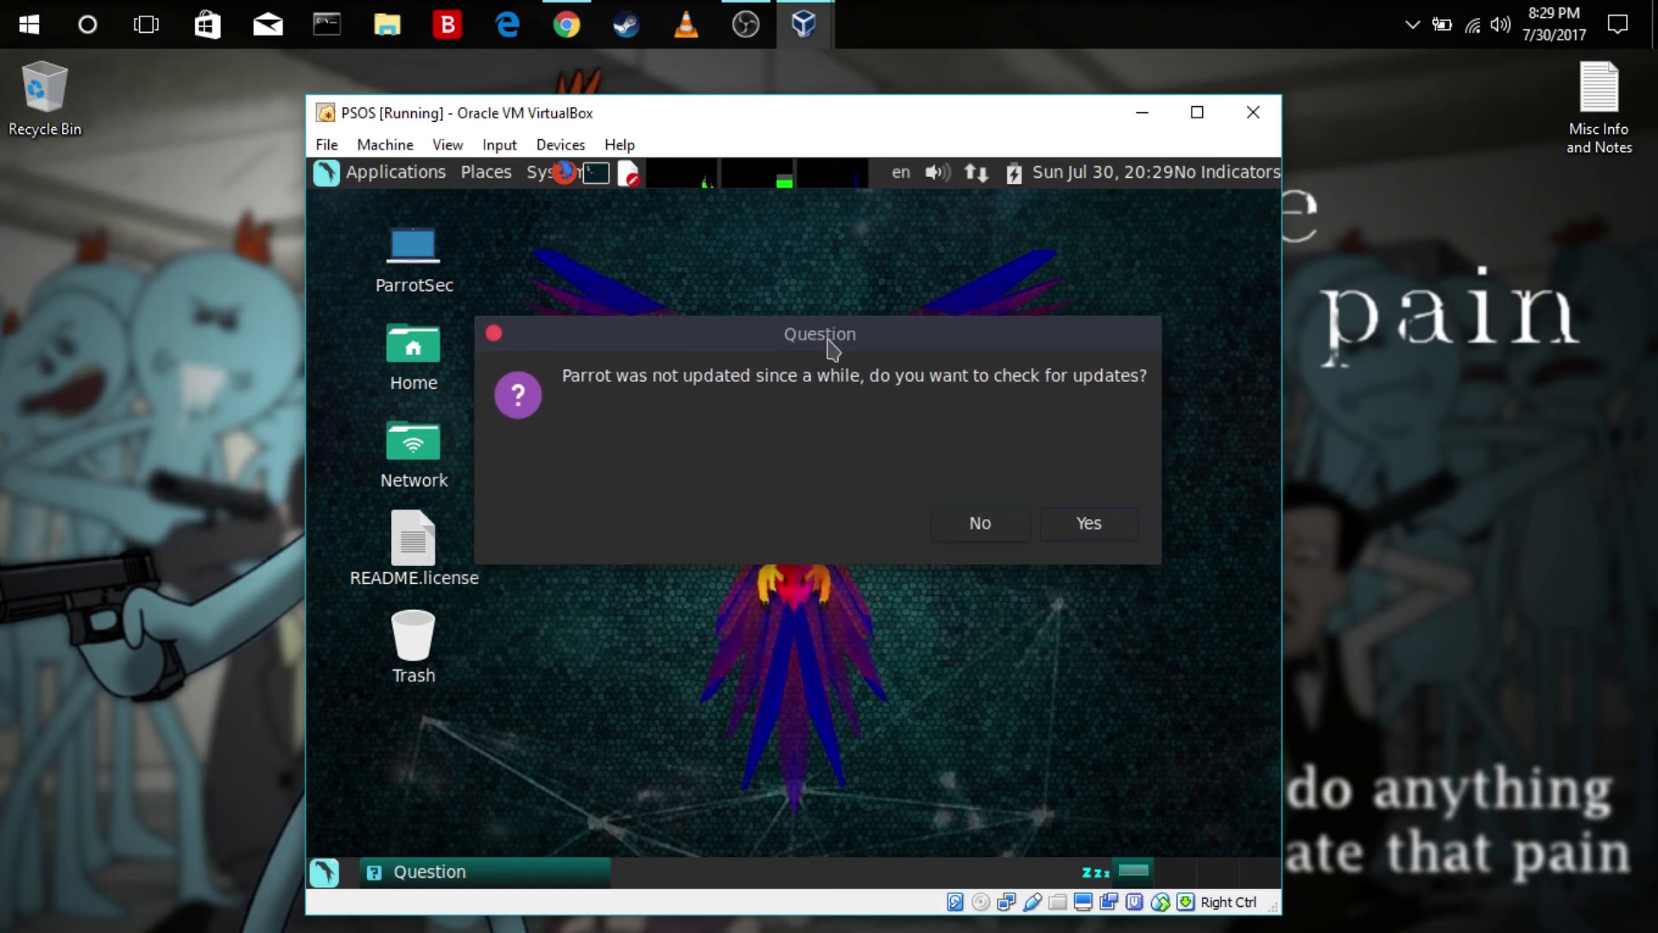
pyautogui.click(981, 523)
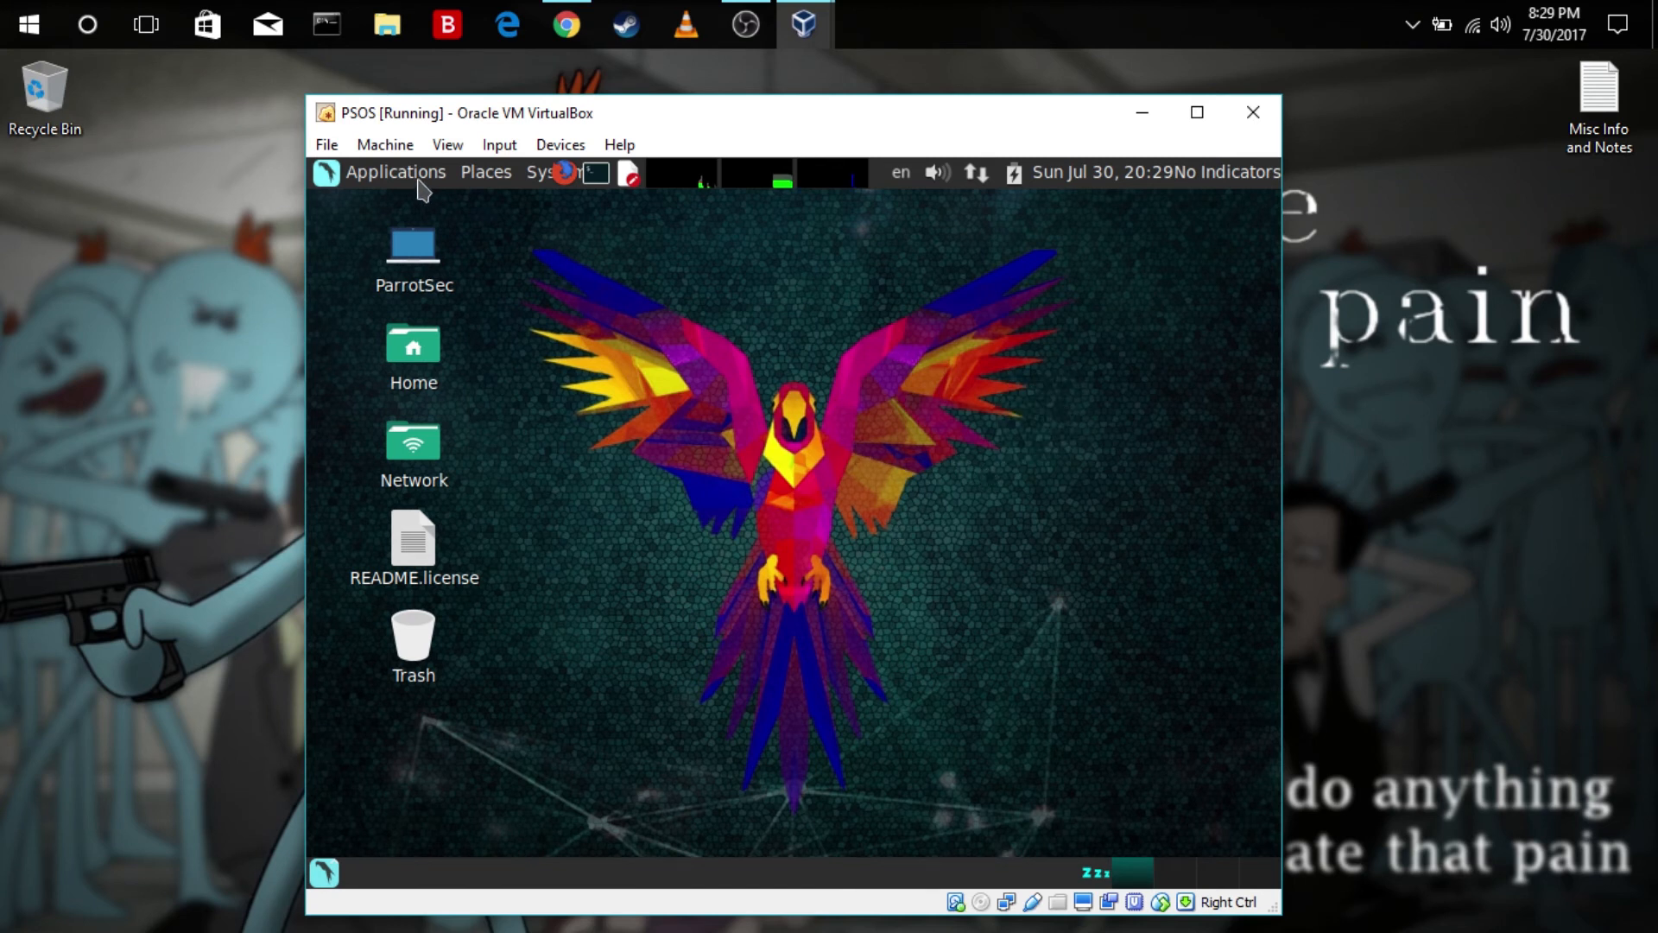
# Examine the Parrot security tool categories among the installed applications, including the Cryptography tools
pyautogui.click(420, 181)
pyautogui.moveTo(429, 241)
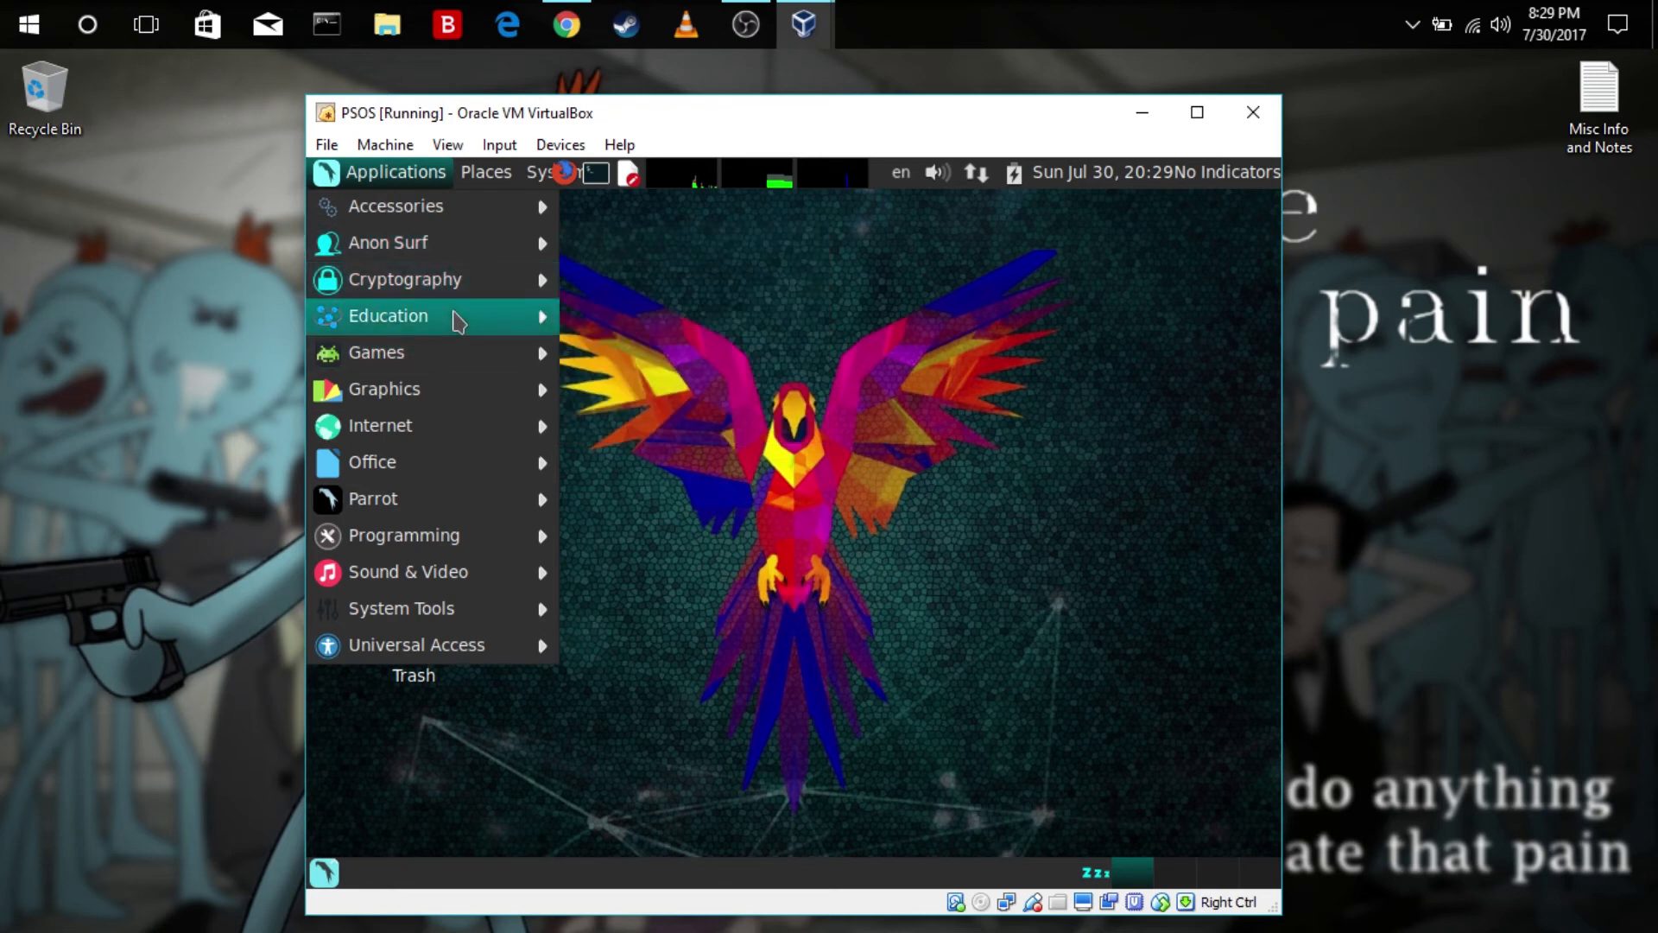
pyautogui.moveTo(457, 511)
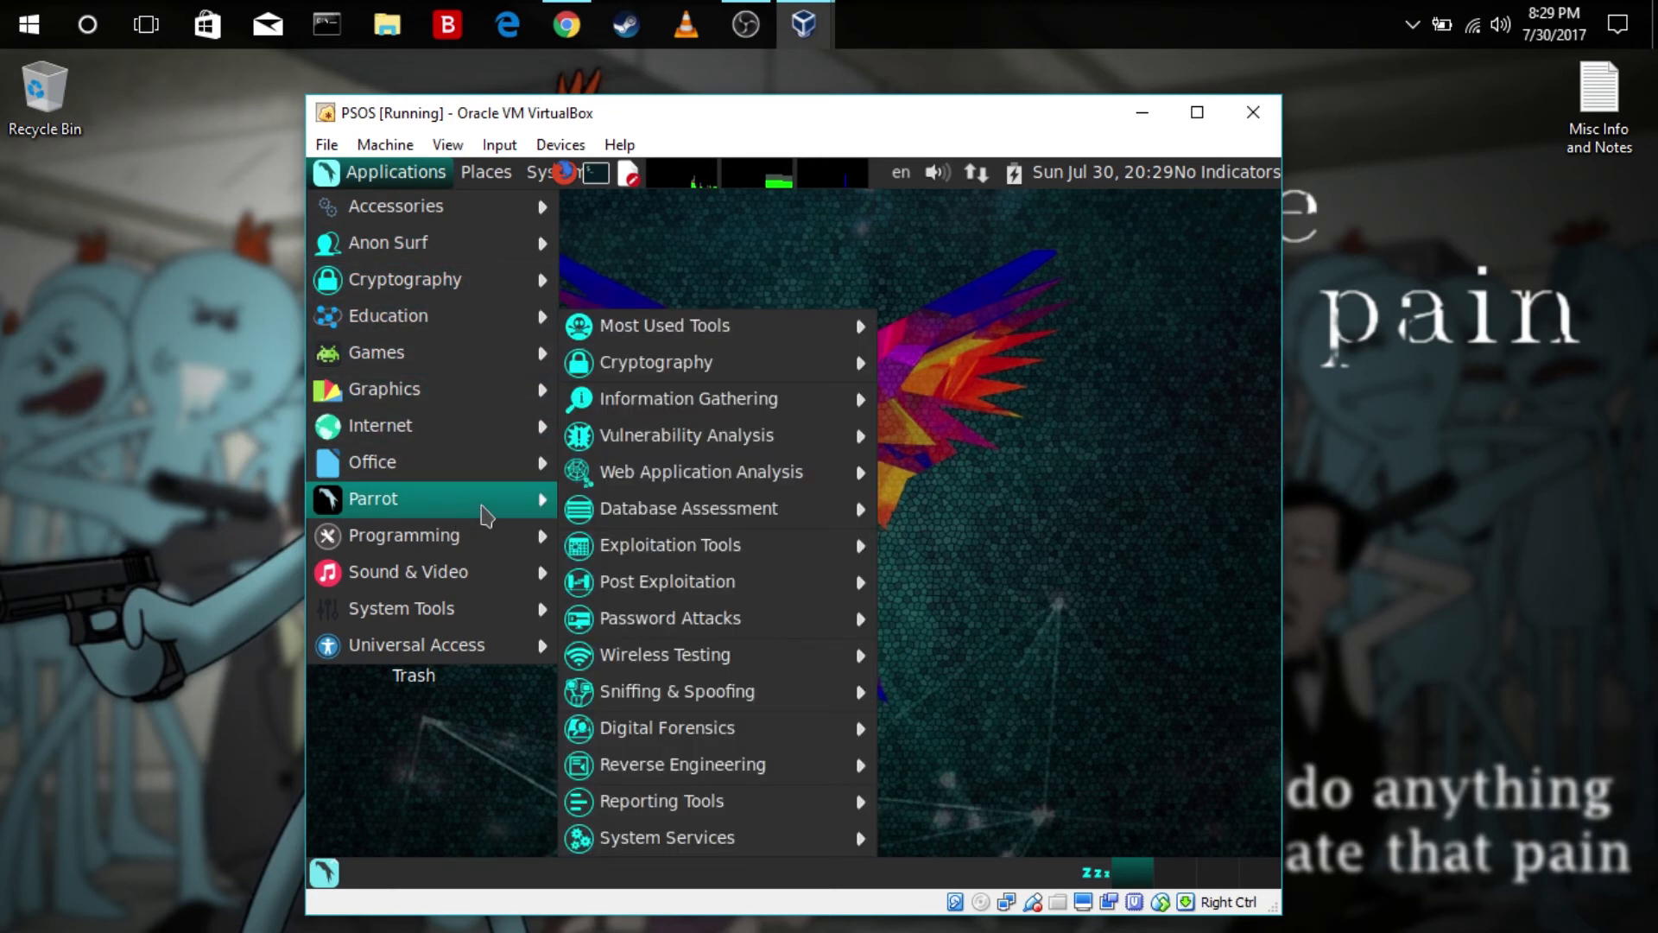
pyautogui.moveTo(752, 374)
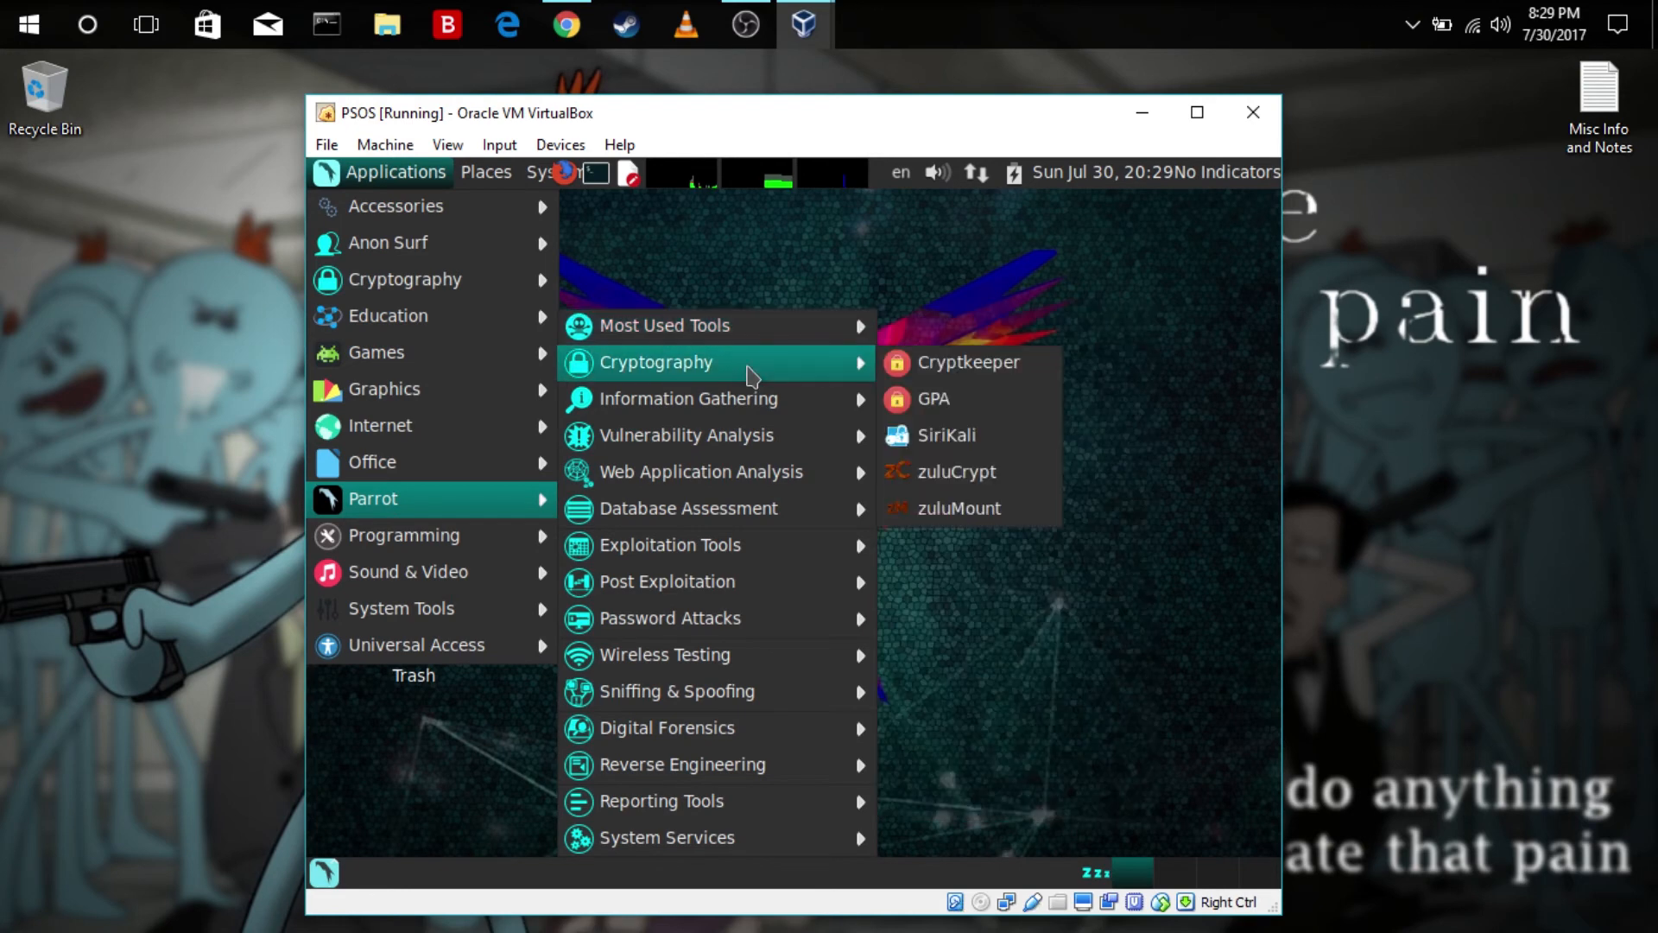
pyautogui.moveTo(749, 409)
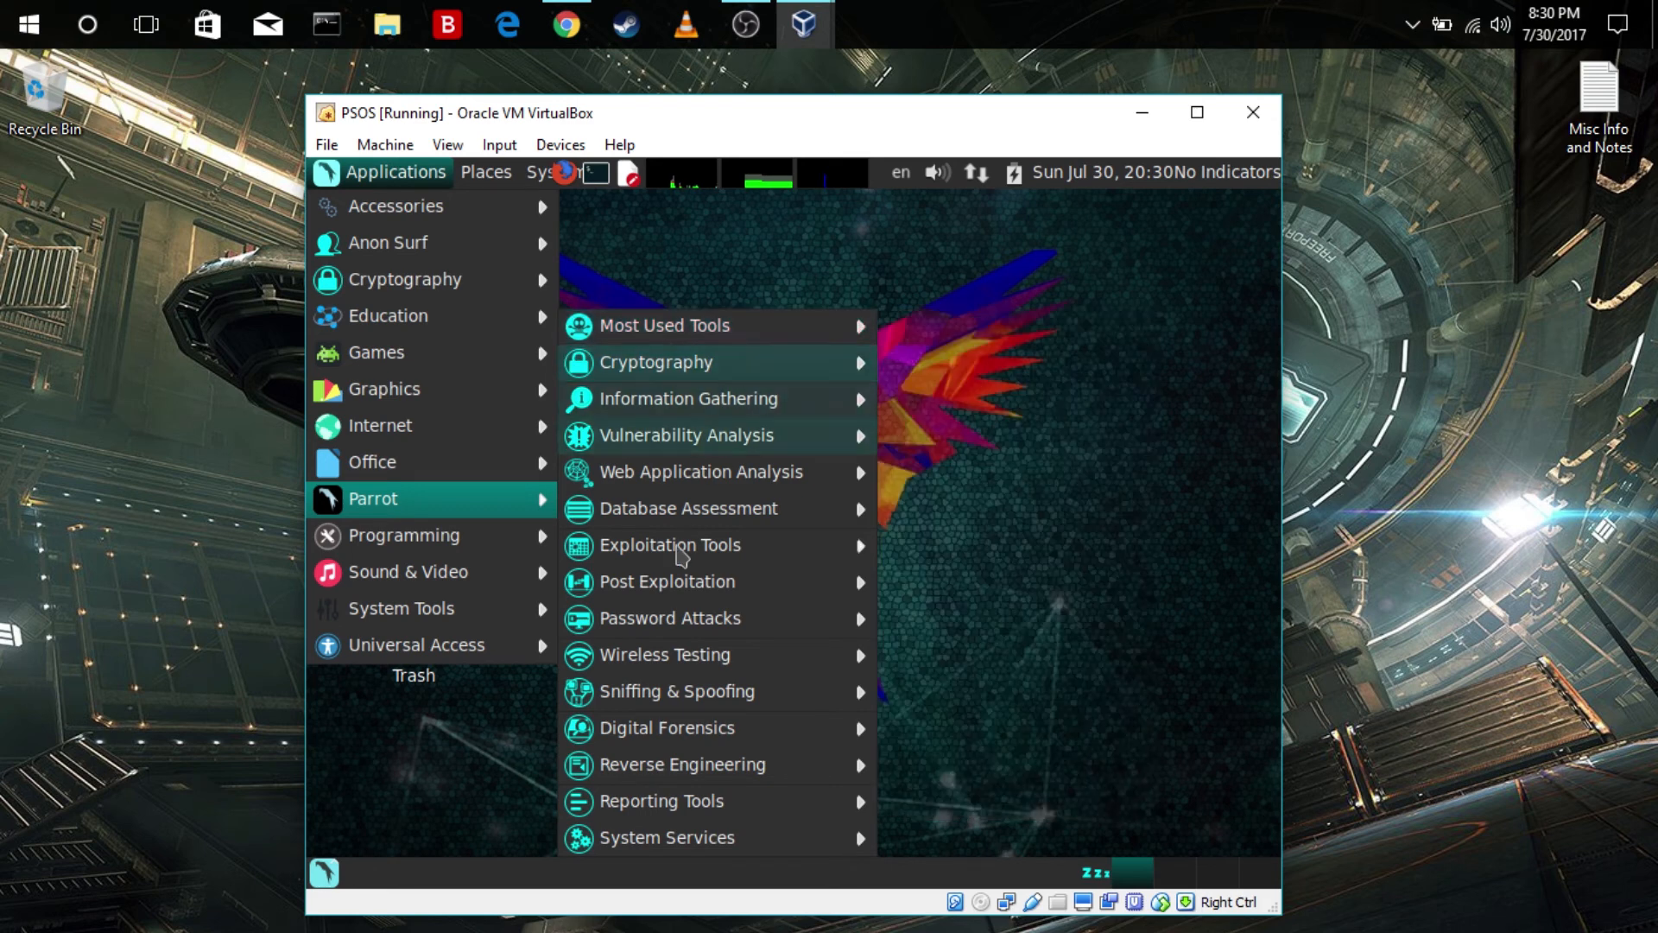
pyautogui.moveTo(789, 589)
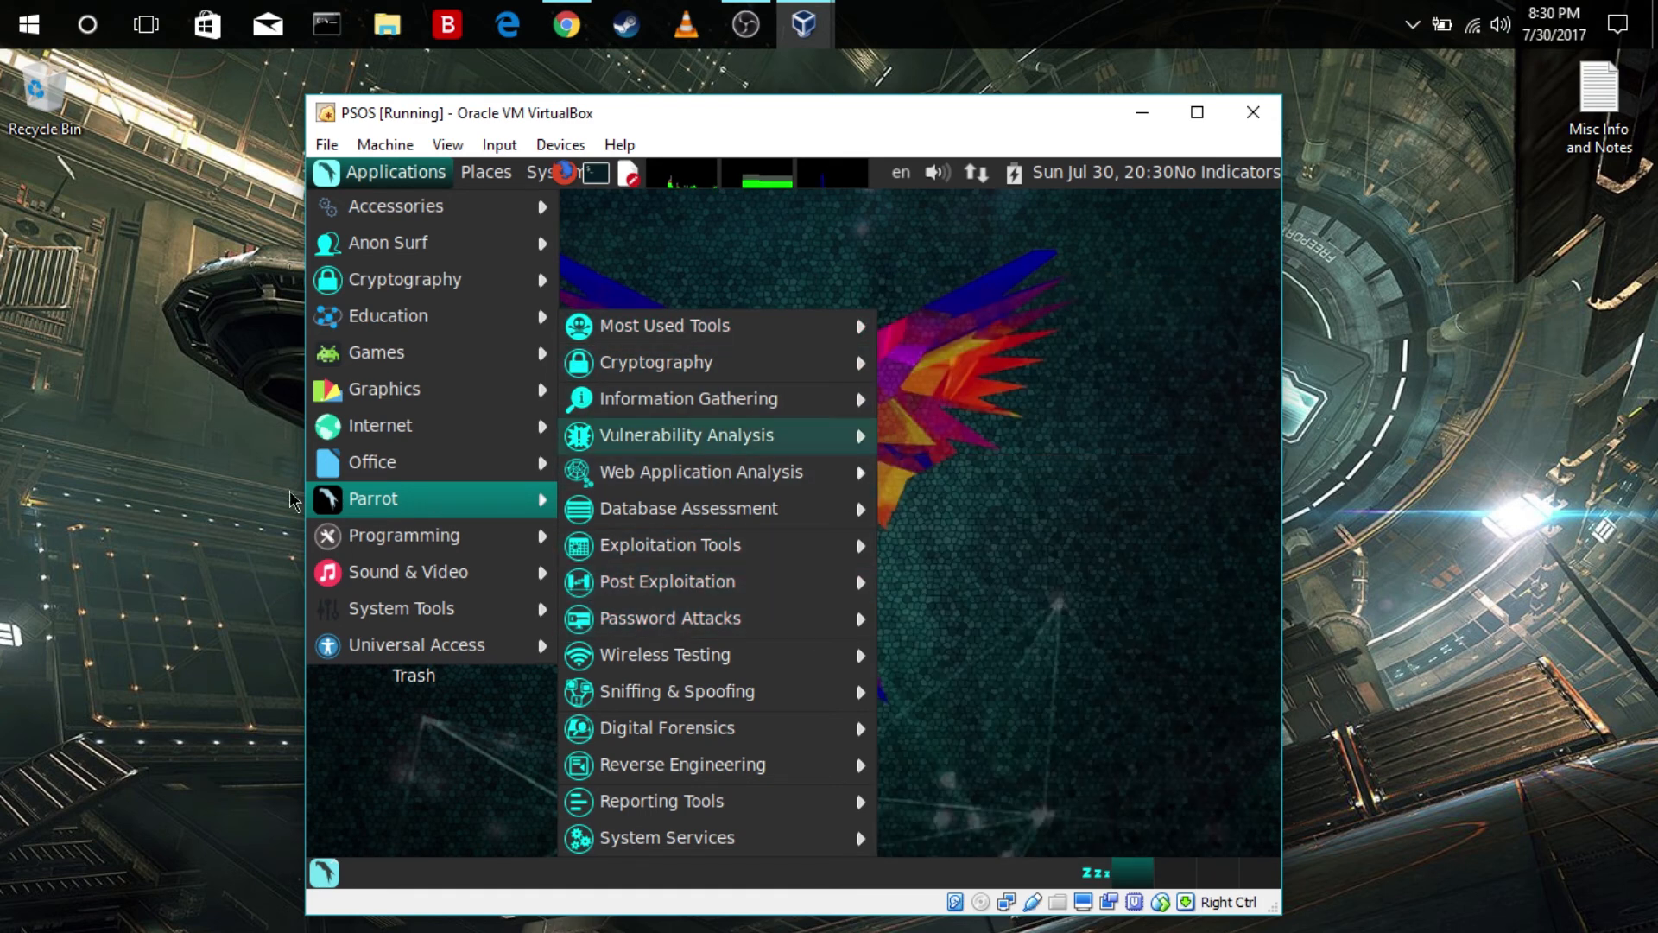
# Review the general application categories and revisit Parrot's Cryptography tools, then return to the empty desktop
pyautogui.moveTo(390, 466)
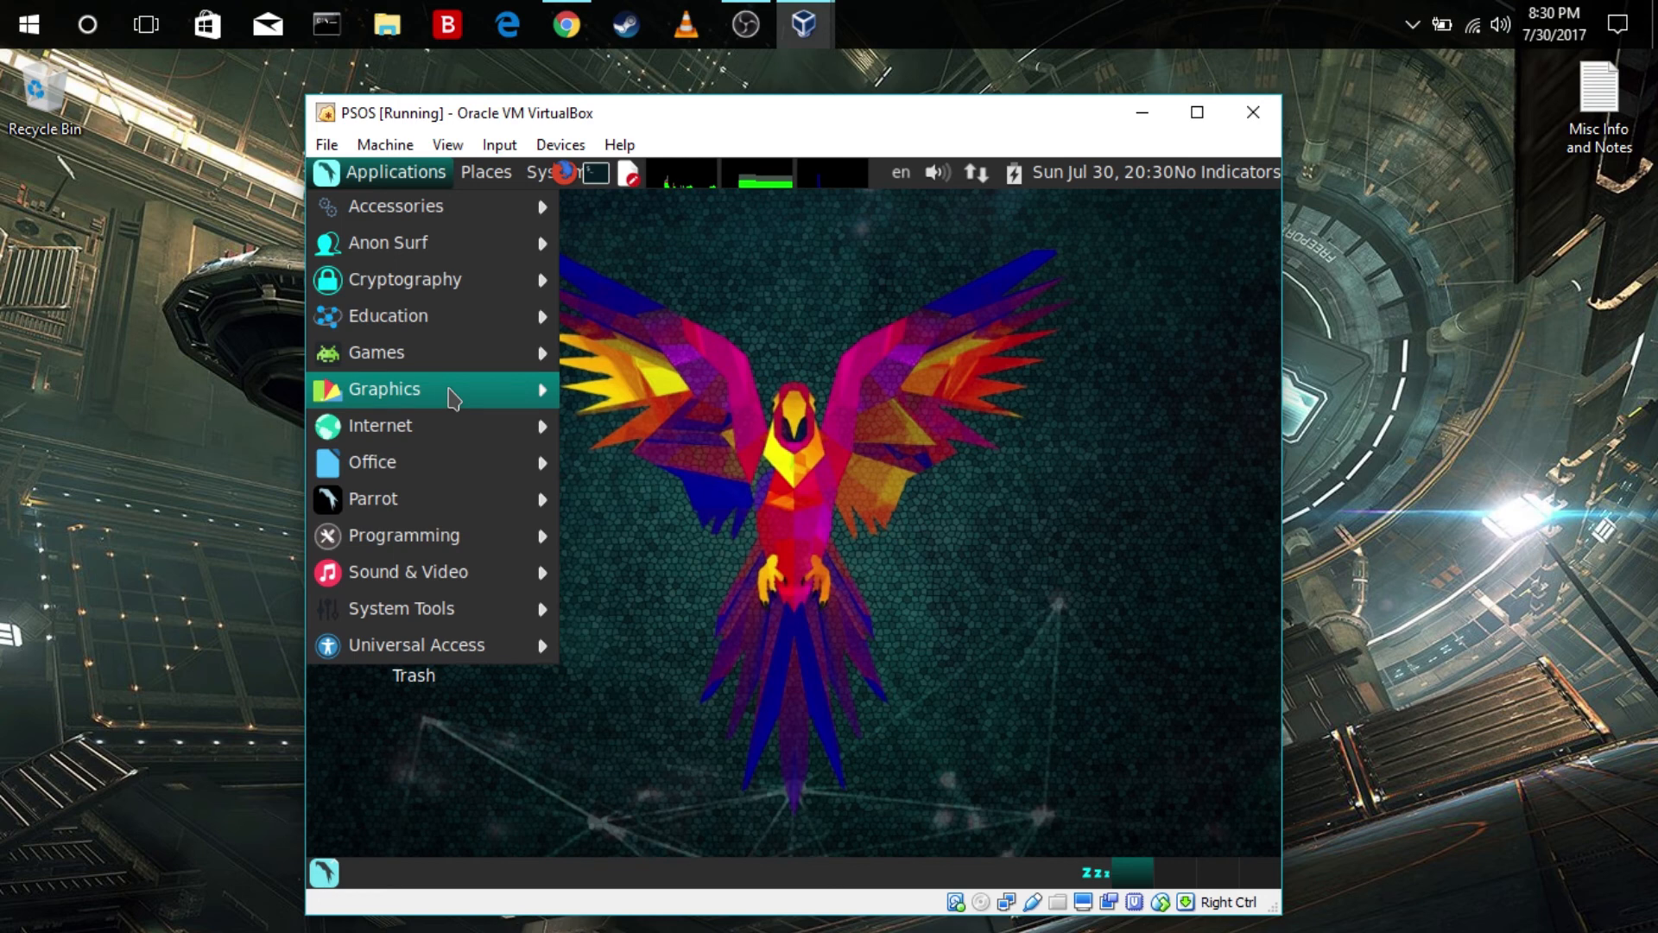
pyautogui.moveTo(470, 369)
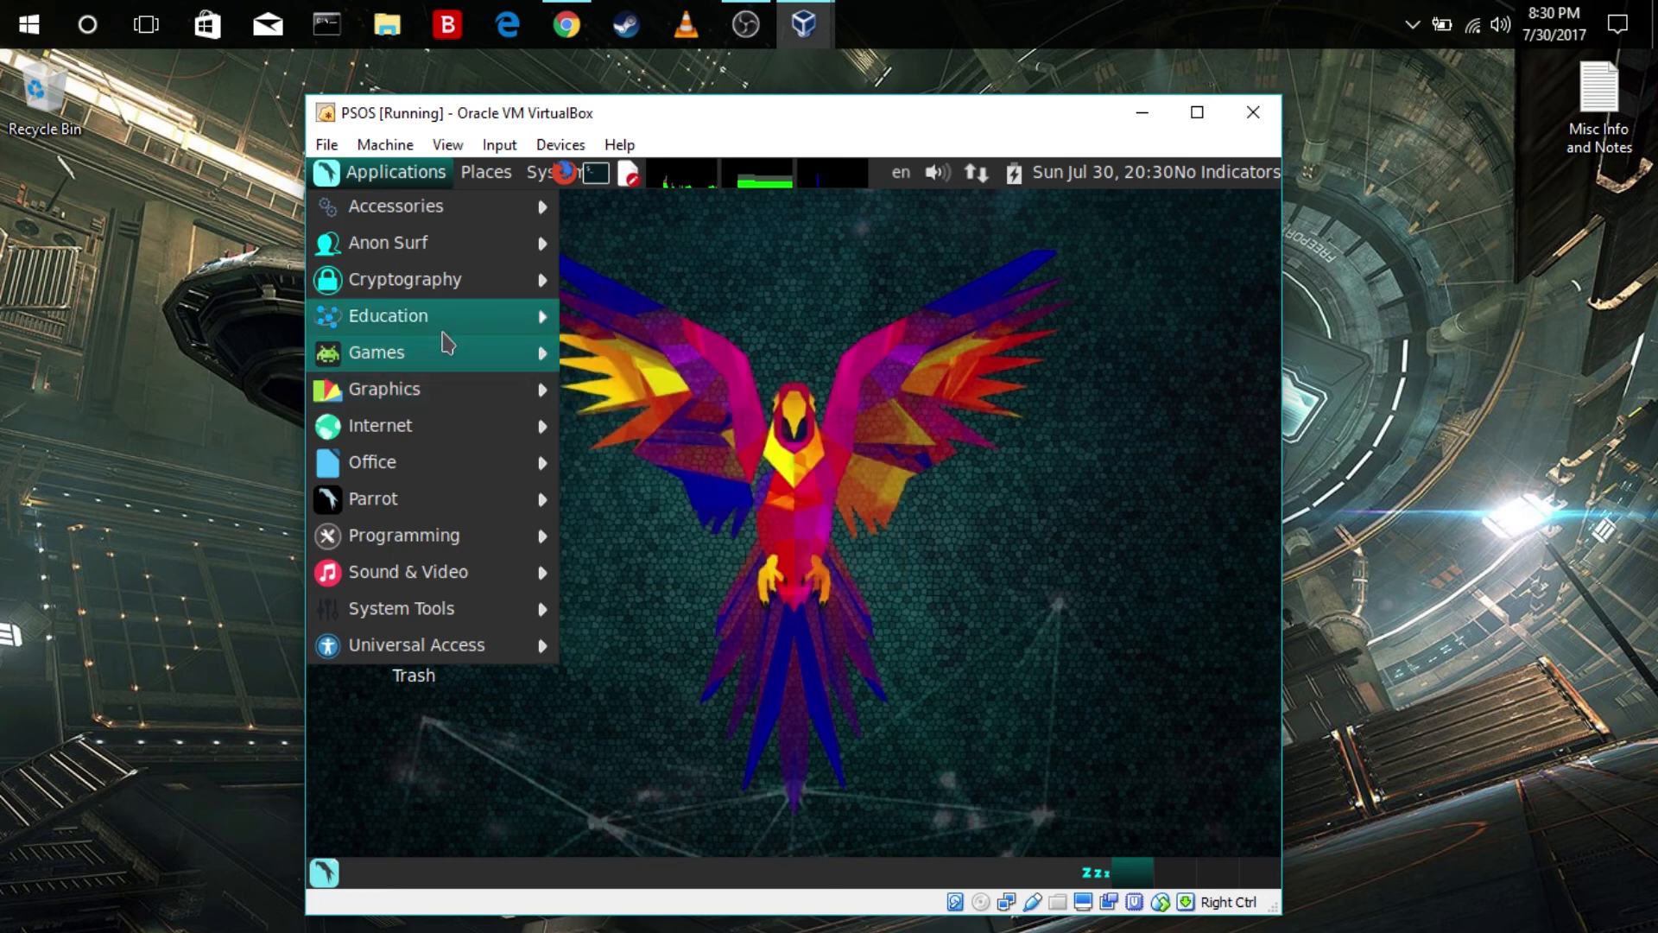
pyautogui.moveTo(446, 343)
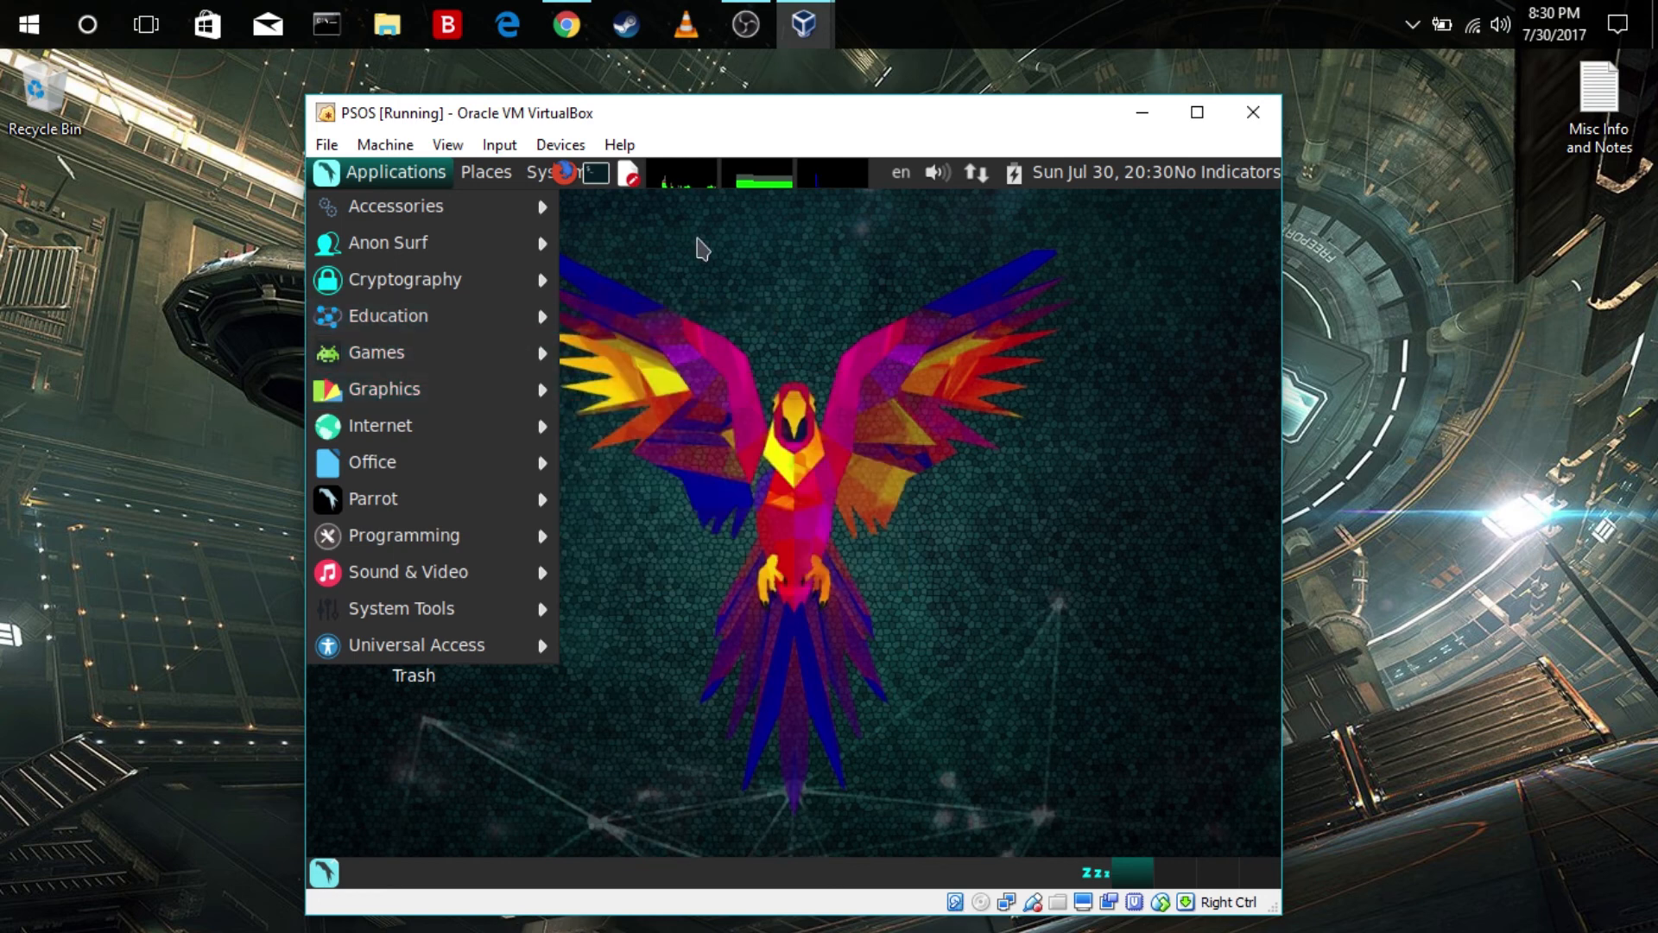
pyautogui.moveTo(445, 283)
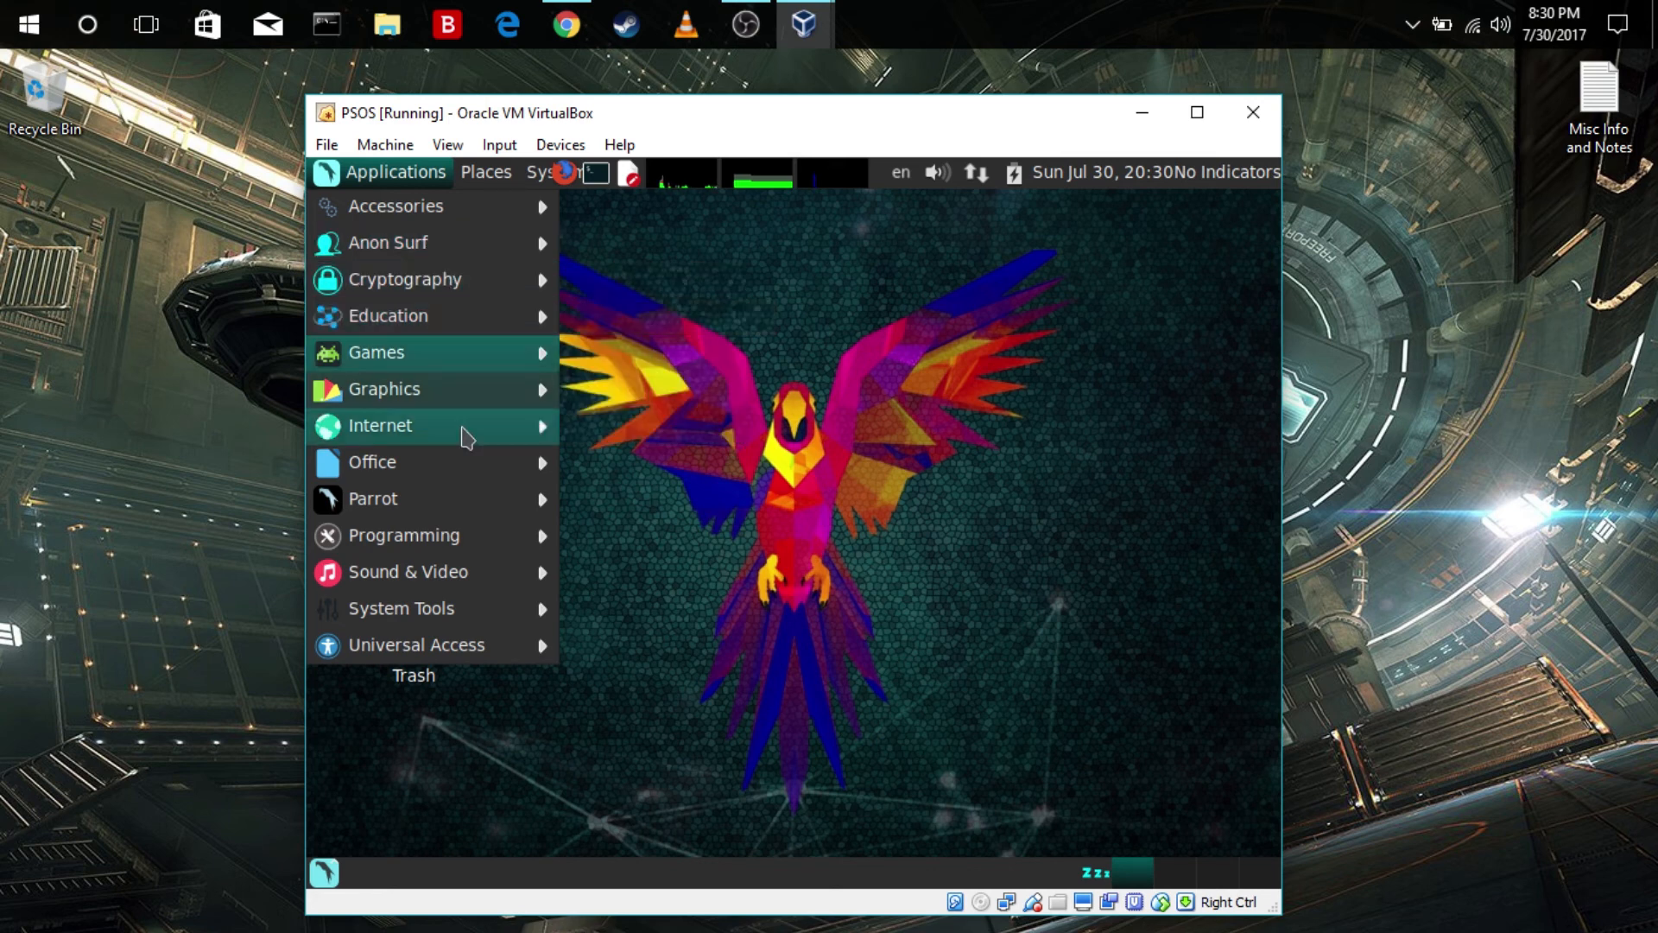
pyautogui.moveTo(464, 436)
pyautogui.moveTo(466, 496)
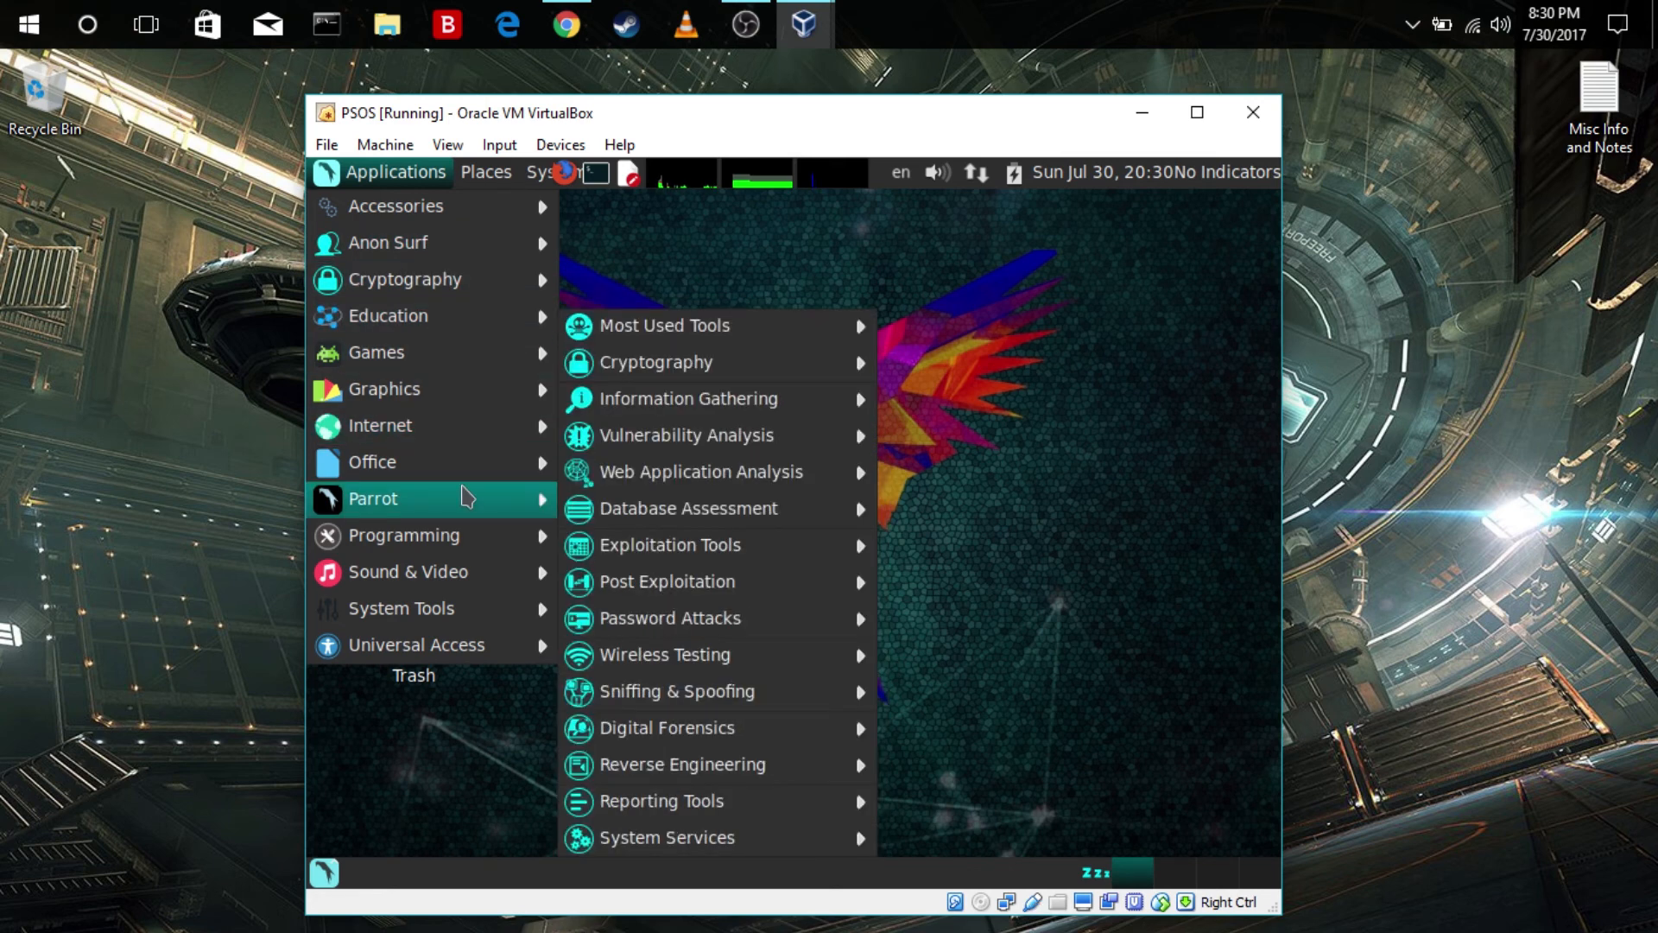
pyautogui.moveTo(733, 340)
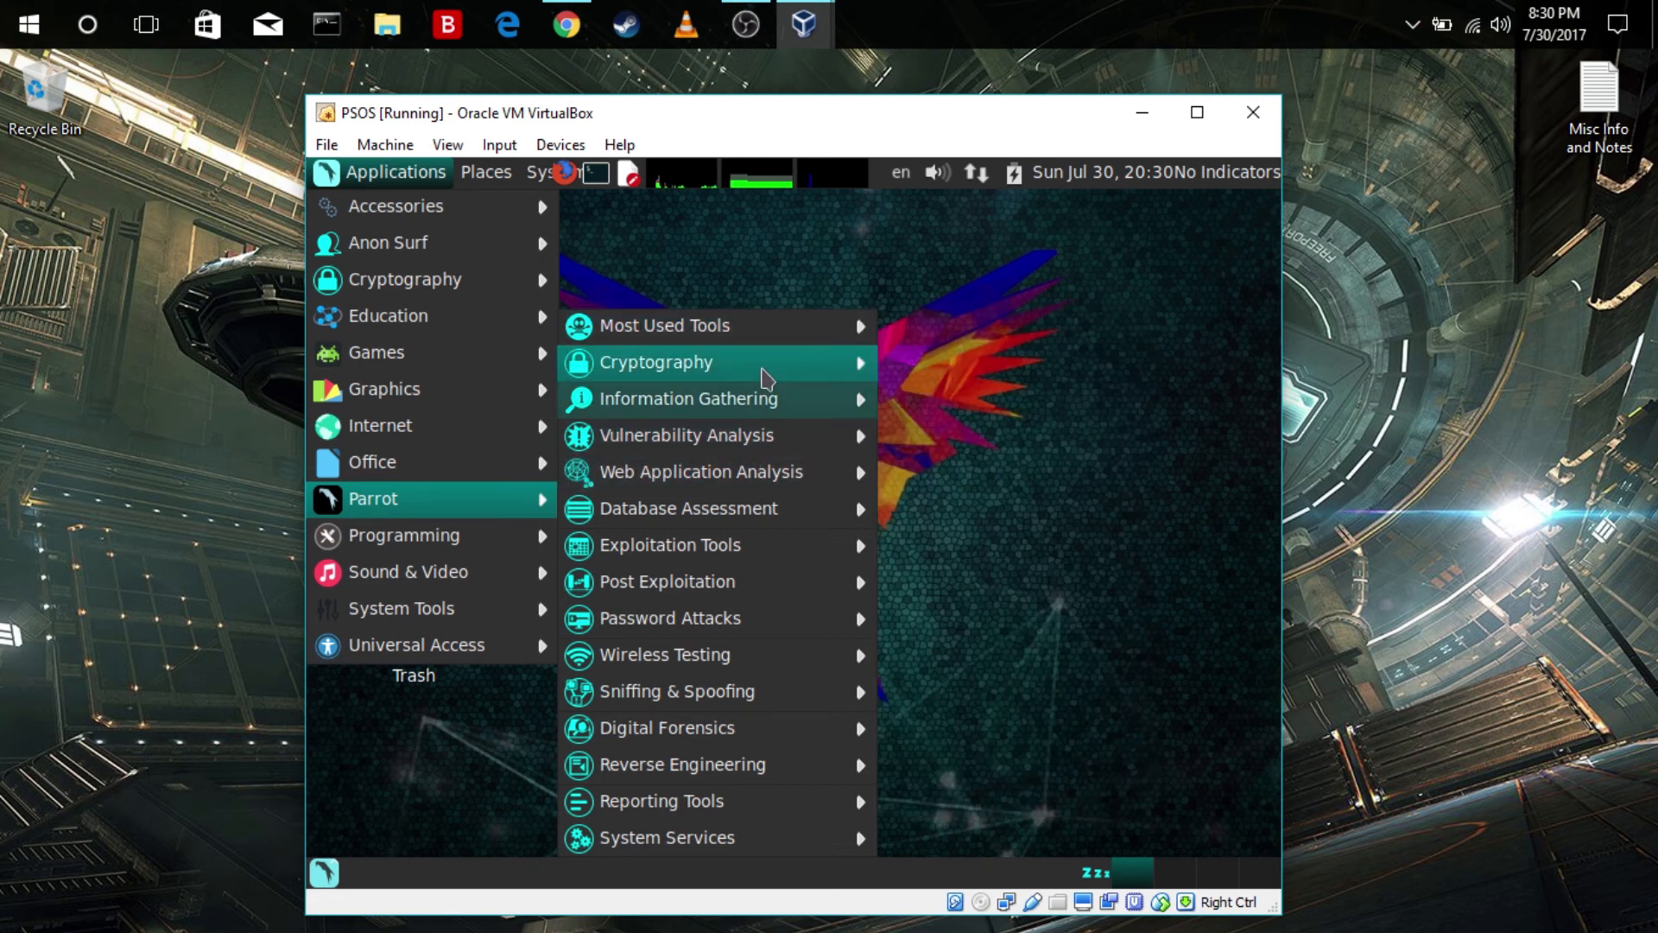
pyautogui.click(762, 370)
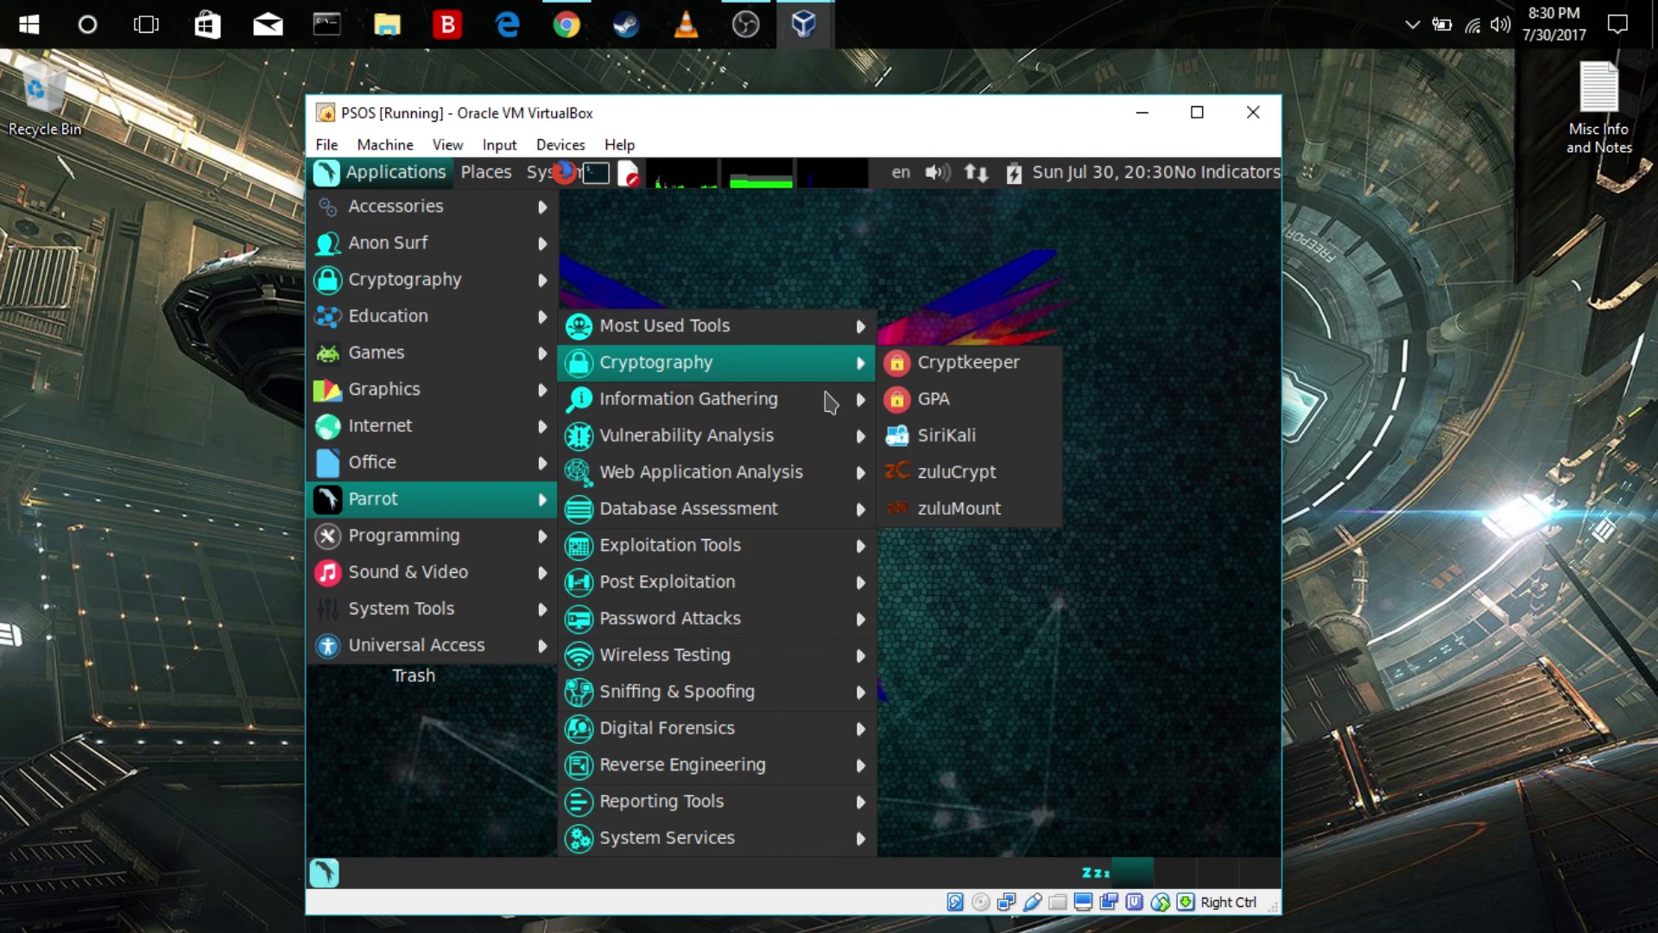
pyautogui.moveTo(812, 347)
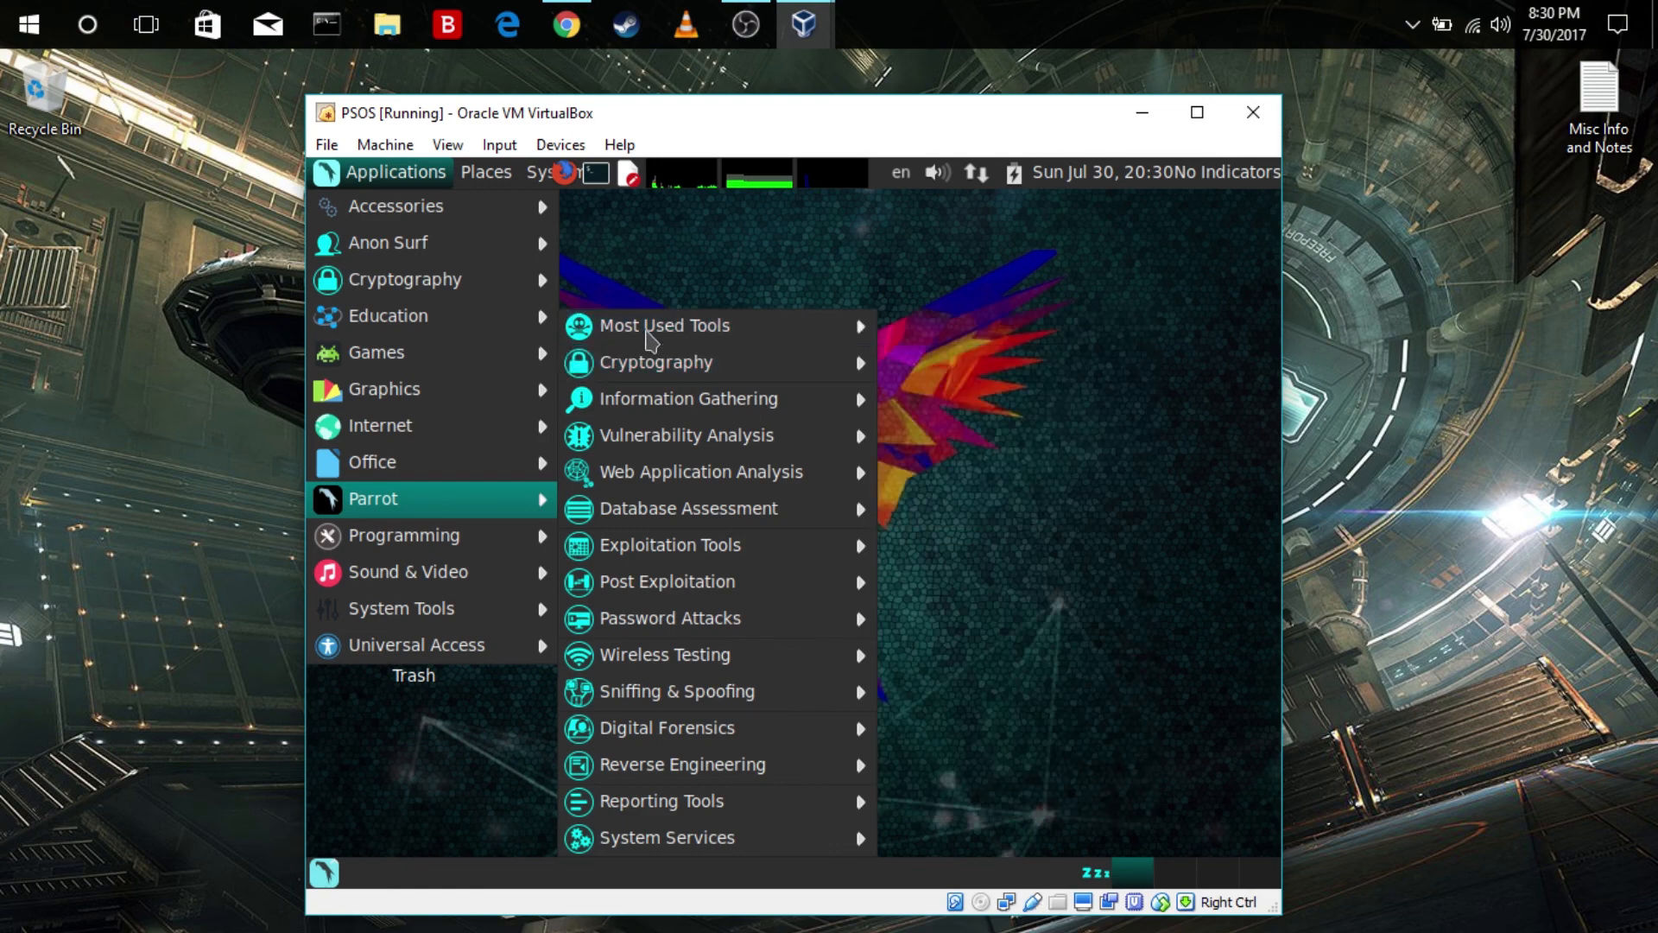
pyautogui.click(721, 259)
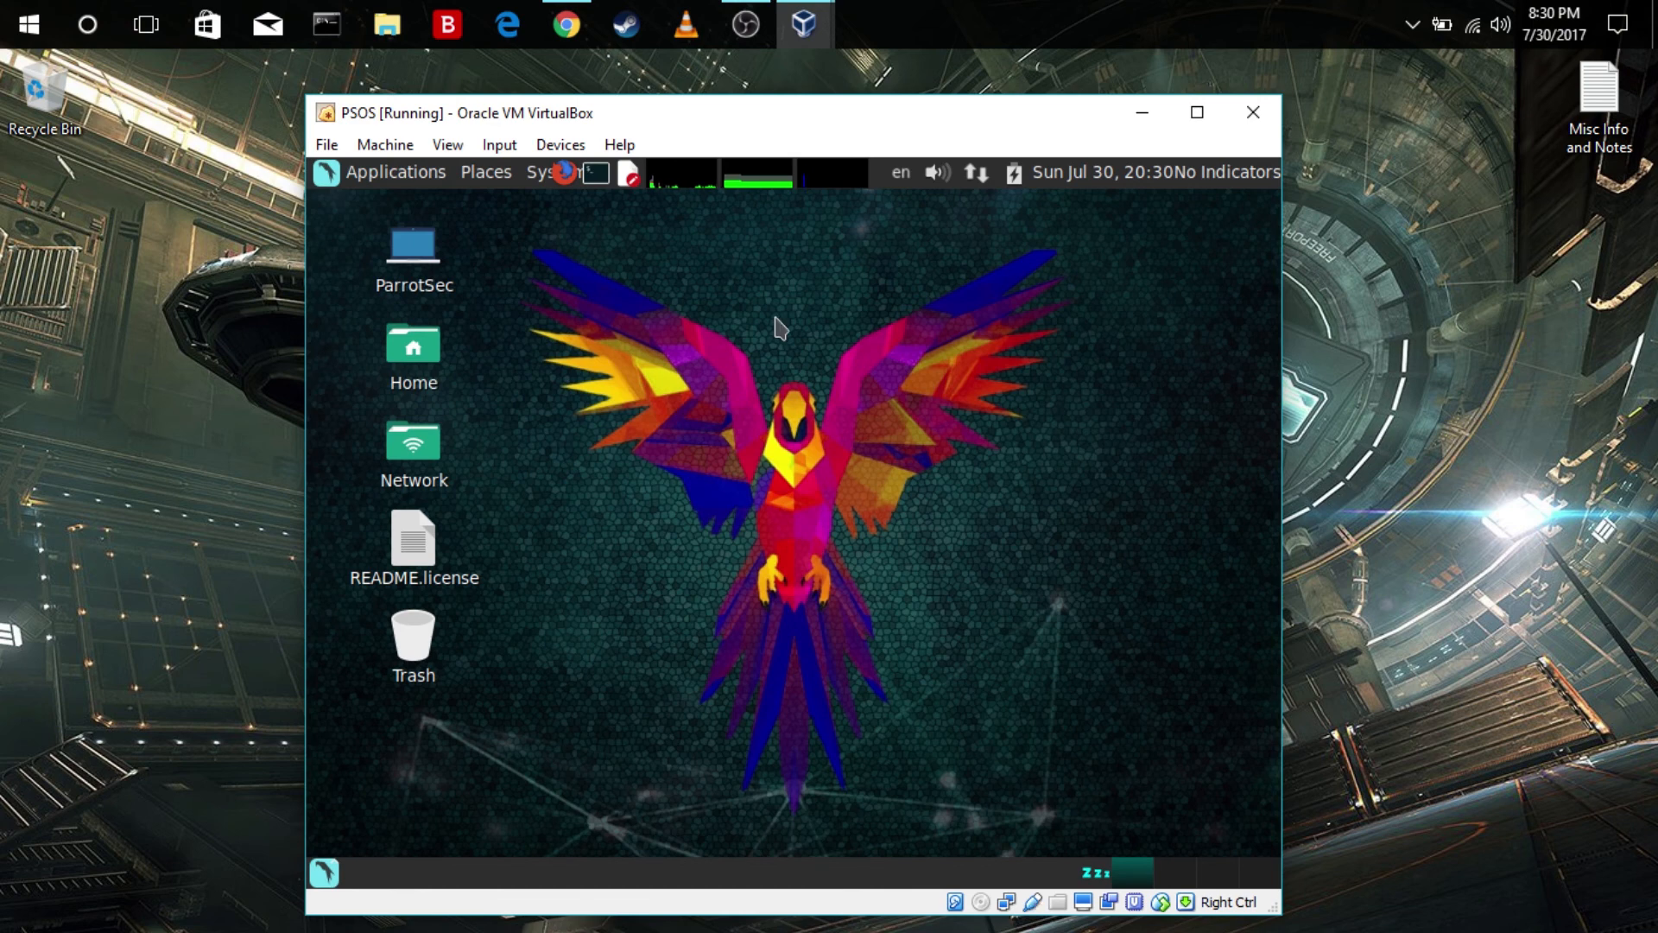
pyautogui.moveTo(1008, 359); pyautogui.dragTo(618, 581)
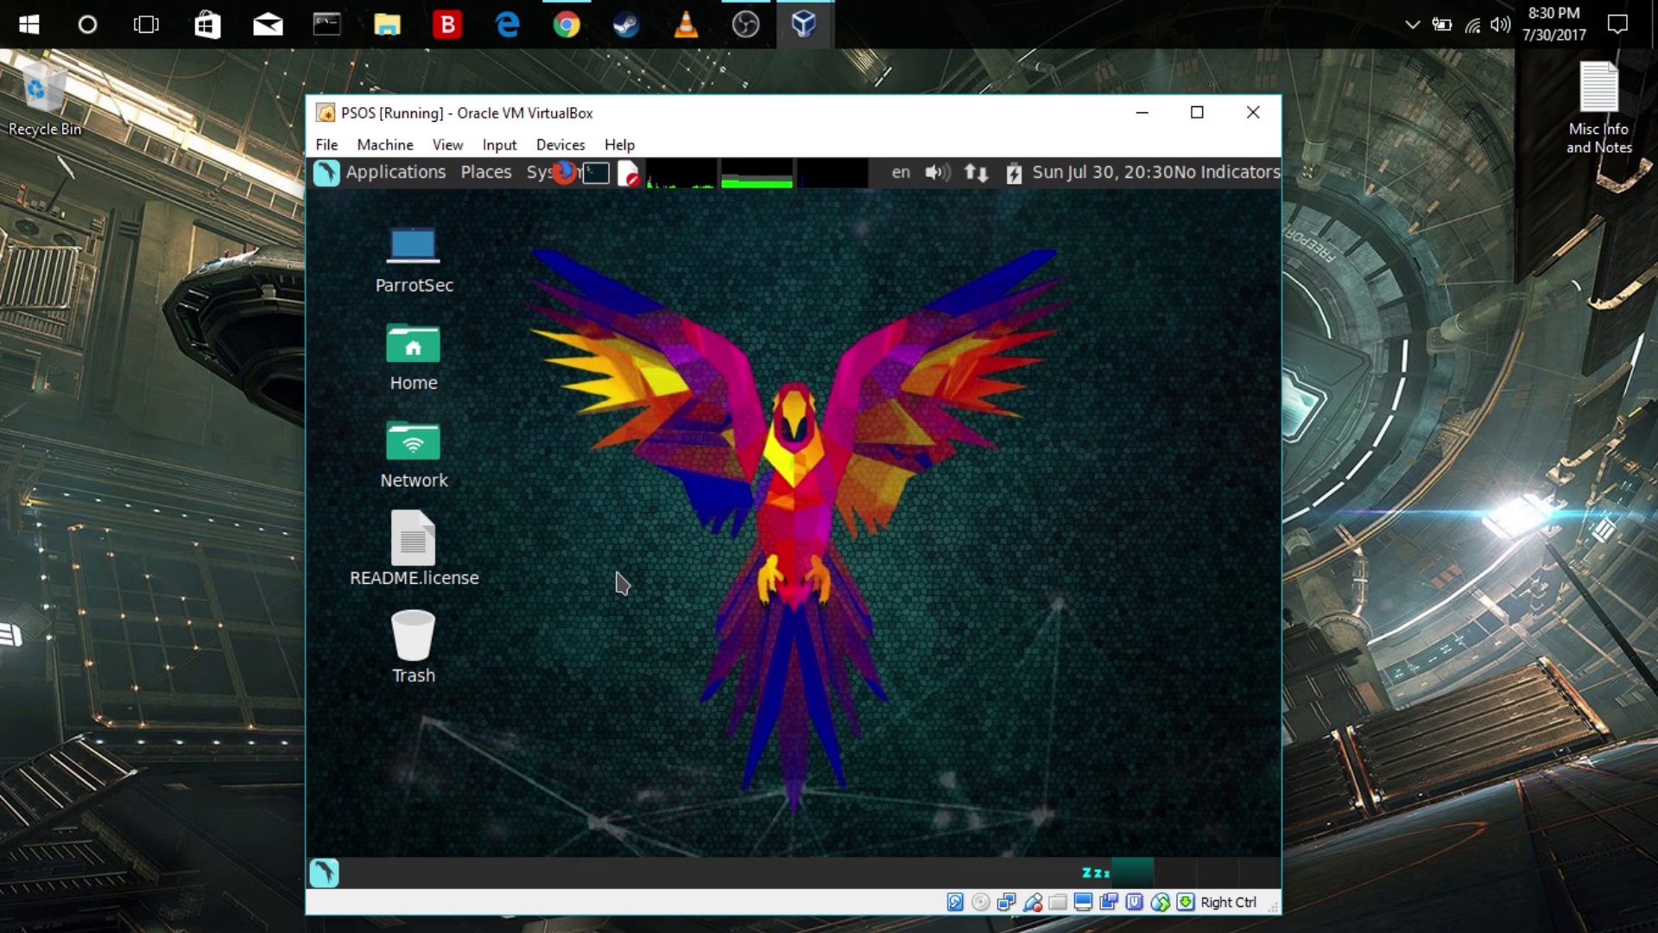